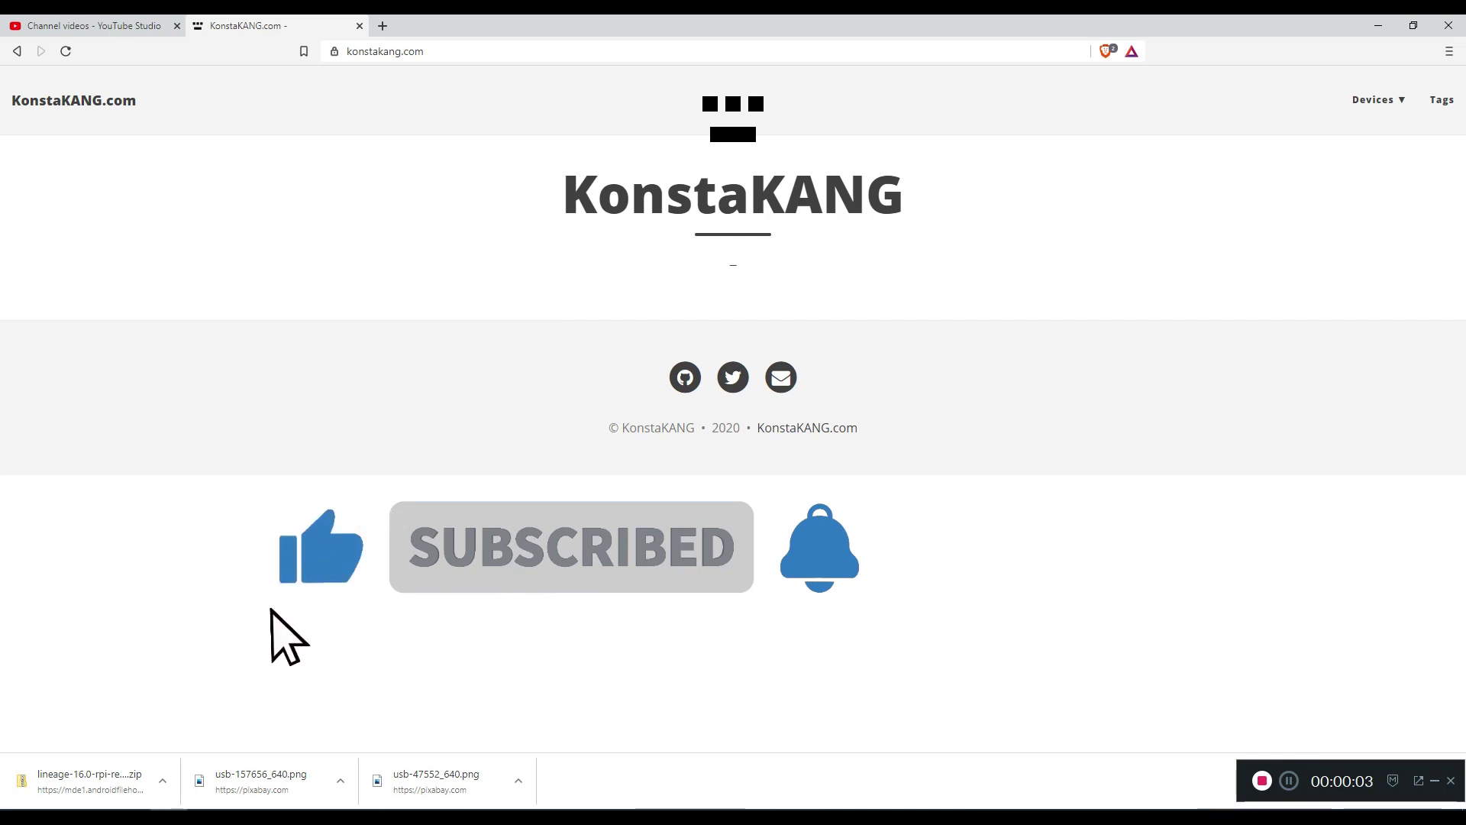
# - Open KonstaKANG.com's Raspberry Pi 4 device page and scroll through it
pyautogui.moveTo(1378, 99)
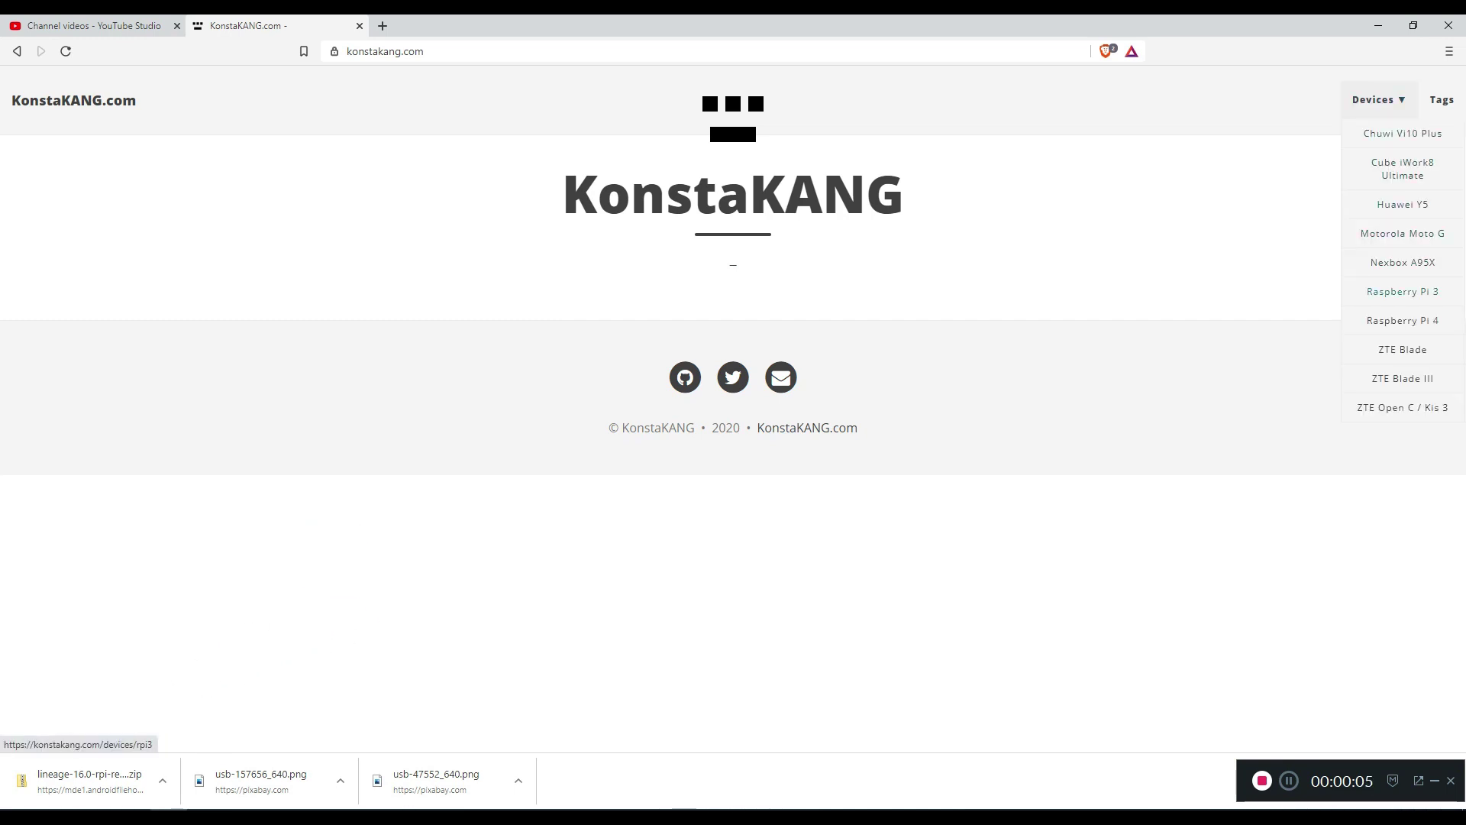
pyautogui.click(1403, 320)
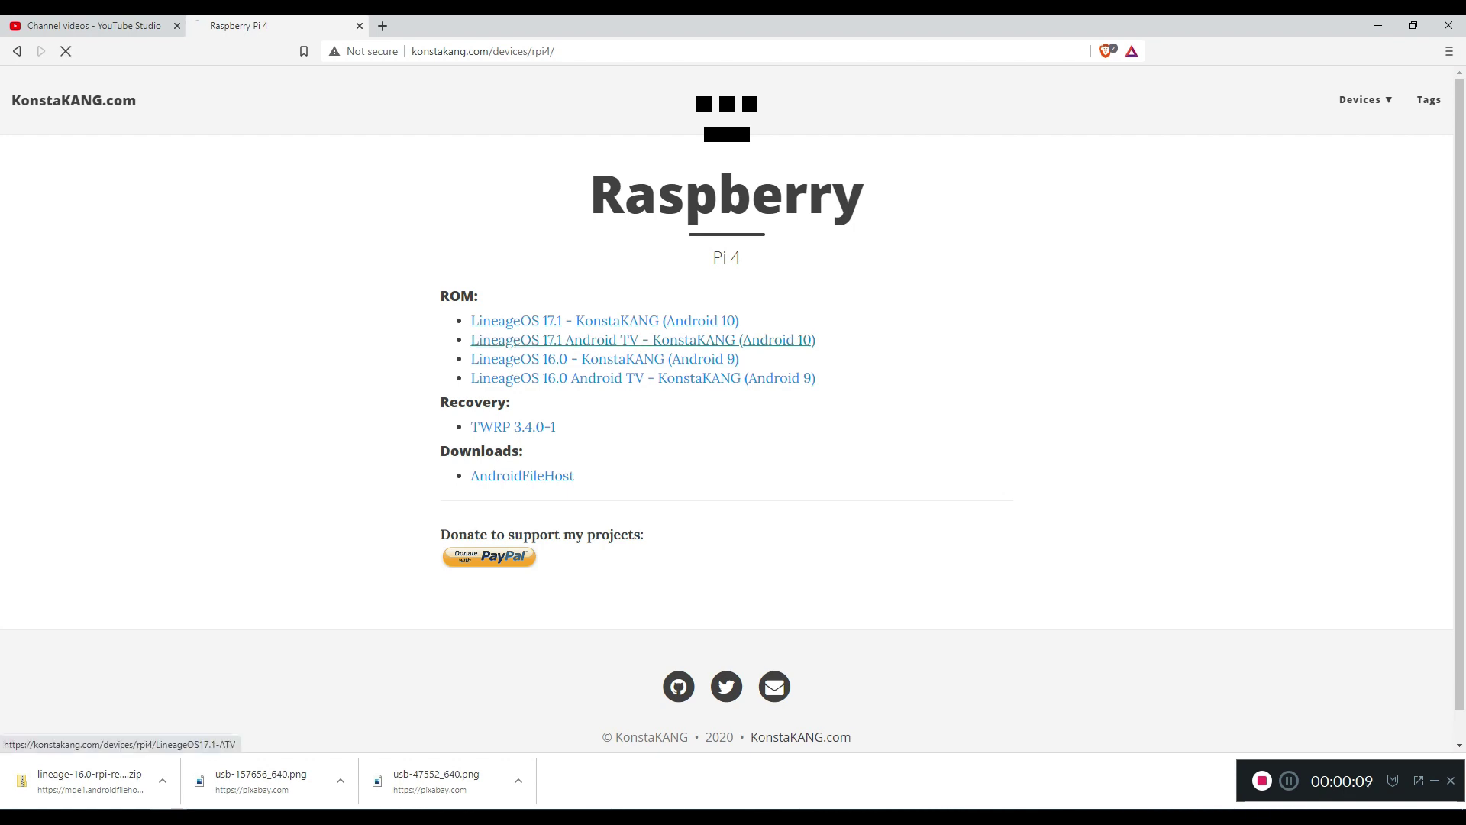
pyautogui.scroll(-15, 726, 417)
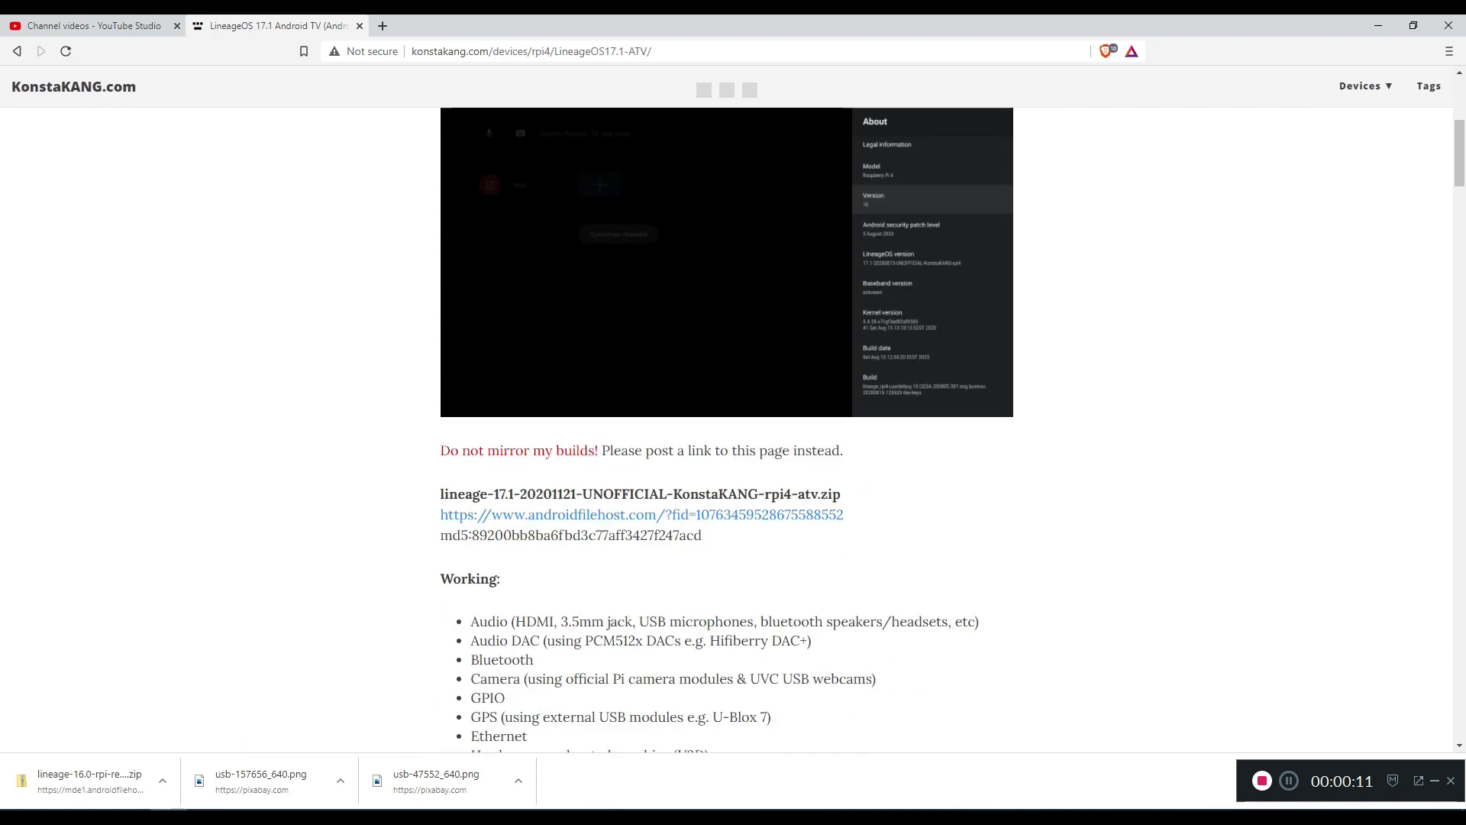
pyautogui.scroll(-5, 727, 417)
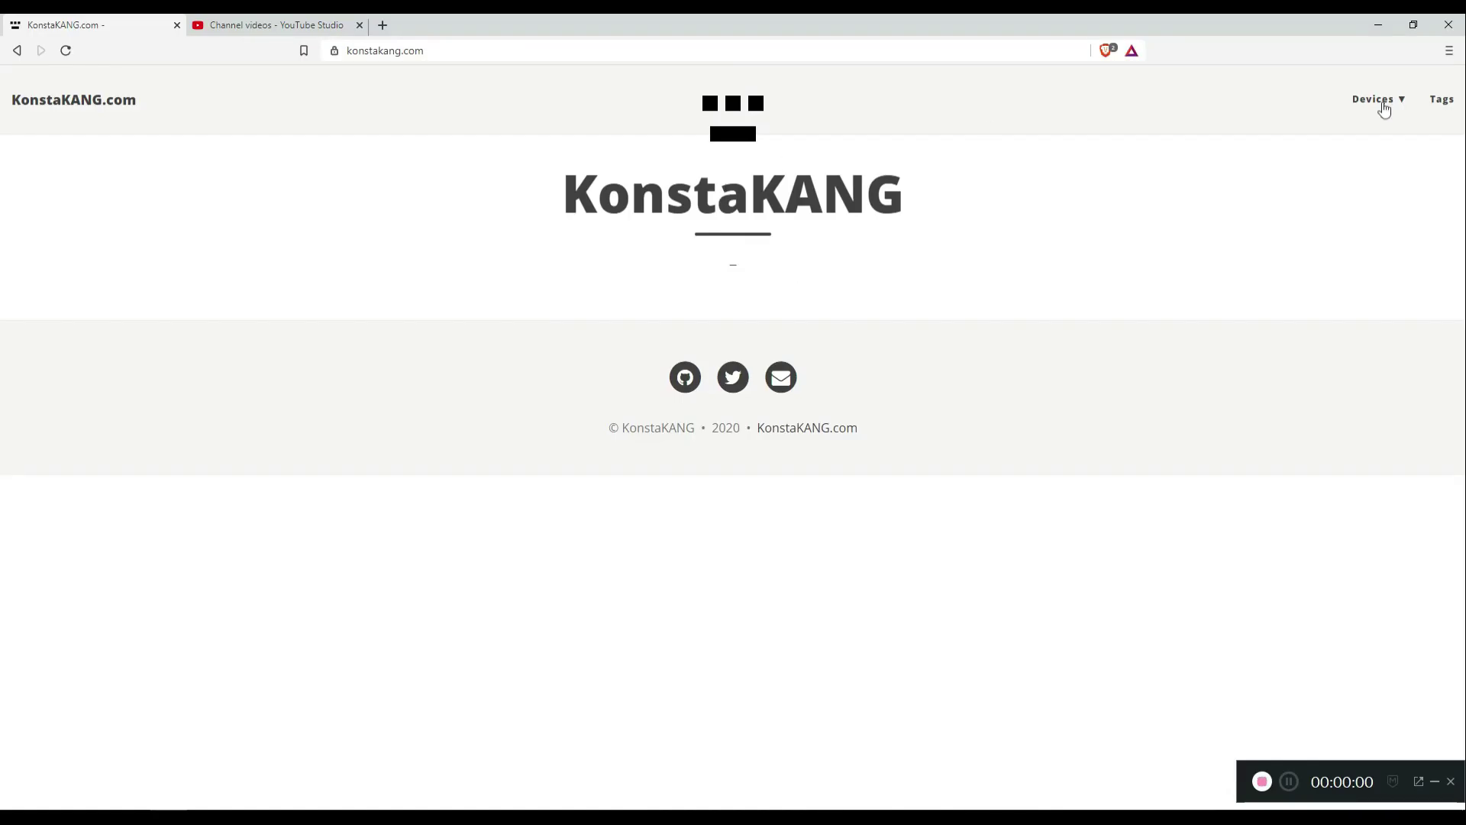
# - Open the LineageOS 17.1 Android TV build page and scroll to its androidfilehost link
pyautogui.click(1409, 96)
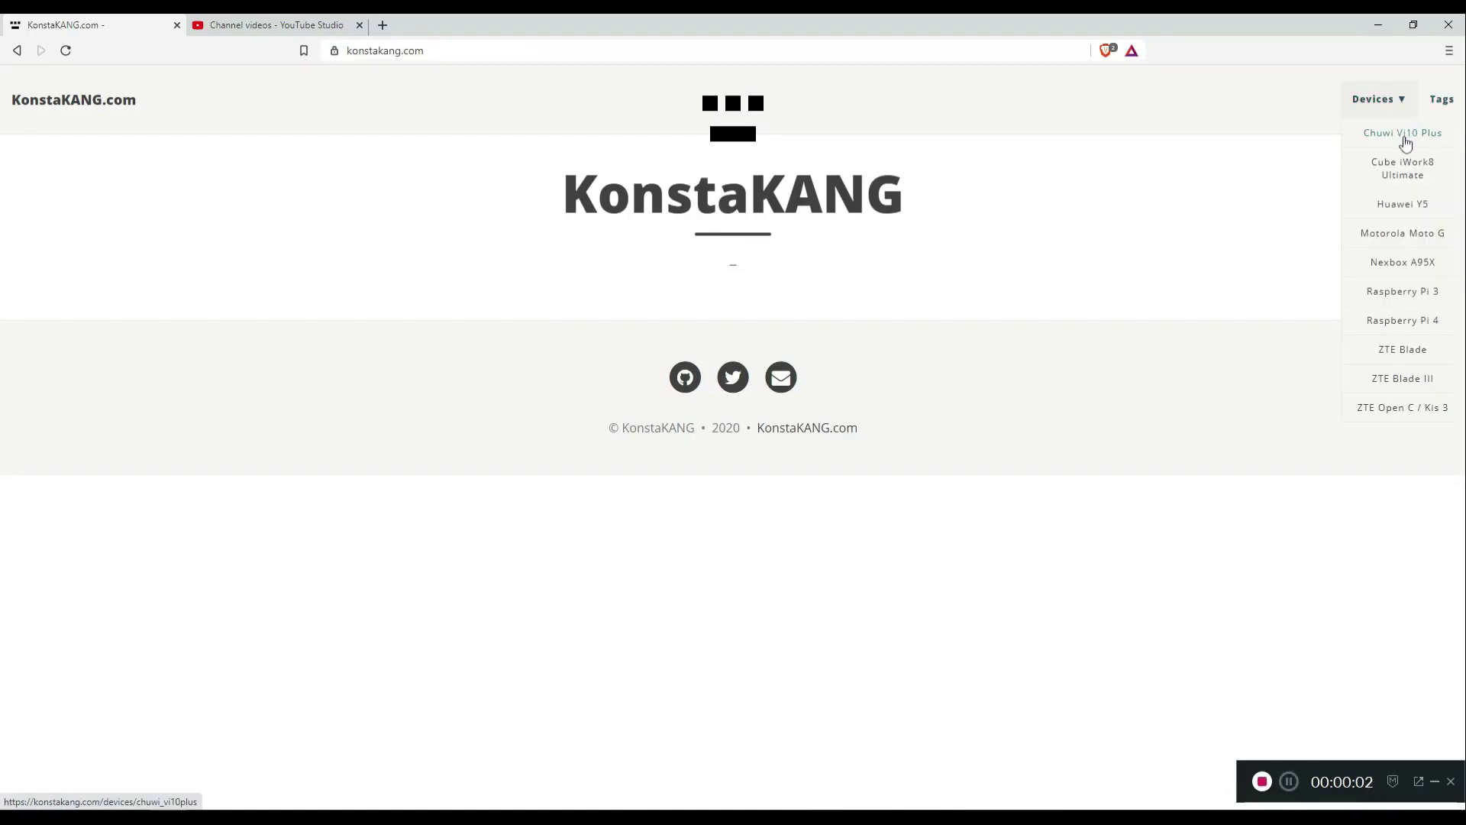
pyautogui.click(1395, 322)
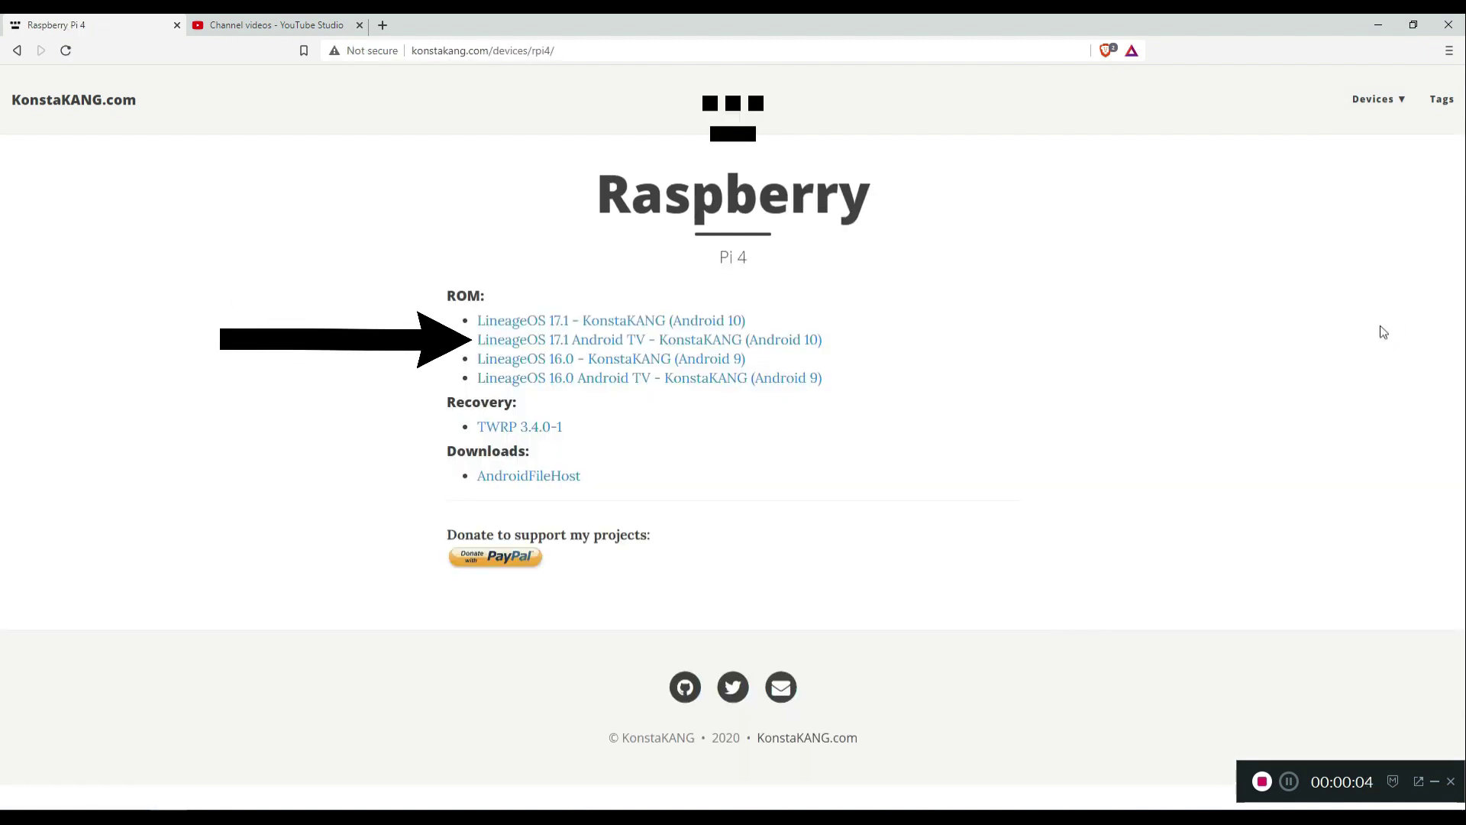
pyautogui.click(611, 342)
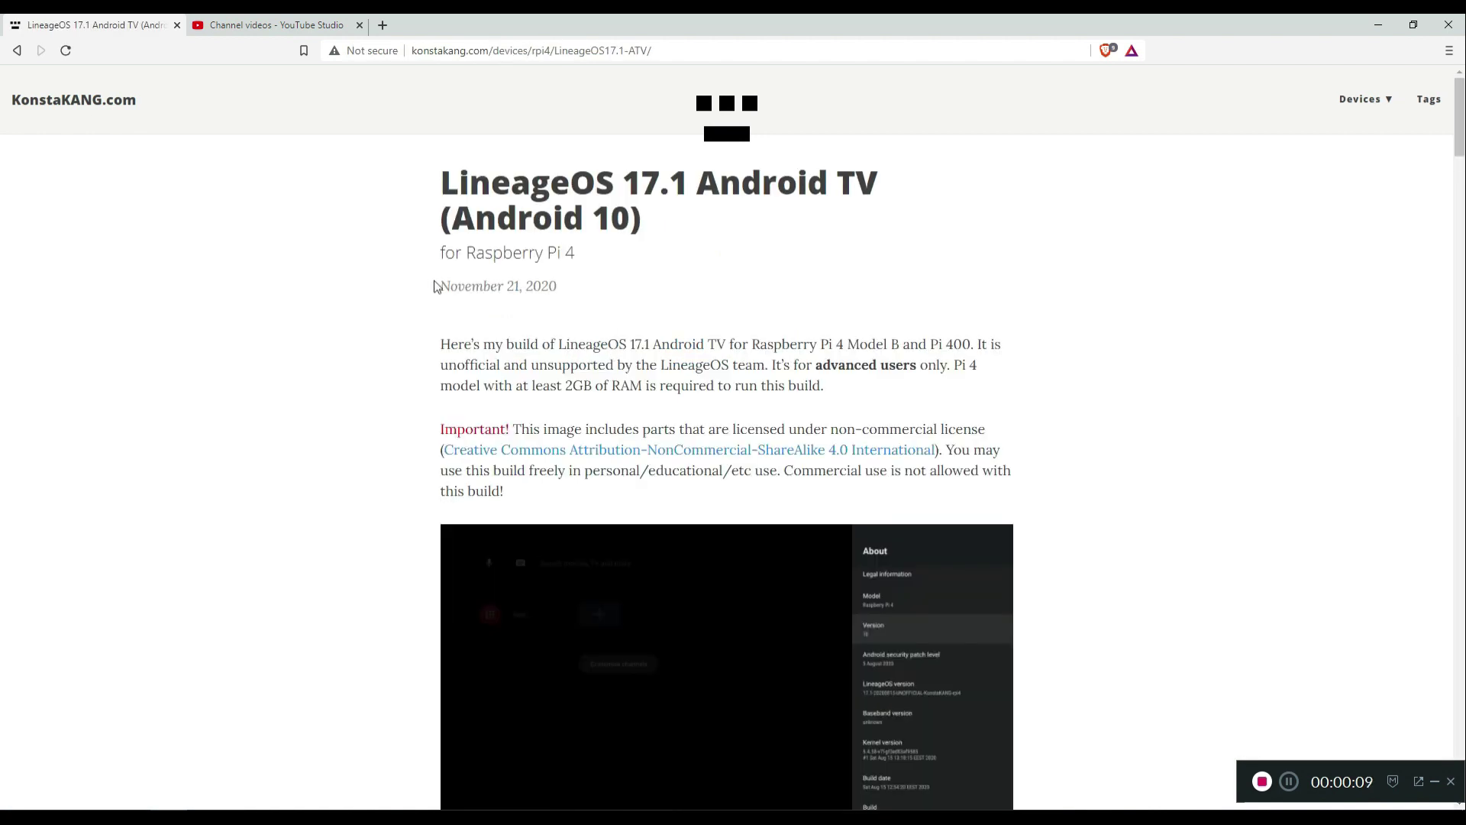
pyautogui.moveTo(443, 288); pyautogui.dragTo(542, 288)
pyautogui.click(675, 271)
pyautogui.scroll(-6, 674, 267)
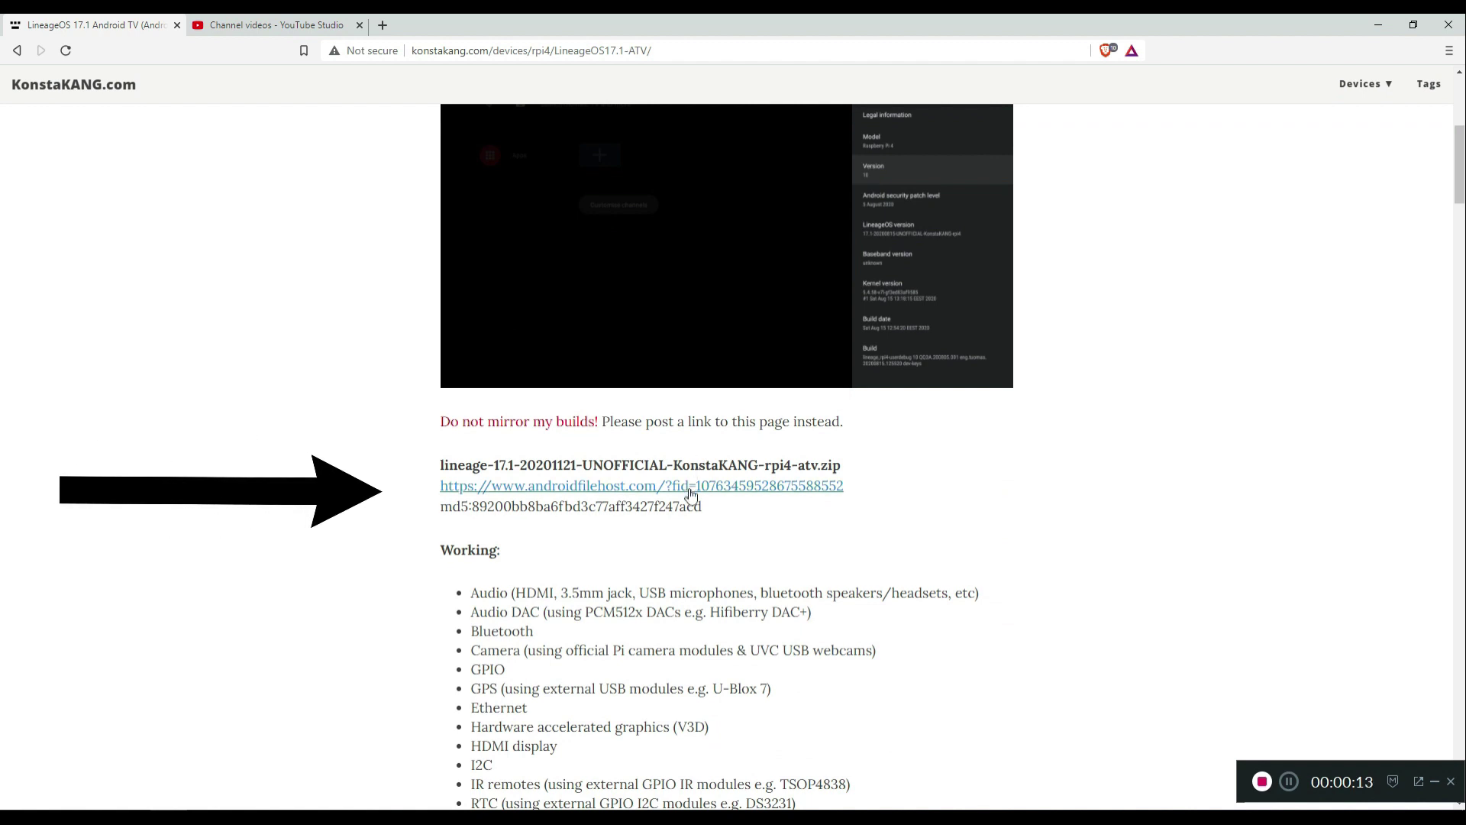
# - Open the lineage-17.1 rpi4-atv zip (361.1MB) download page, cancelling the redundant primary-mirror save
pyautogui.click(691, 492)
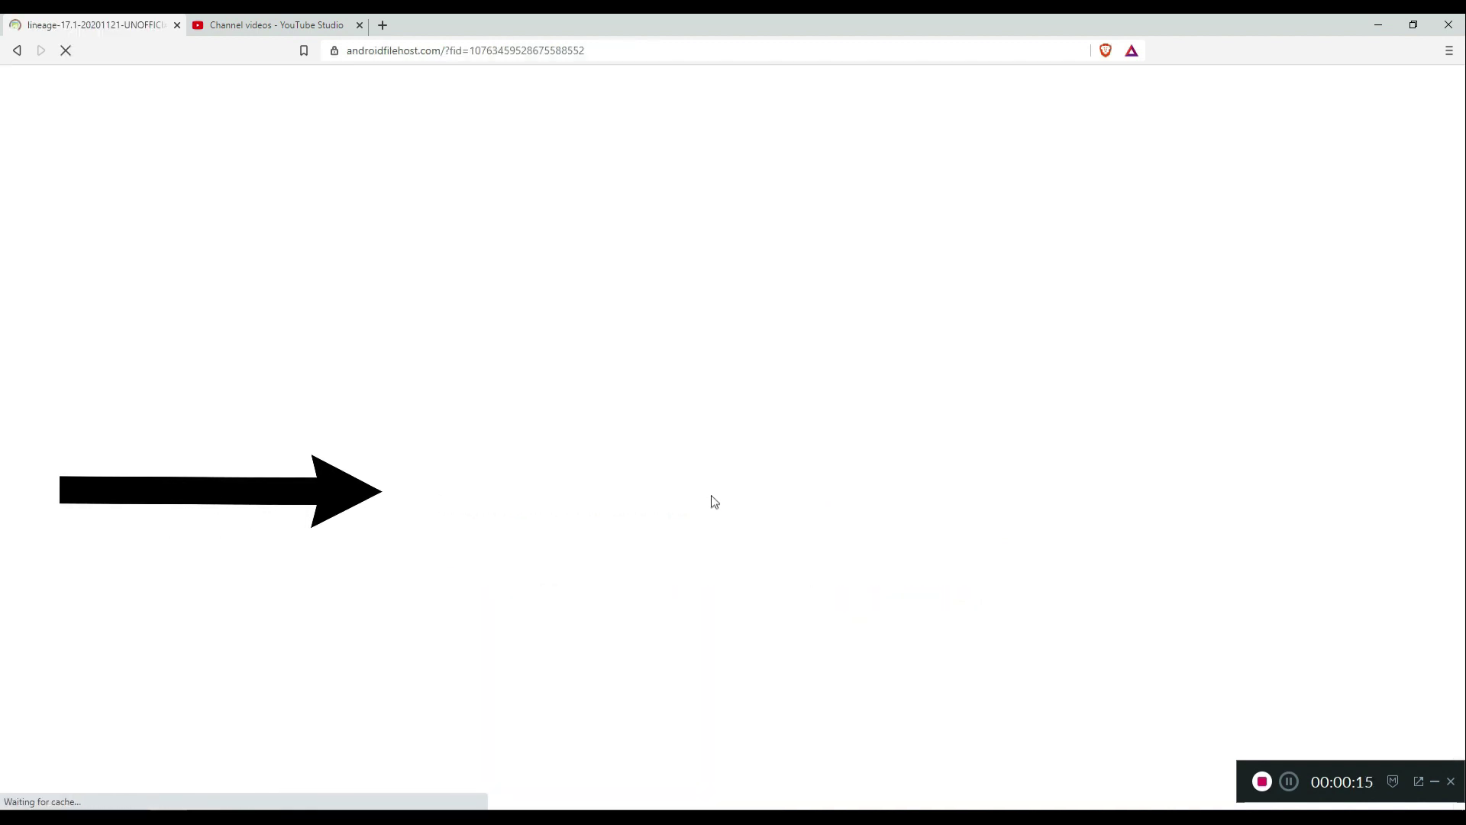
pyautogui.scroll(-4, 638, 290)
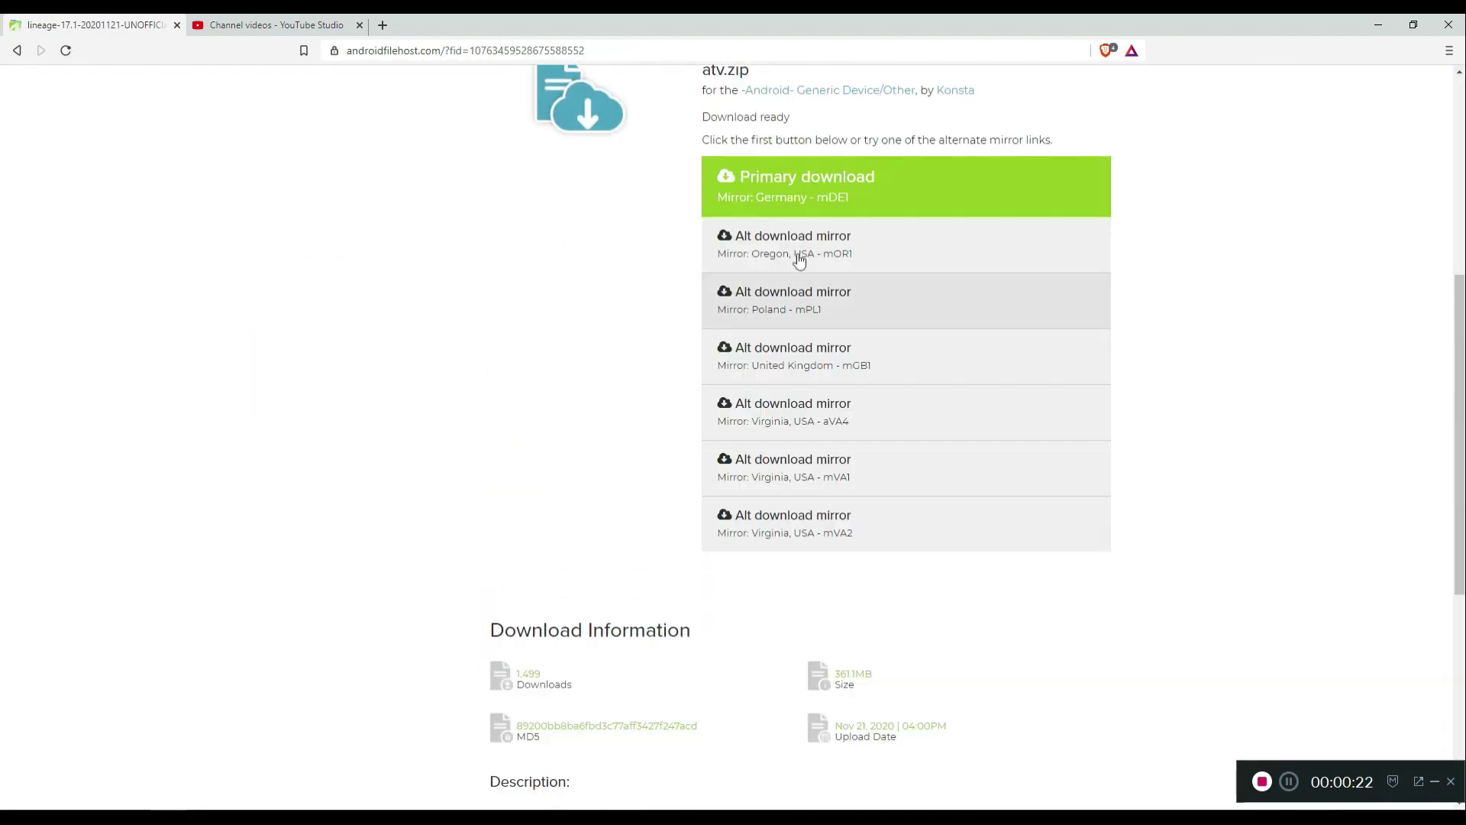
pyautogui.click(812, 193)
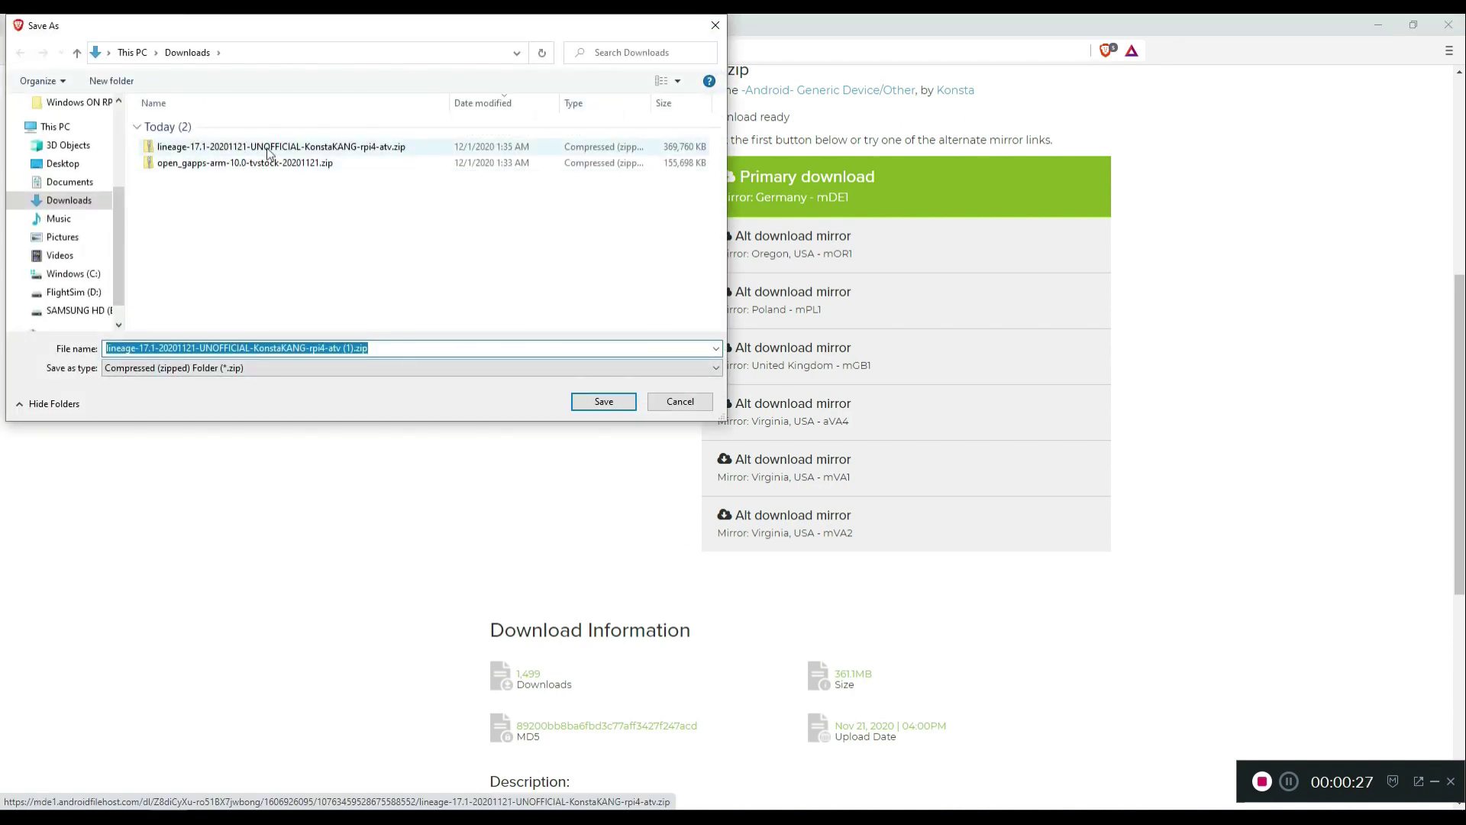
pyautogui.click(678, 402)
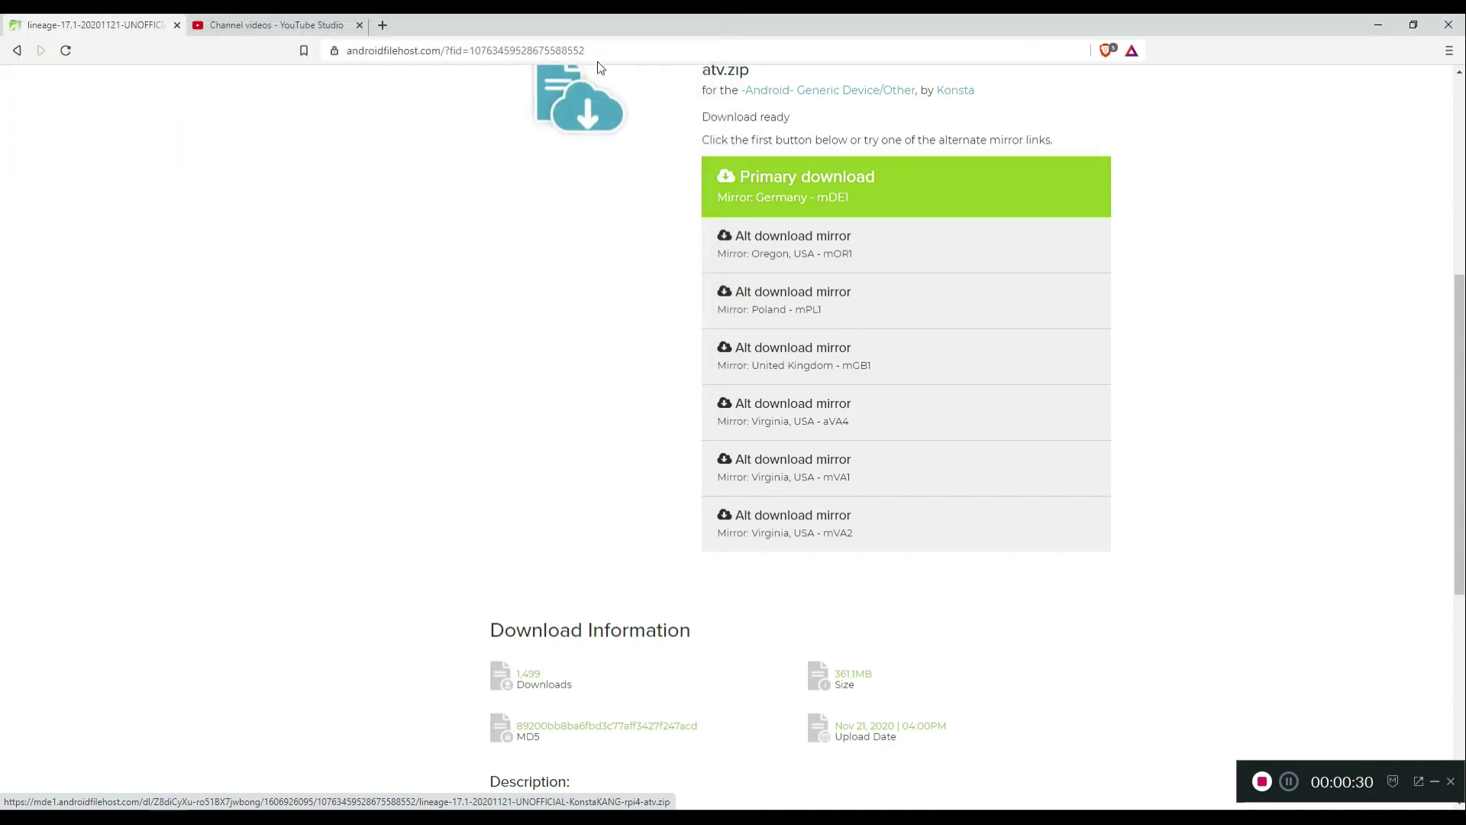
# - Return to the build page and follow its open_gapps link from the Google apps FAQ
pyautogui.click(19, 51)
pyautogui.scroll(-15, 264, 313)
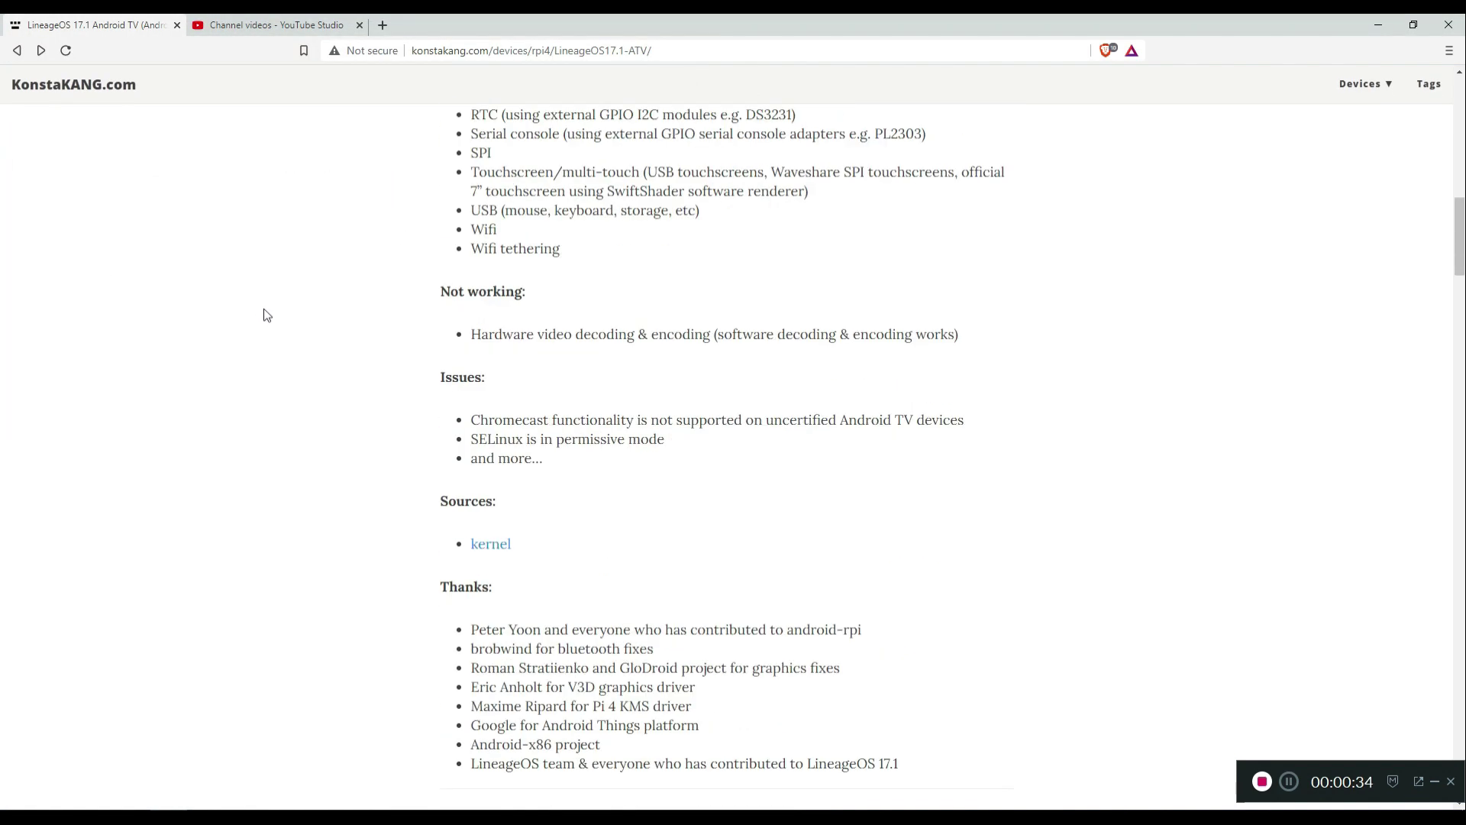
pyautogui.scroll(-20, 263, 313)
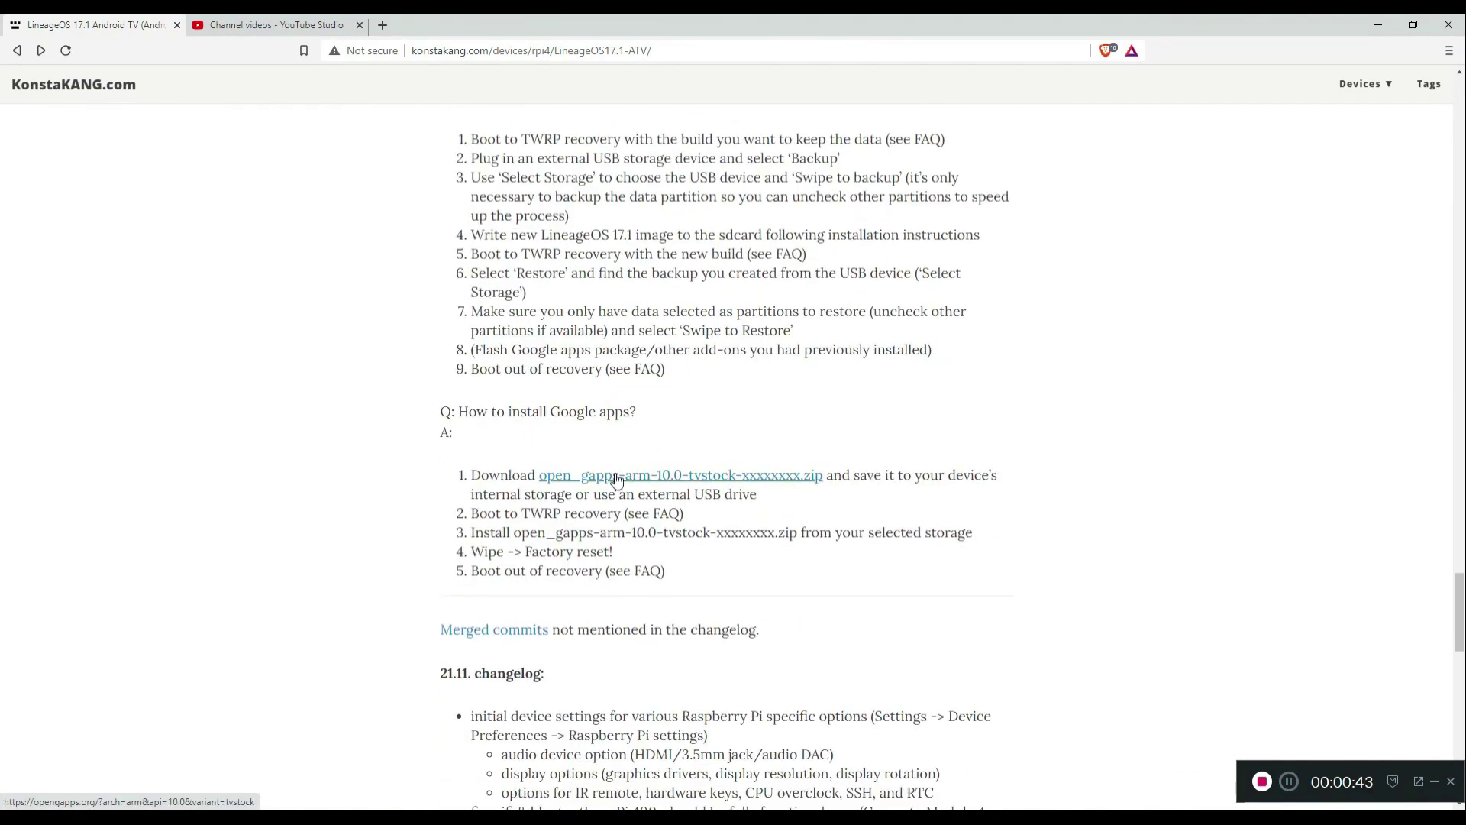
pyautogui.click(616, 477)
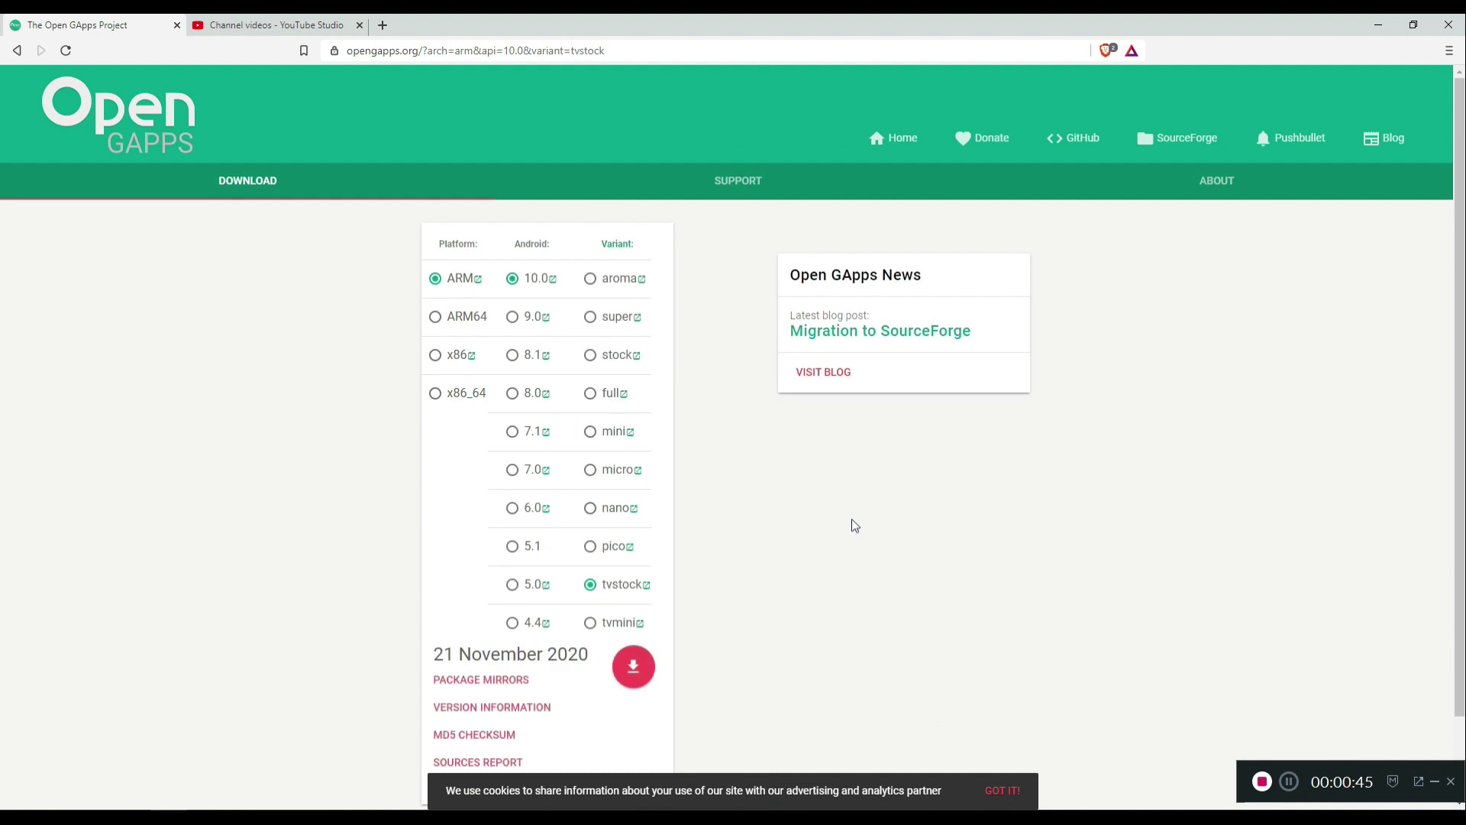
# - Download the ARM, Android 10.0, tvstock package, cancelling the save since it already exists
pyautogui.scroll(-1, 833, 523)
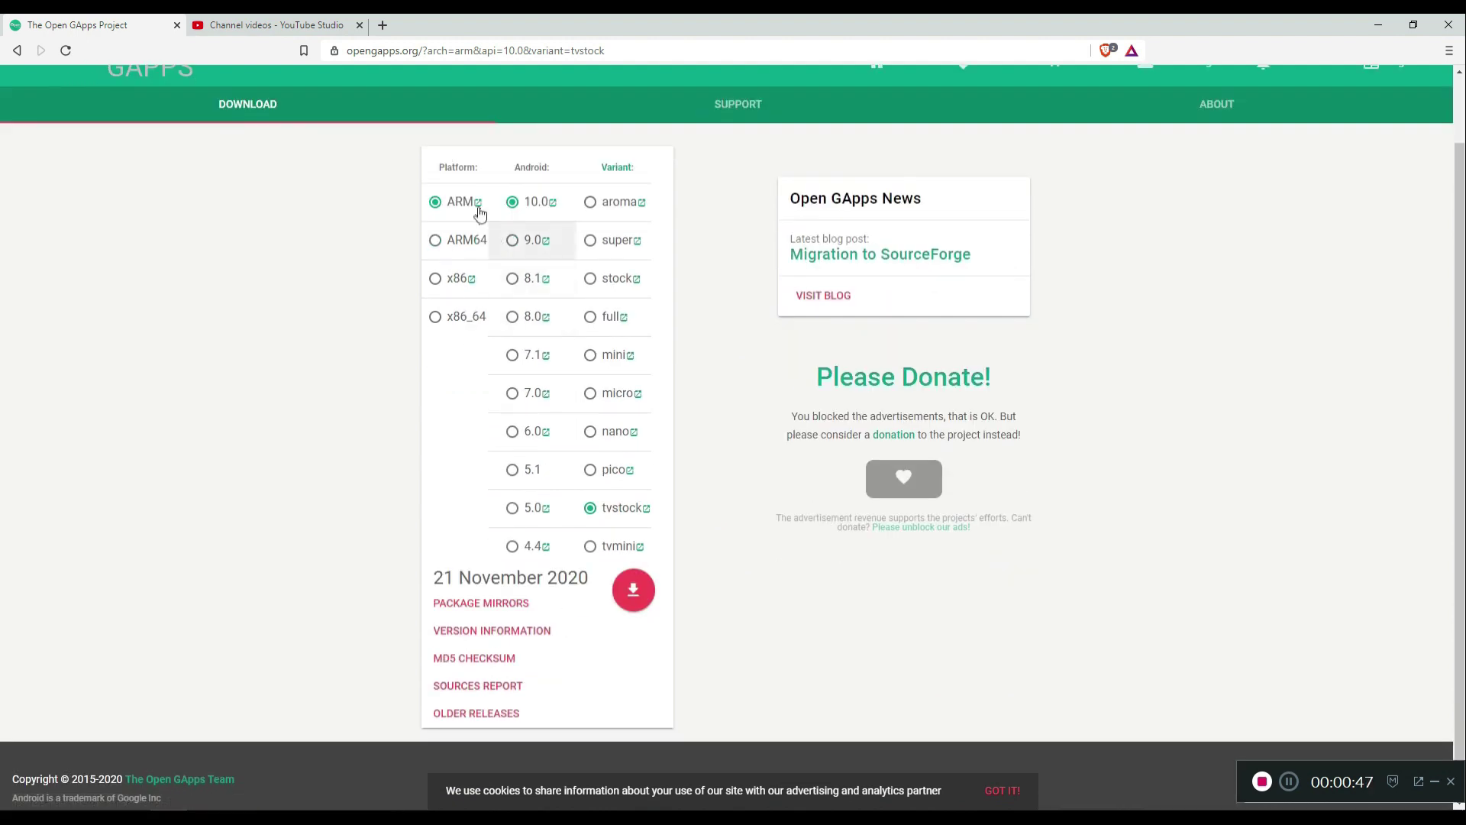
pyautogui.moveTo(614, 510)
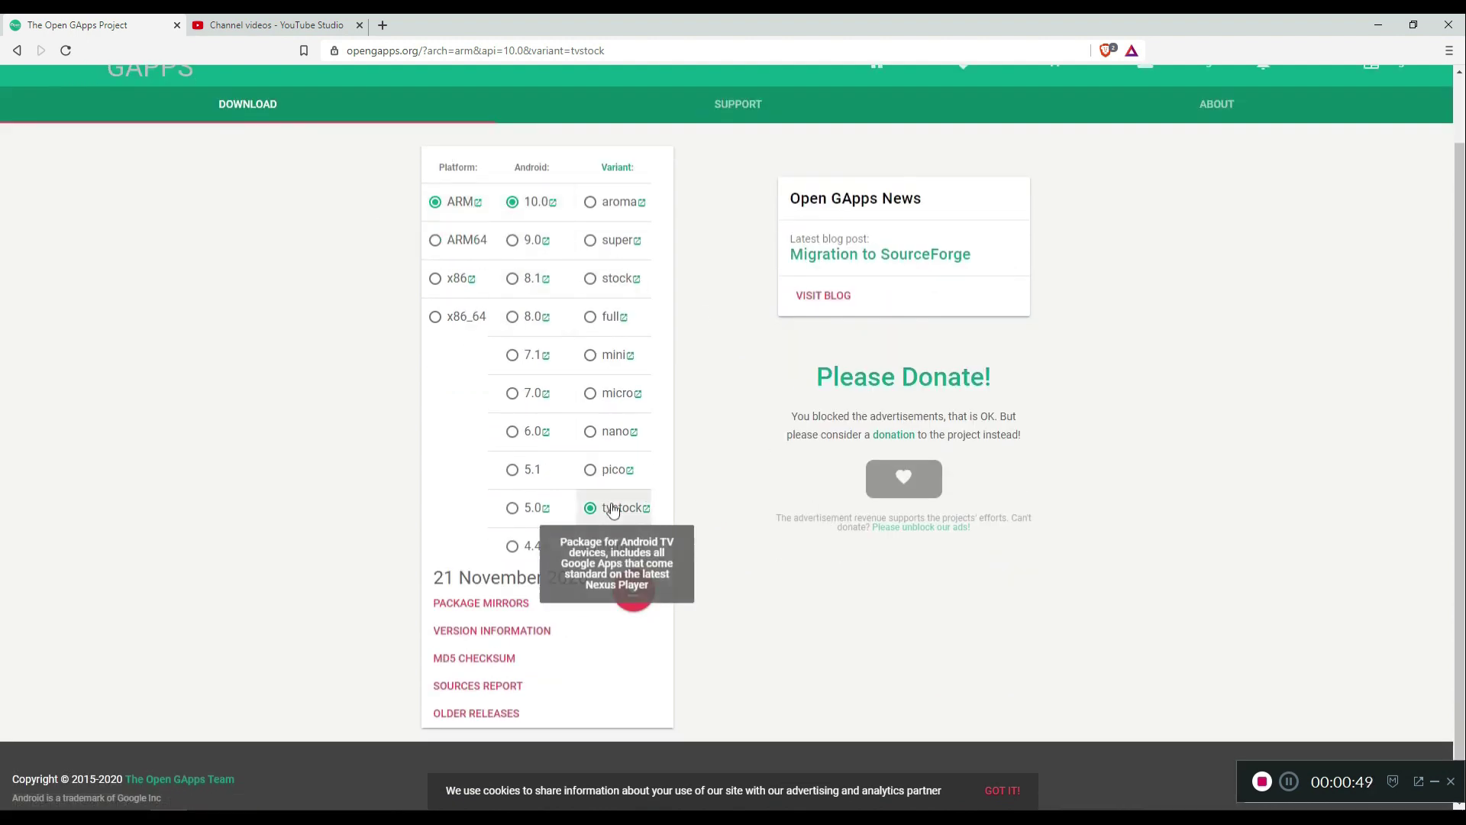
pyautogui.scroll(-1, 740, 461)
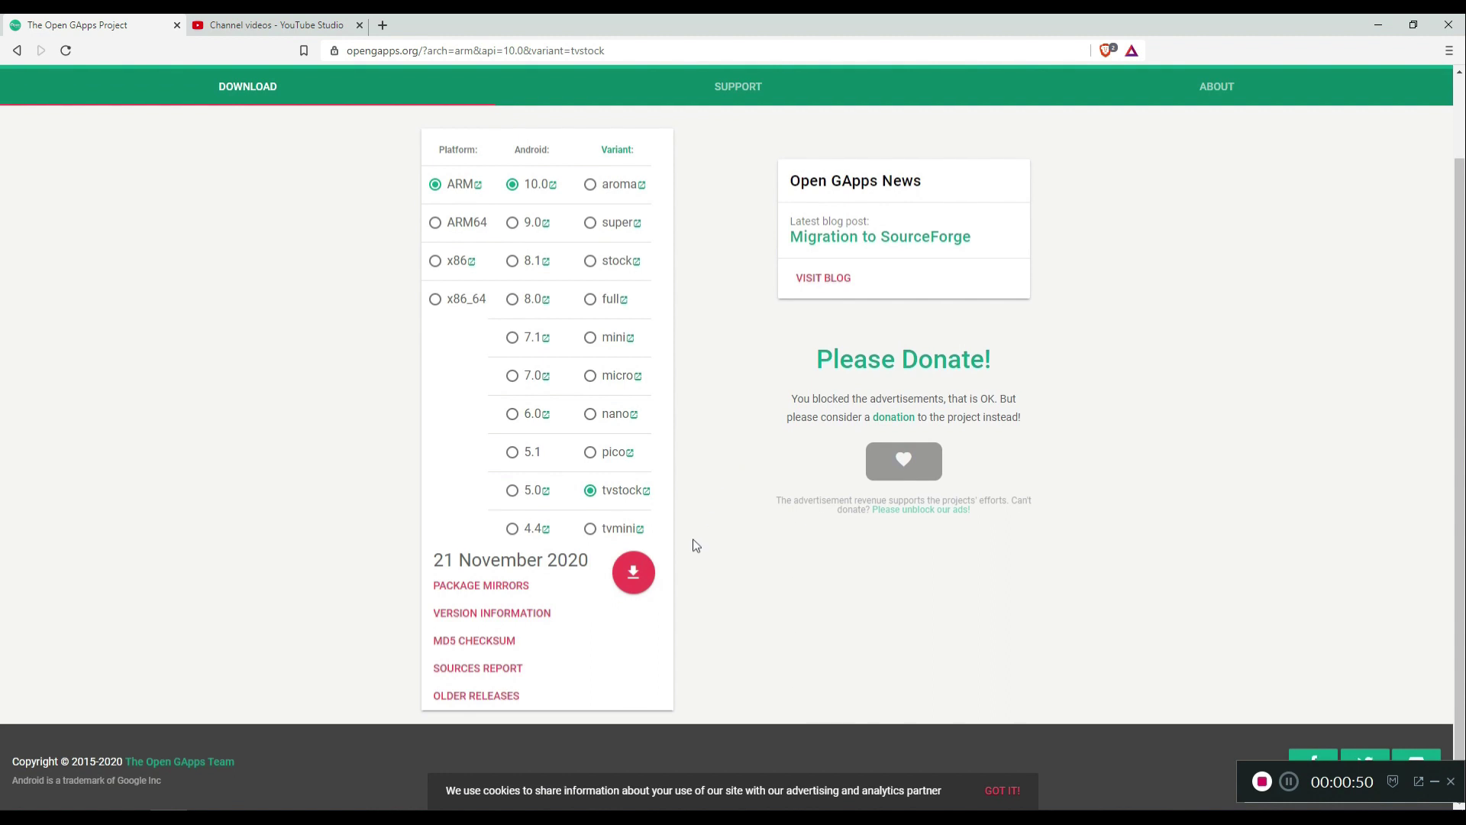
pyautogui.click(631, 579)
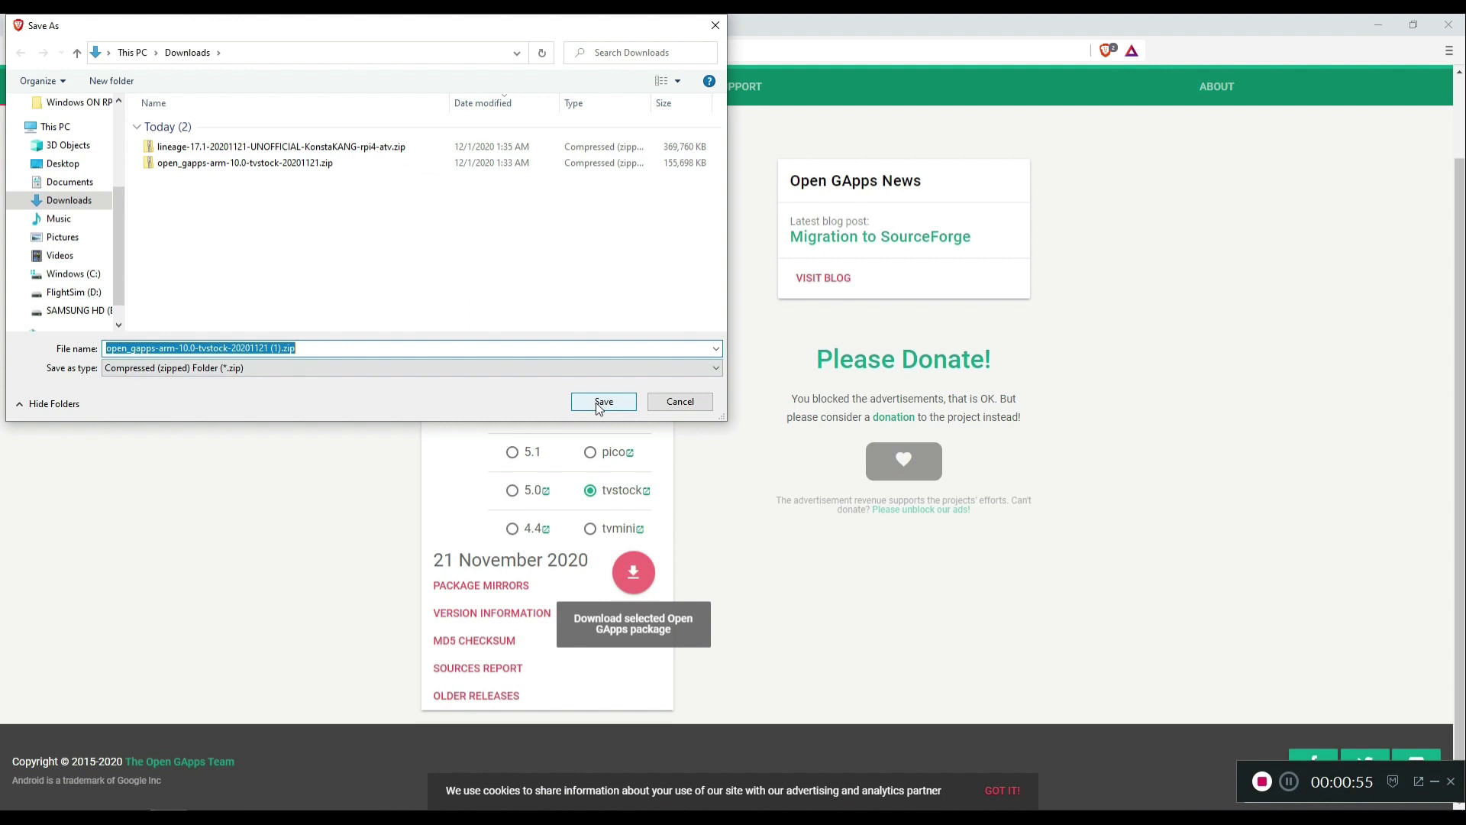
pyautogui.click(680, 402)
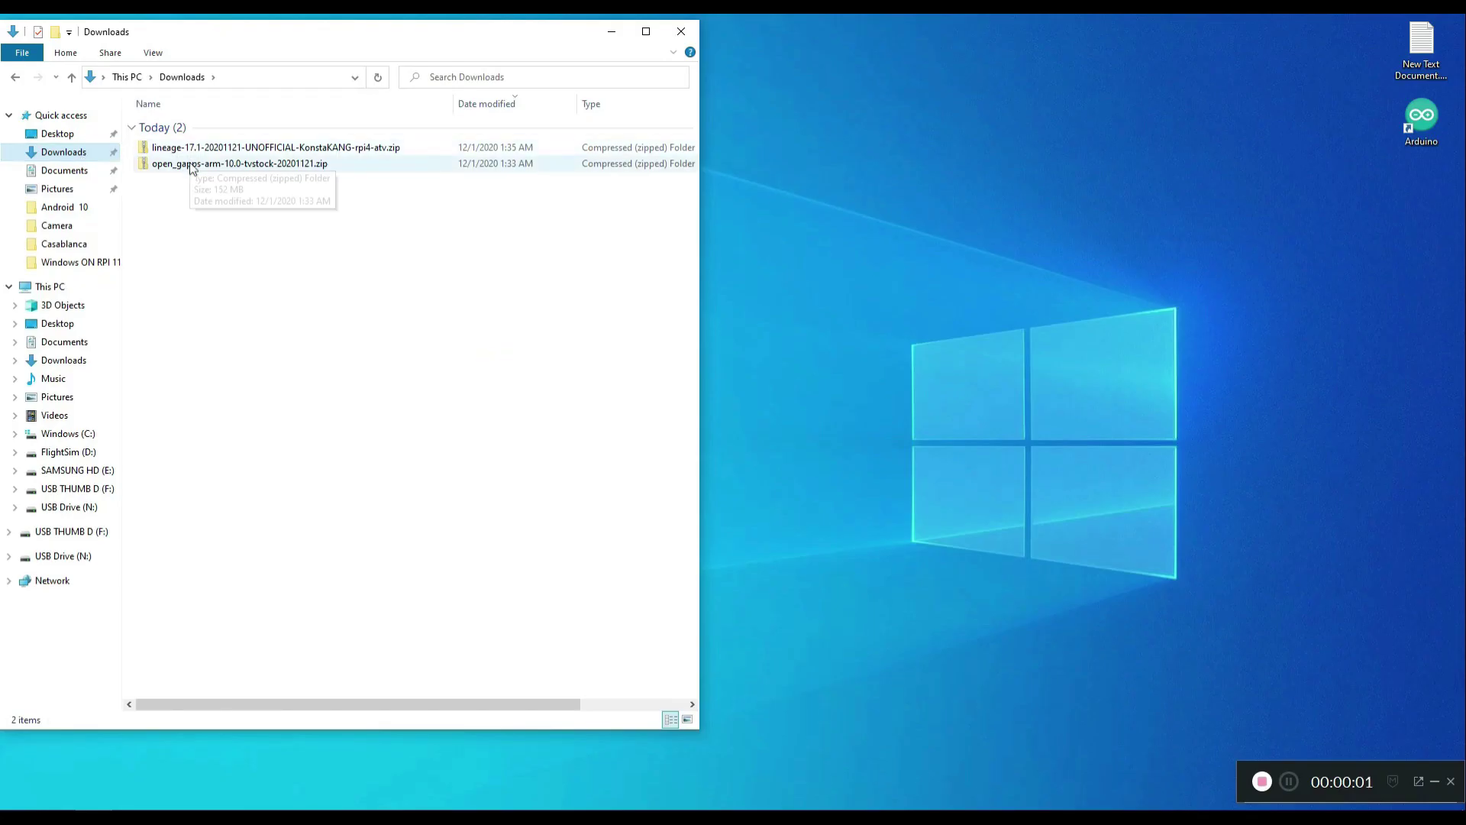
# - Copy open_gapps-arm-10.0-tvstock-20201121.zip from Downloads and paste it onto USB THUMB D (F:)
pyautogui.click(189, 168)
pyautogui.rightClick(189, 170)
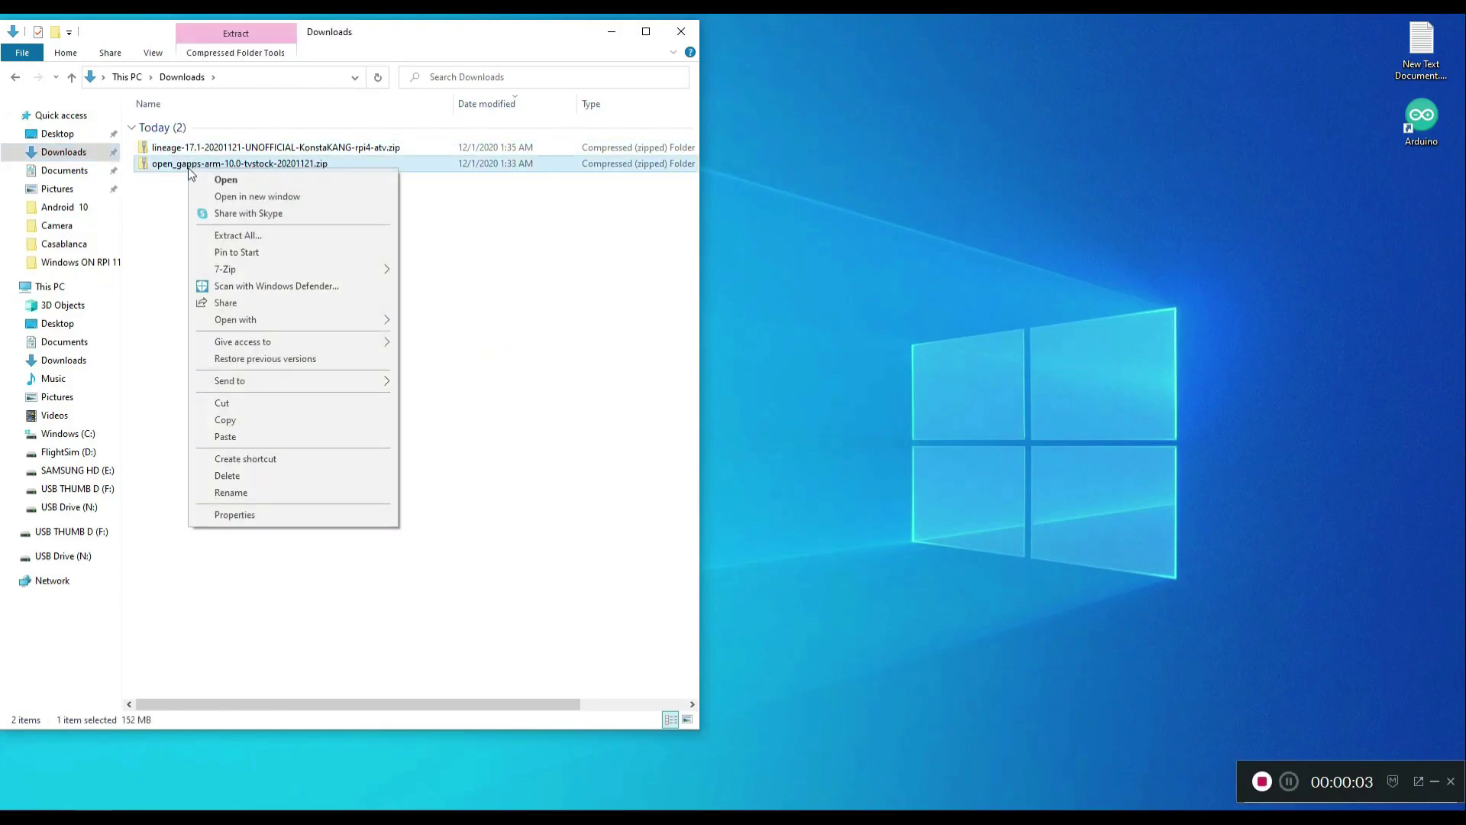
pyautogui.click(278, 422)
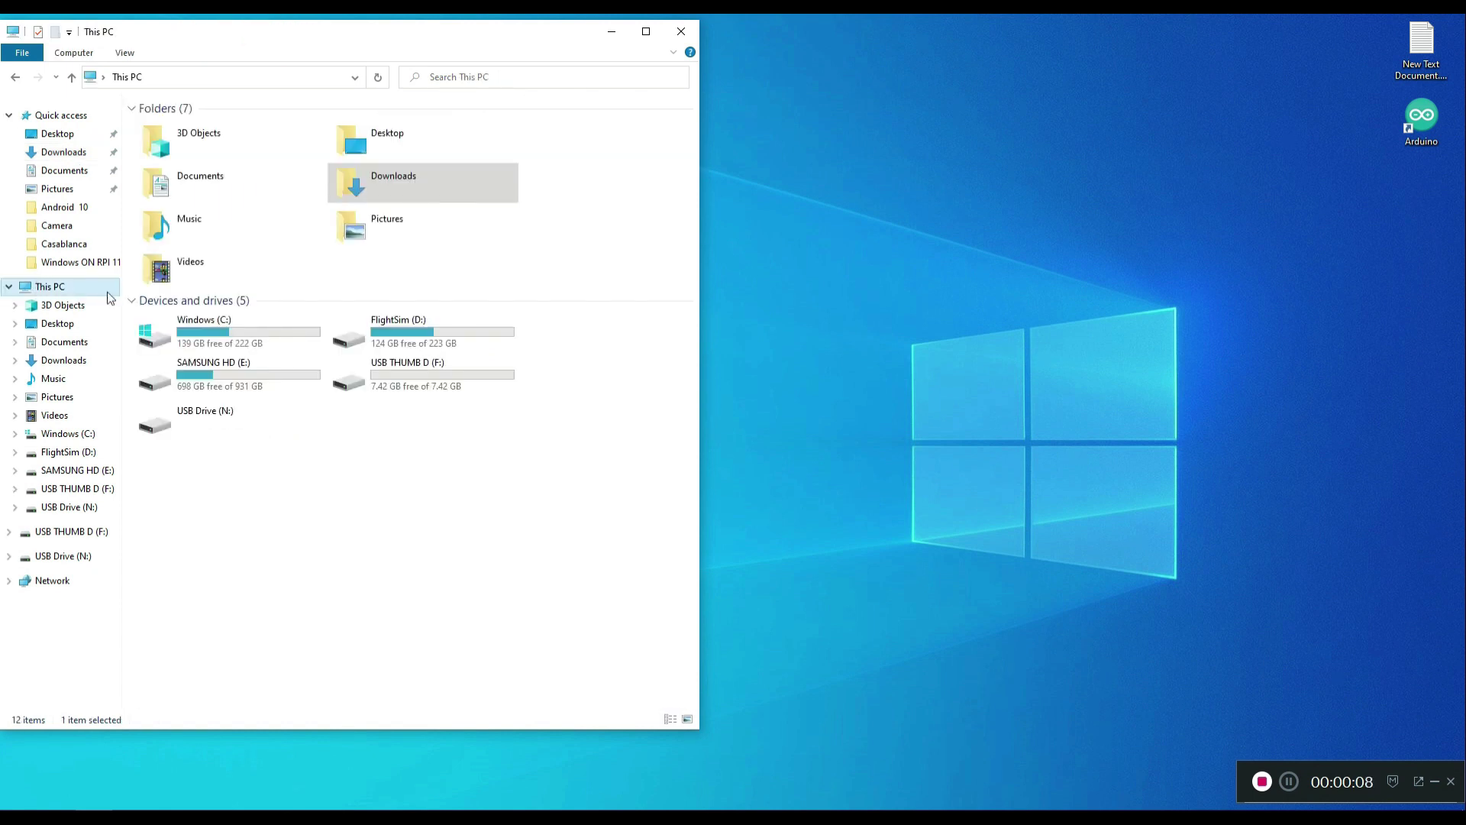
pyautogui.click(440, 385)
pyautogui.doubleClick(439, 386)
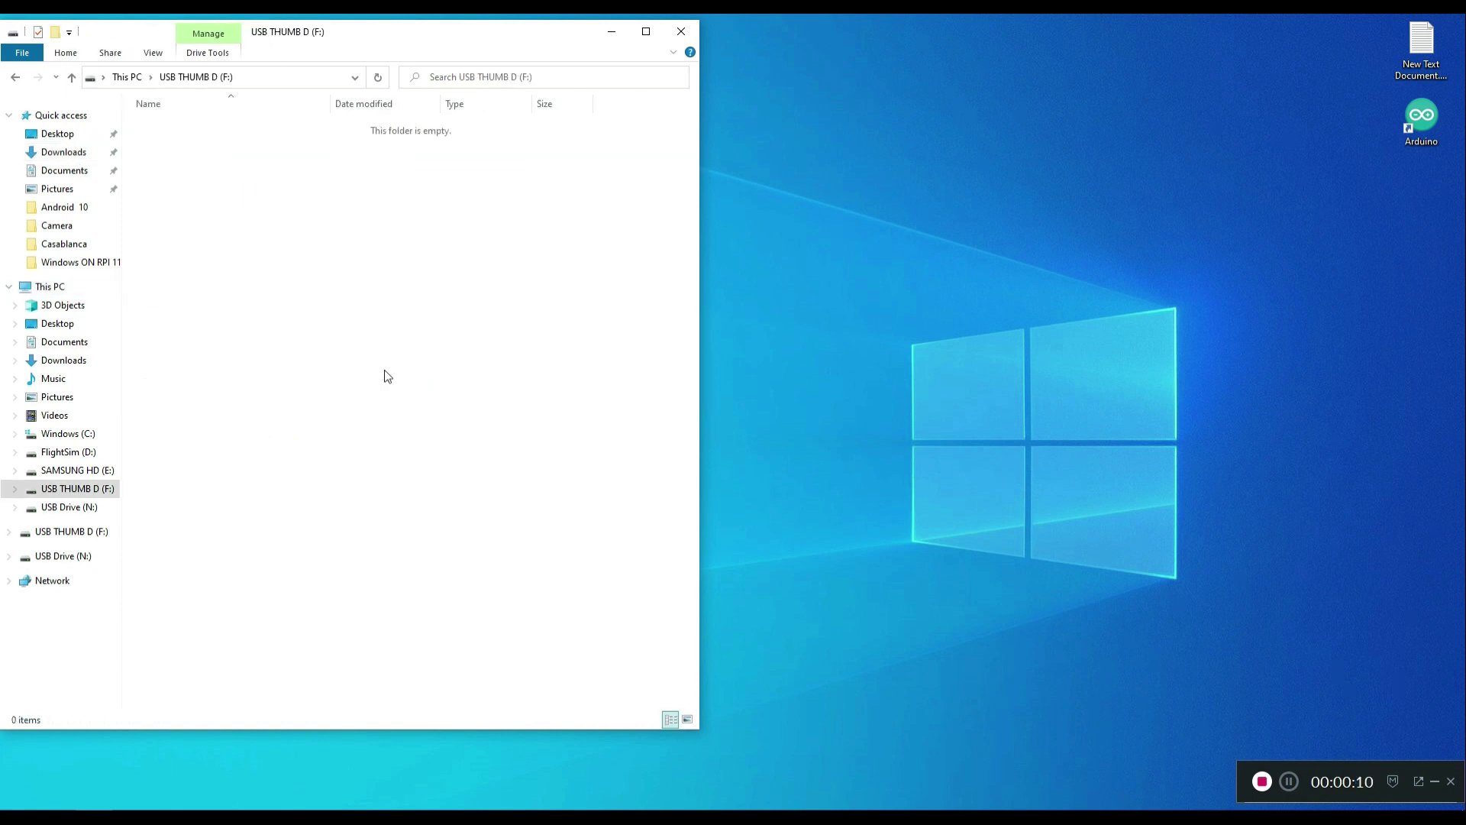
pyautogui.rightClick(384, 372)
pyautogui.click(439, 477)
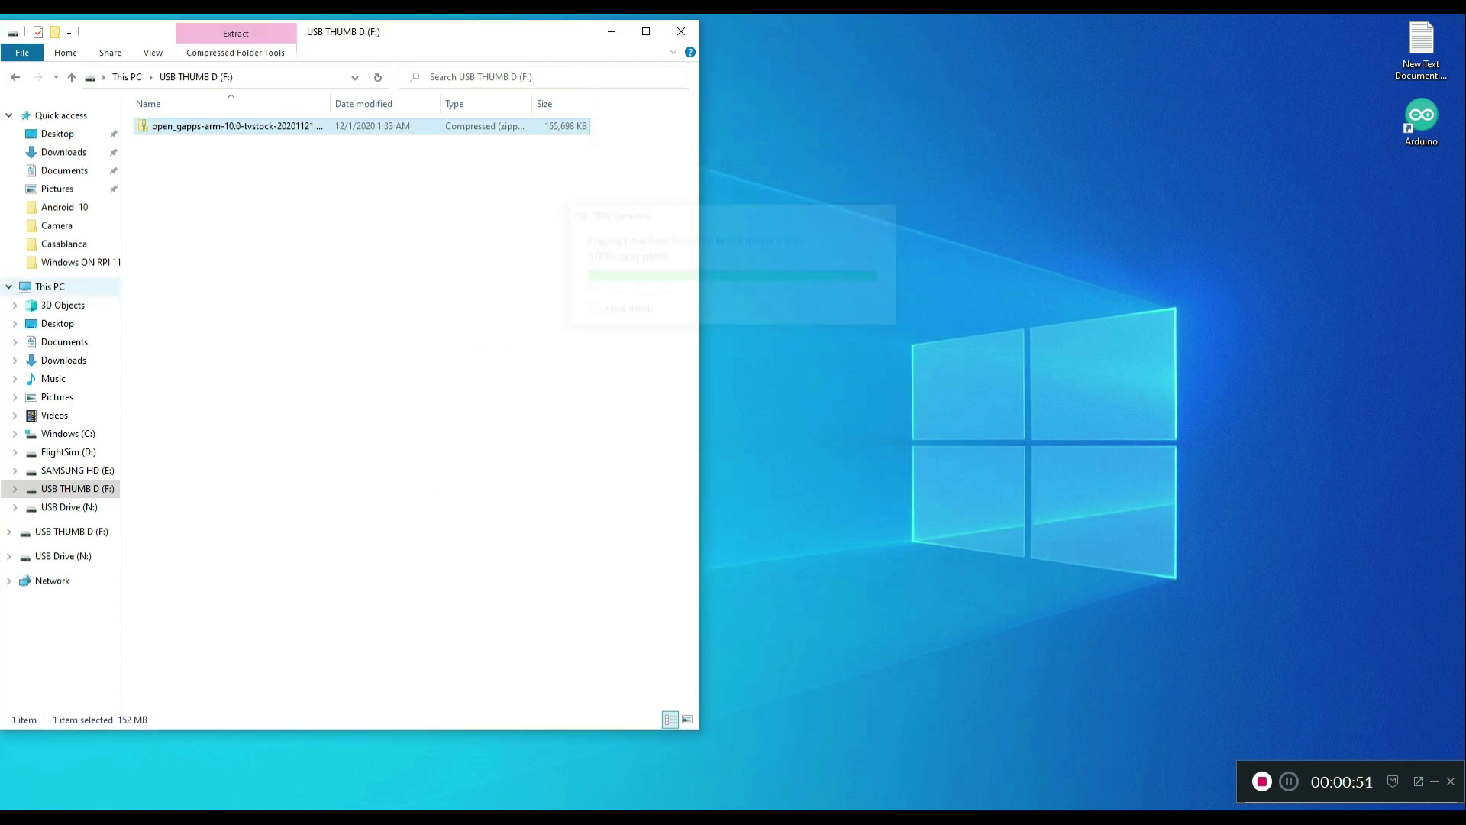
pyautogui.click(49, 286)
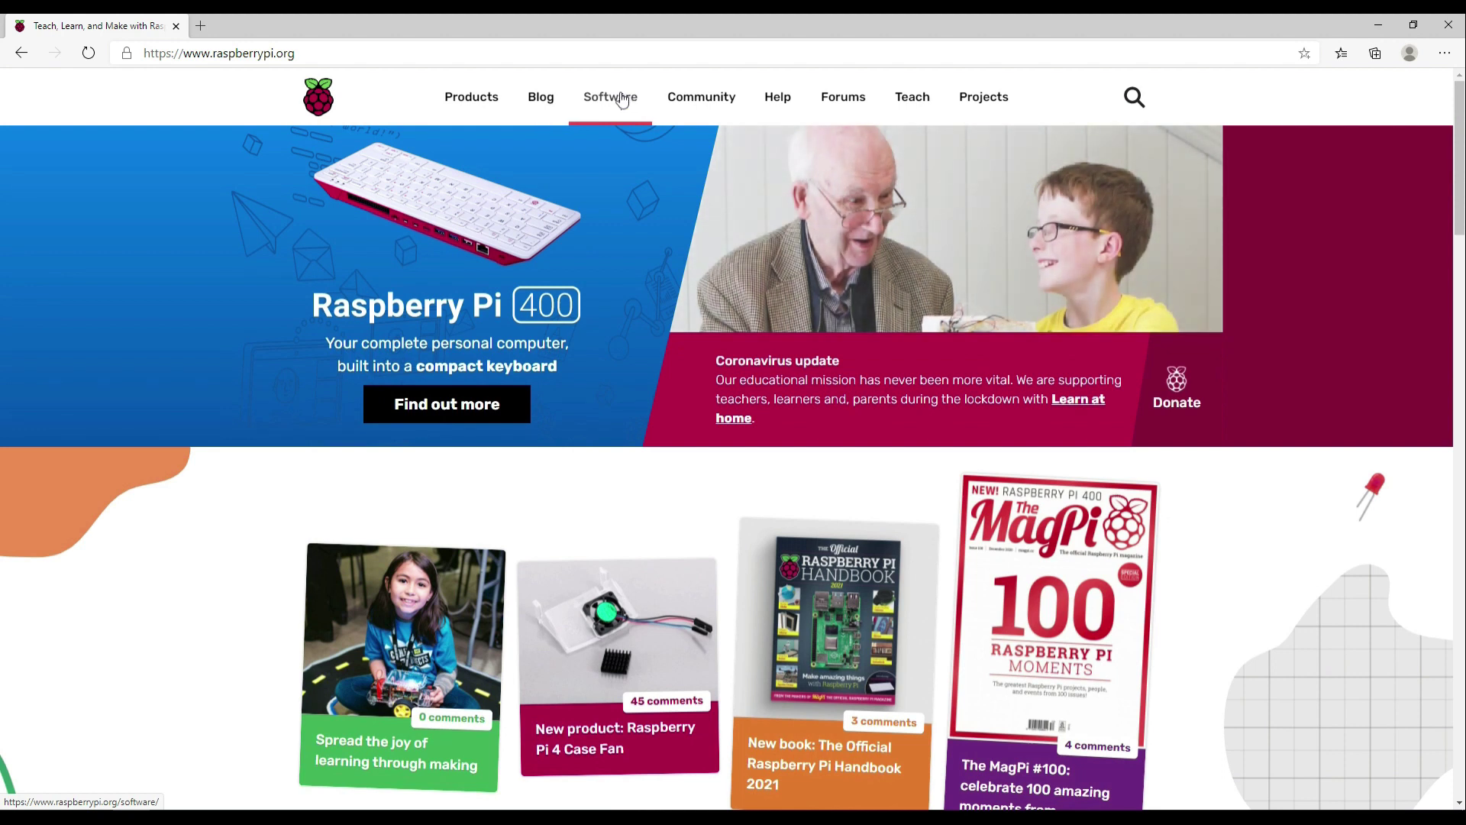
# - Highlight the 'Install Raspberry Pi OS using Raspberry Pi Imager' heading on raspberrypi.org/software
pyautogui.click(622, 101)
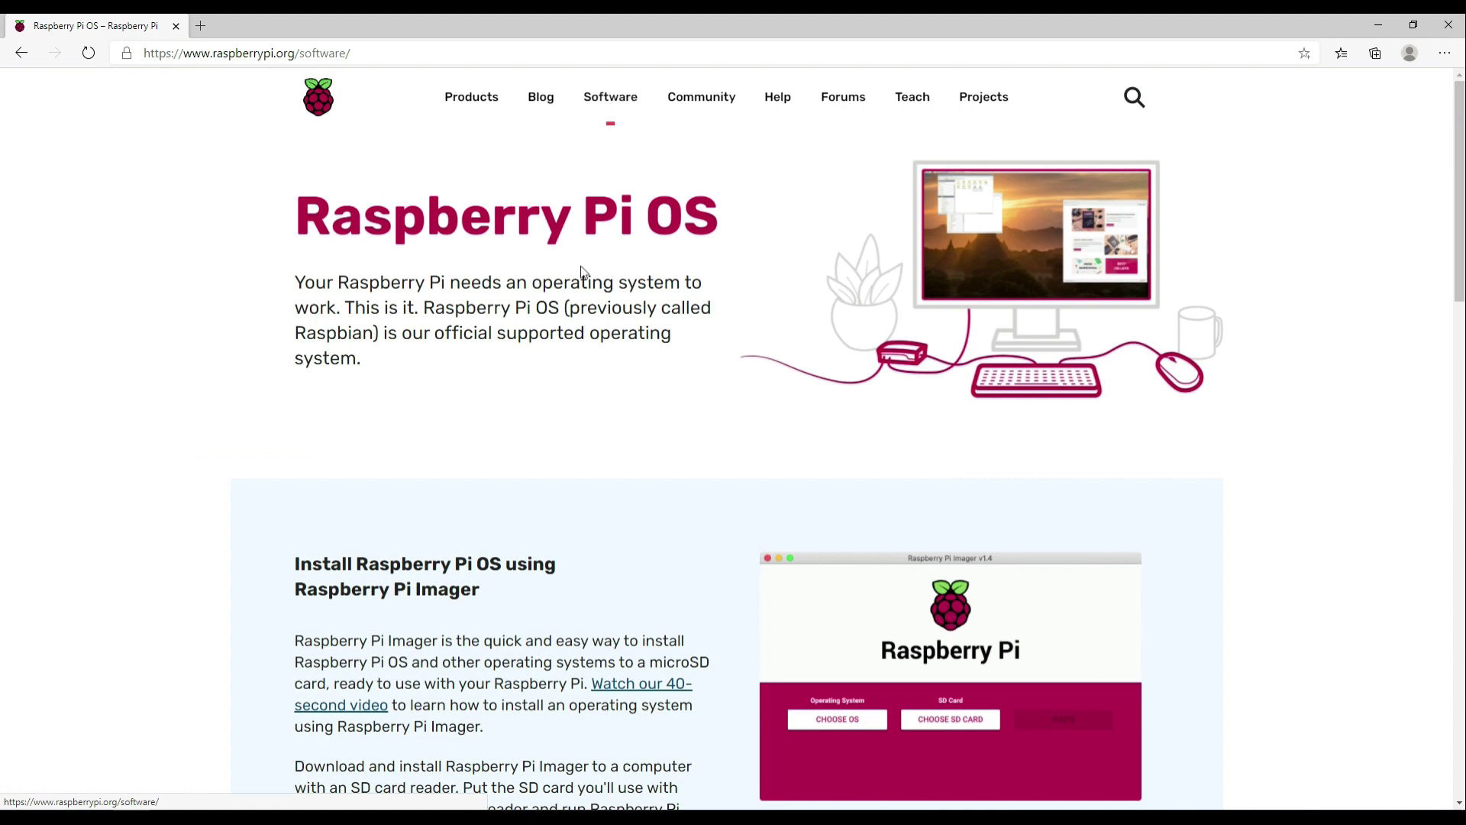
pyautogui.scroll(-3, 581, 283)
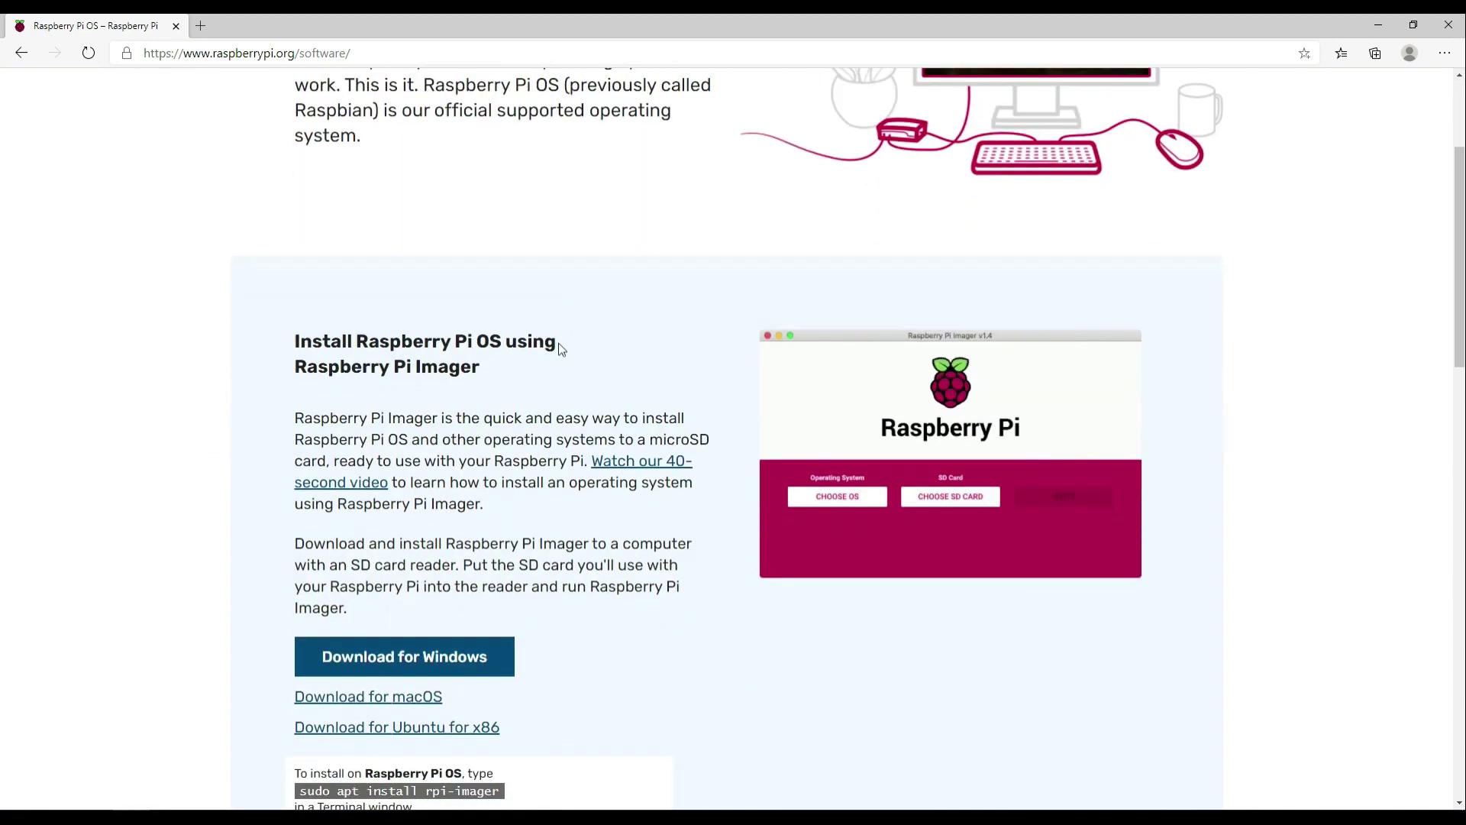
pyautogui.scroll(-3, 547, 355)
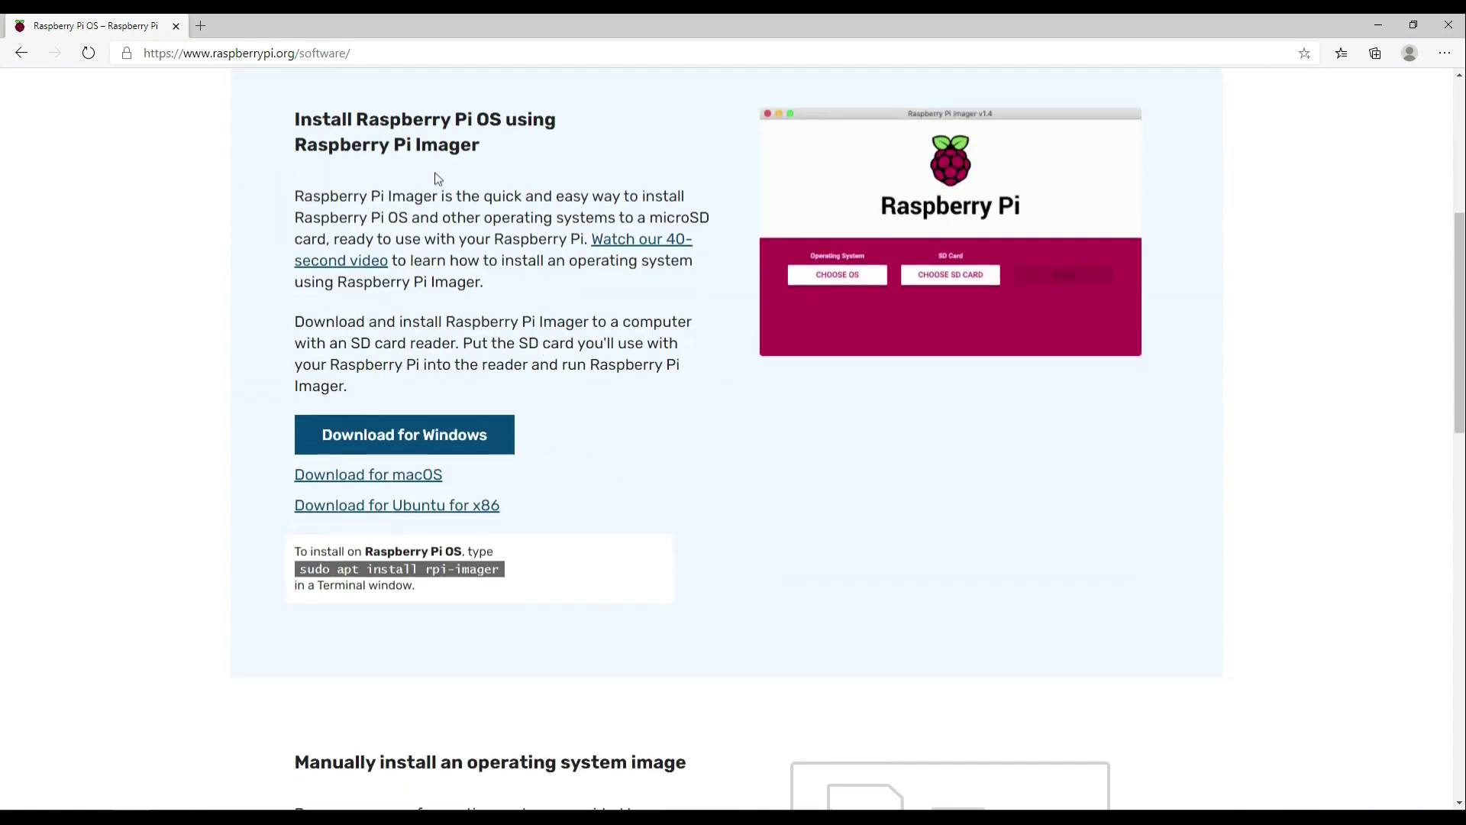
pyautogui.tripleClick(320, 115)
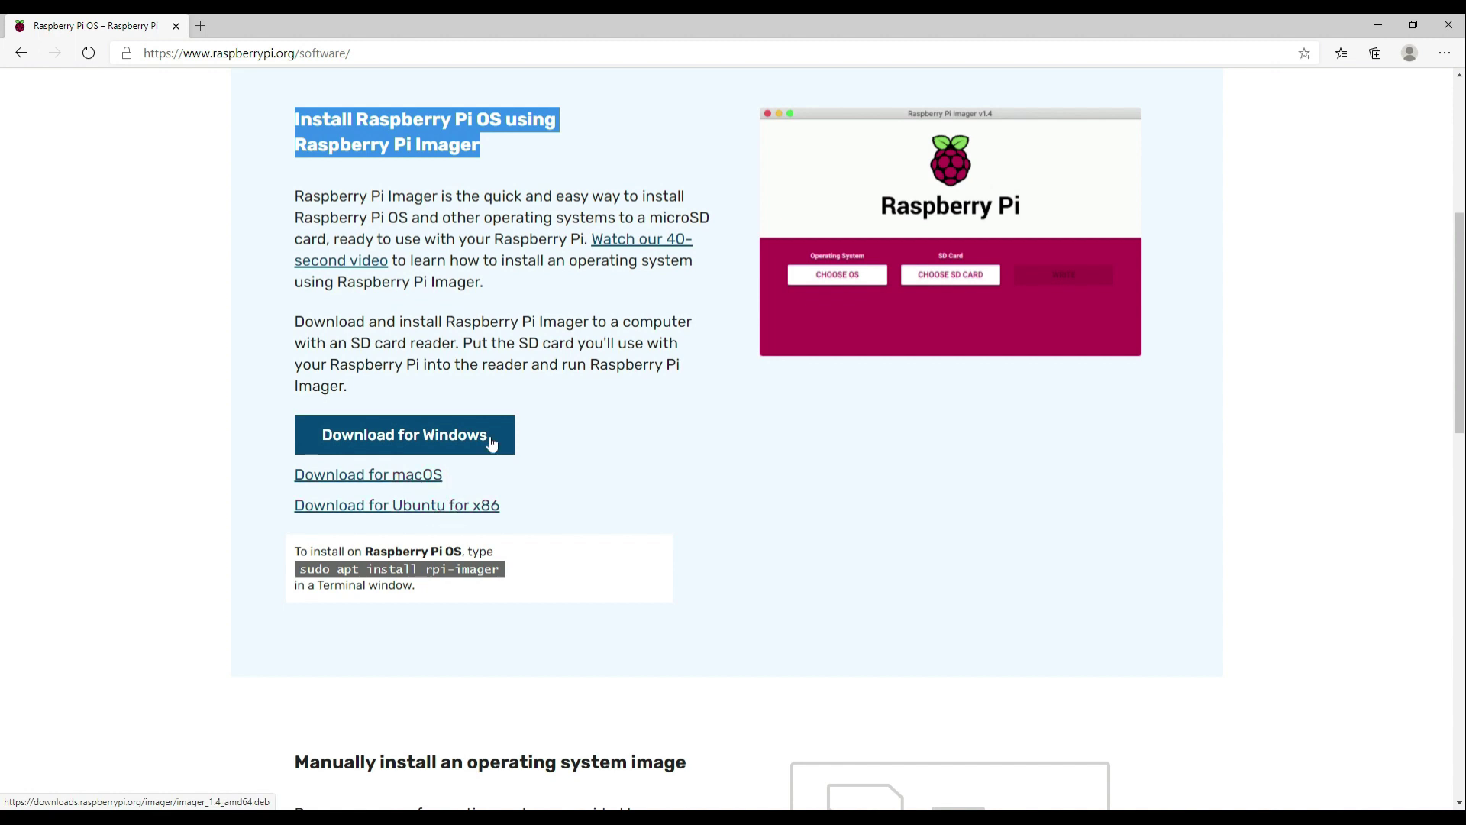
pyautogui.scroll(6, 486, 377)
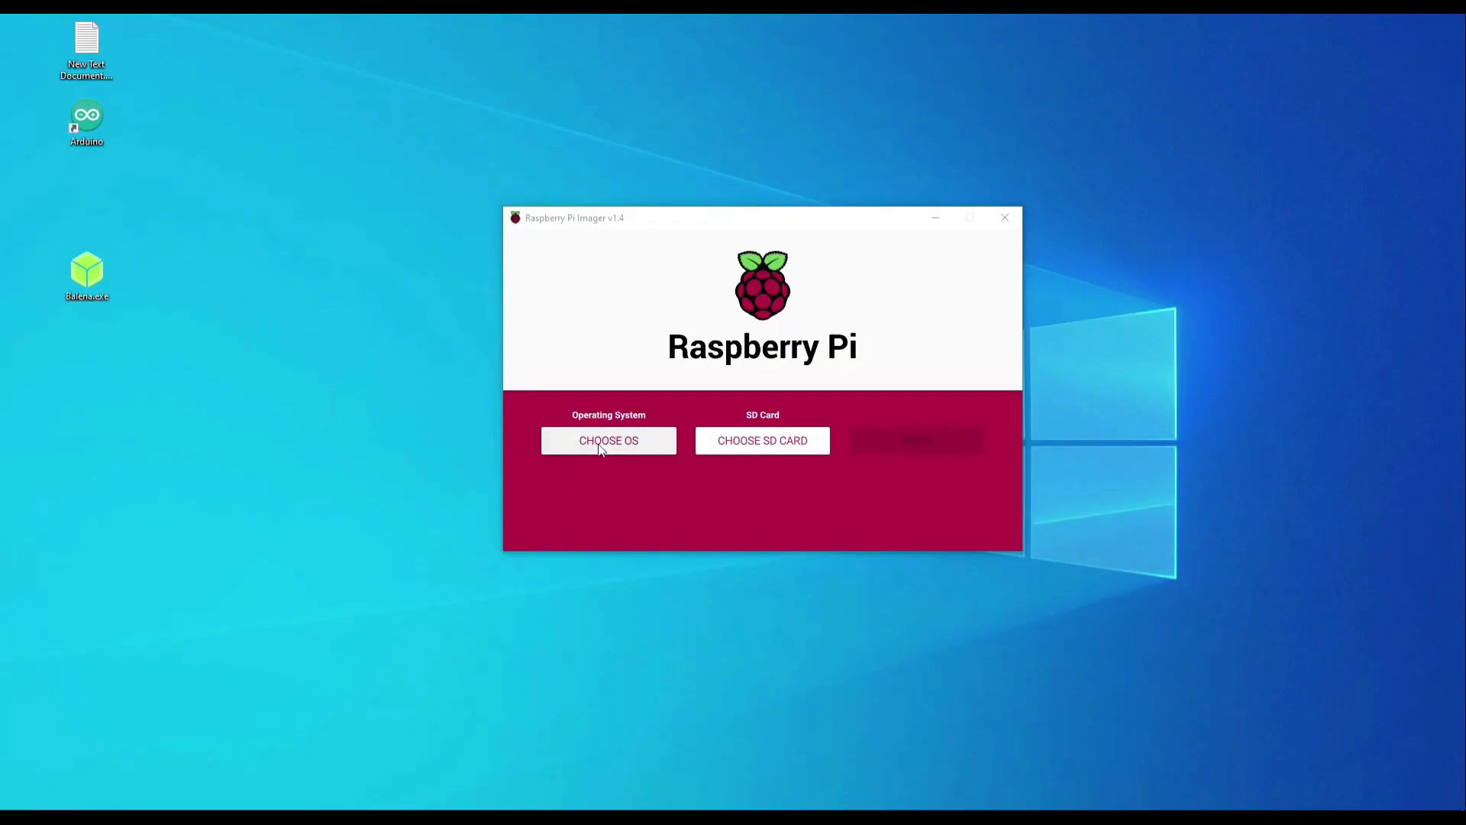
# - Choose the lineage-17.1 Android TV zip as a custom OS image in Raspberry Pi Imager
pyautogui.click(599, 446)
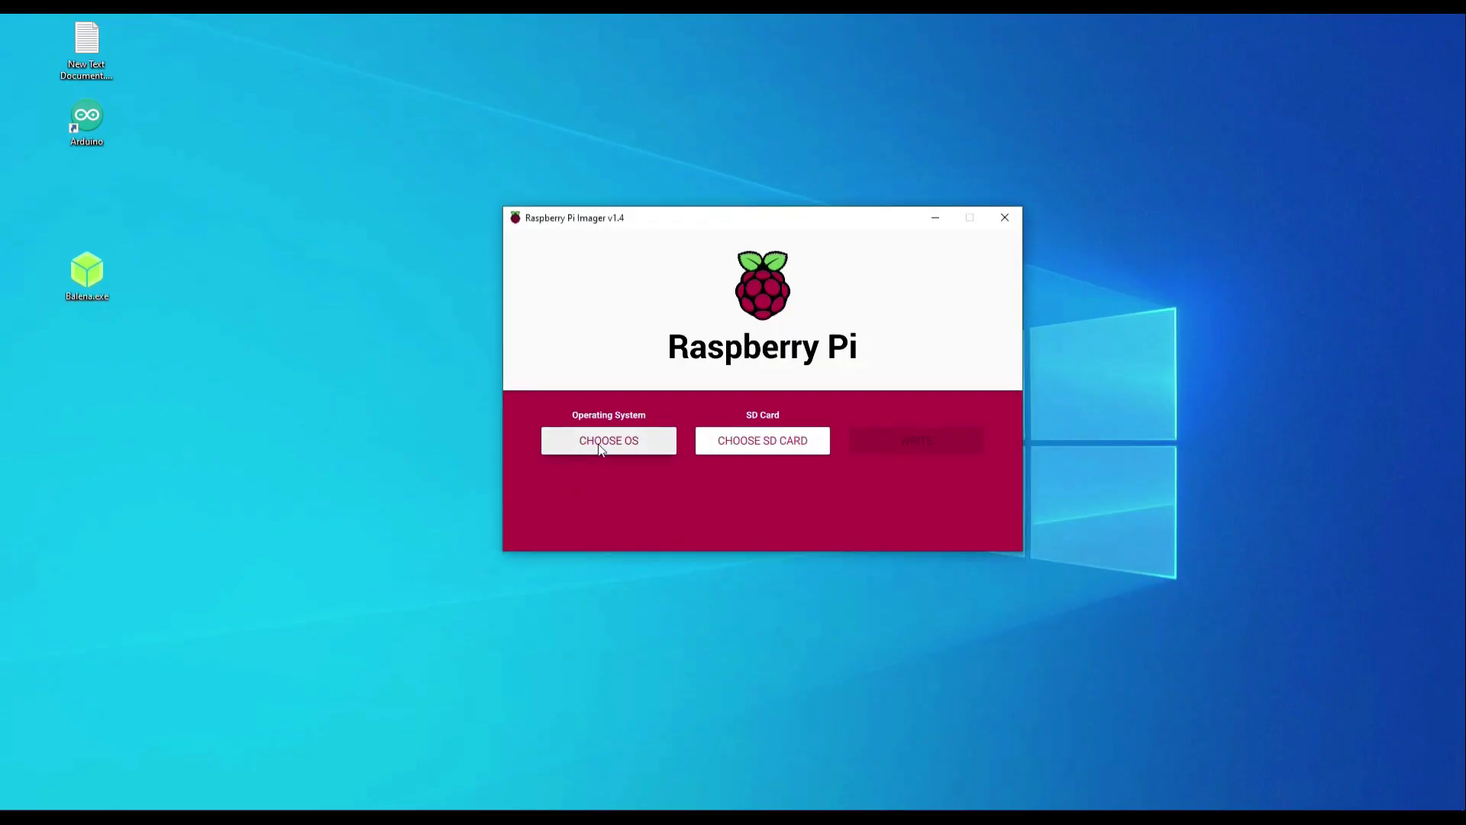
pyautogui.scroll(-2, 685, 443)
pyautogui.scroll(-3, 685, 443)
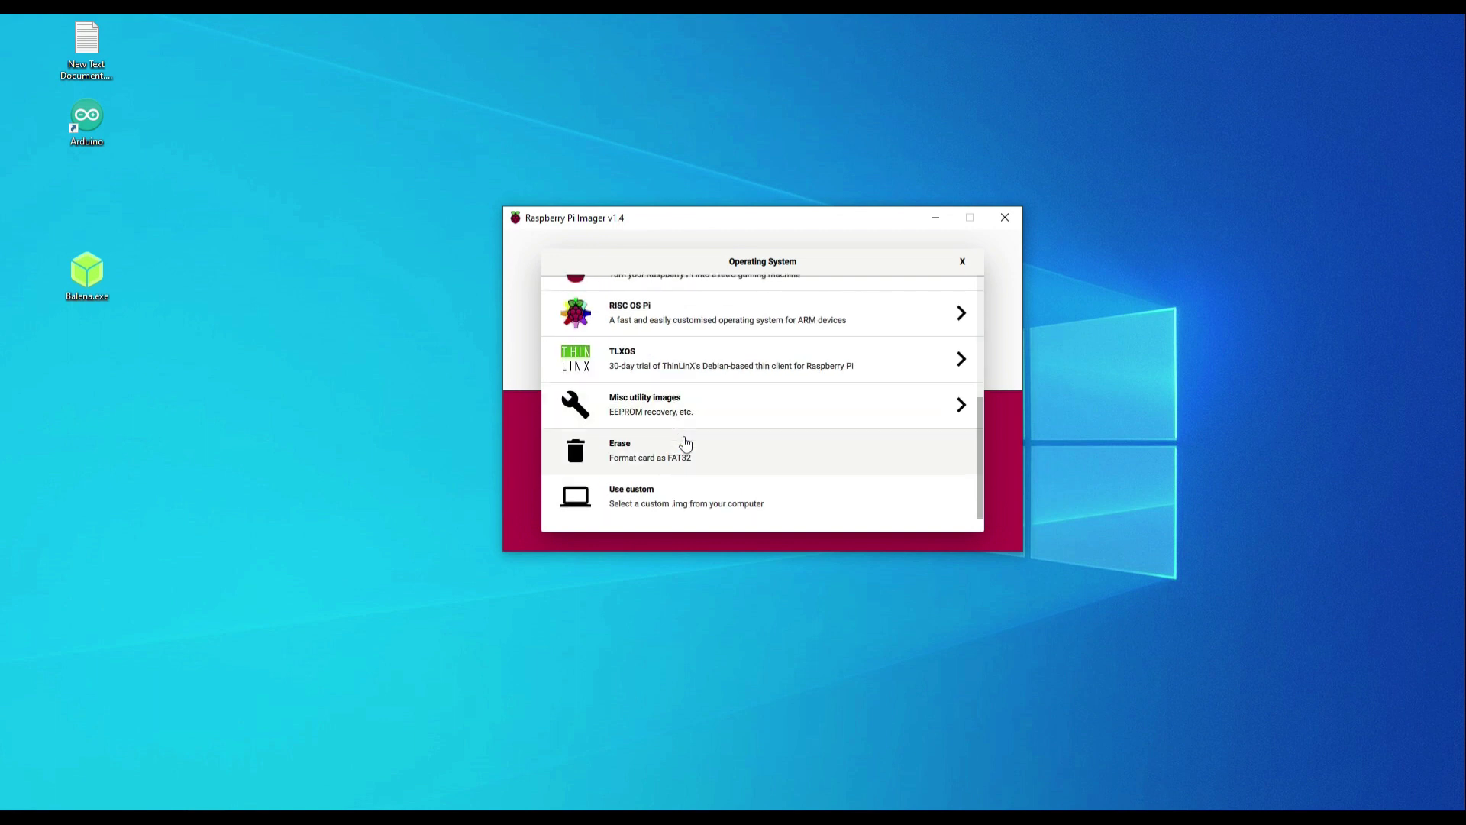
pyautogui.click(669, 494)
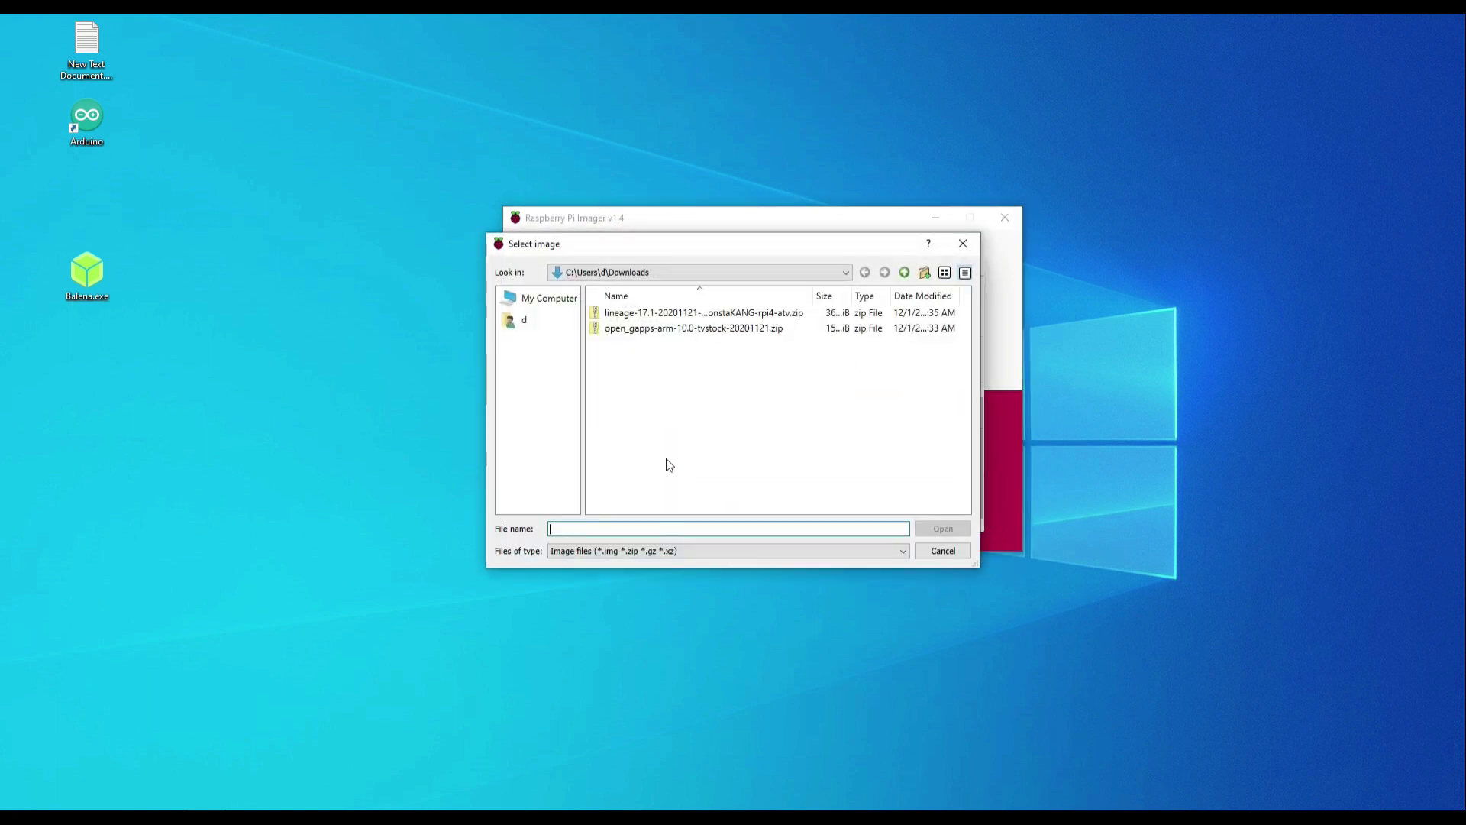
pyautogui.click(669, 322)
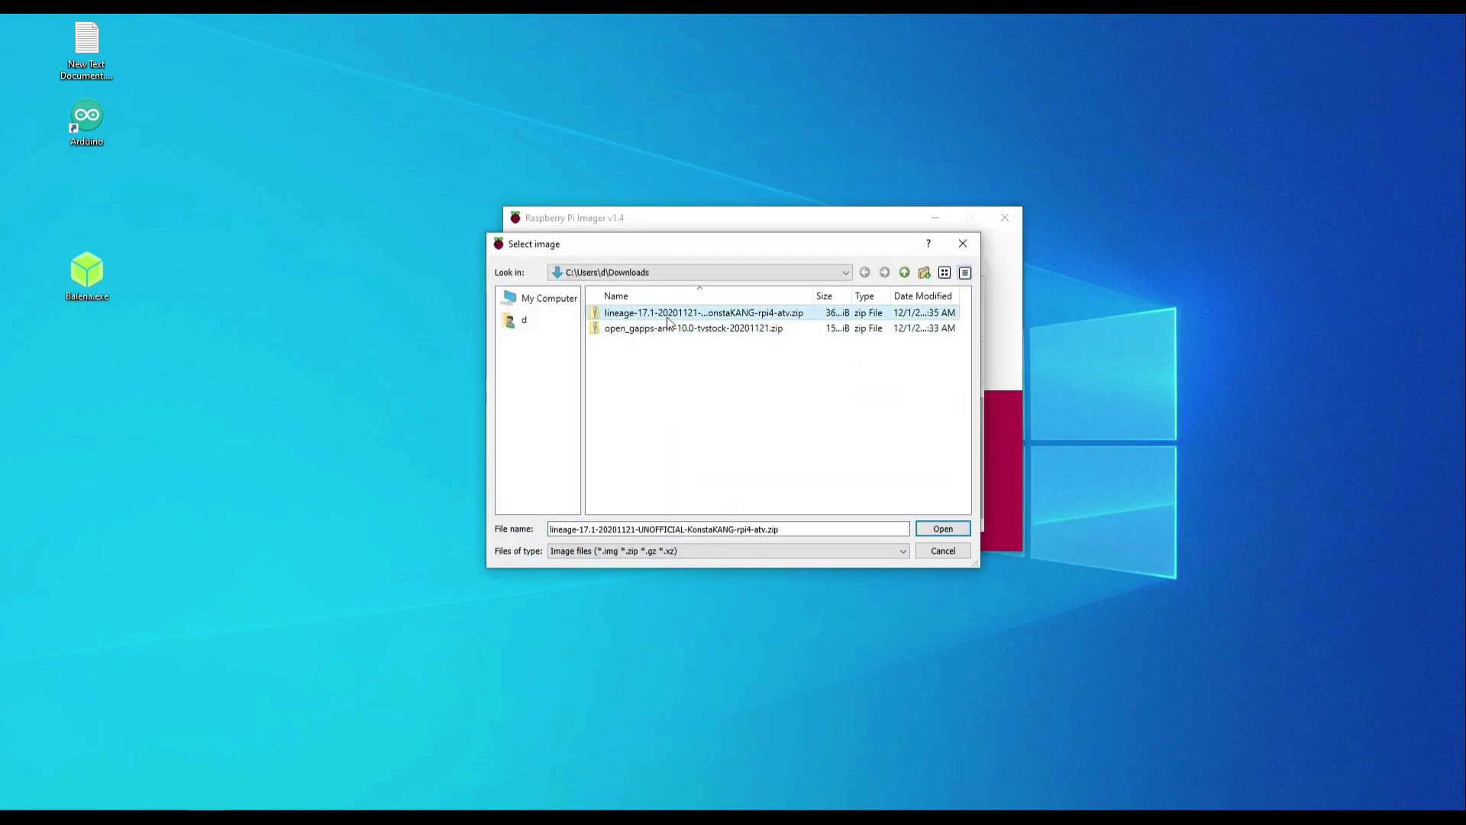
pyautogui.click(925, 527)
# - Write the image to the 31.9 GB generic USB storage device, confirming the erase
pyautogui.click(858, 441)
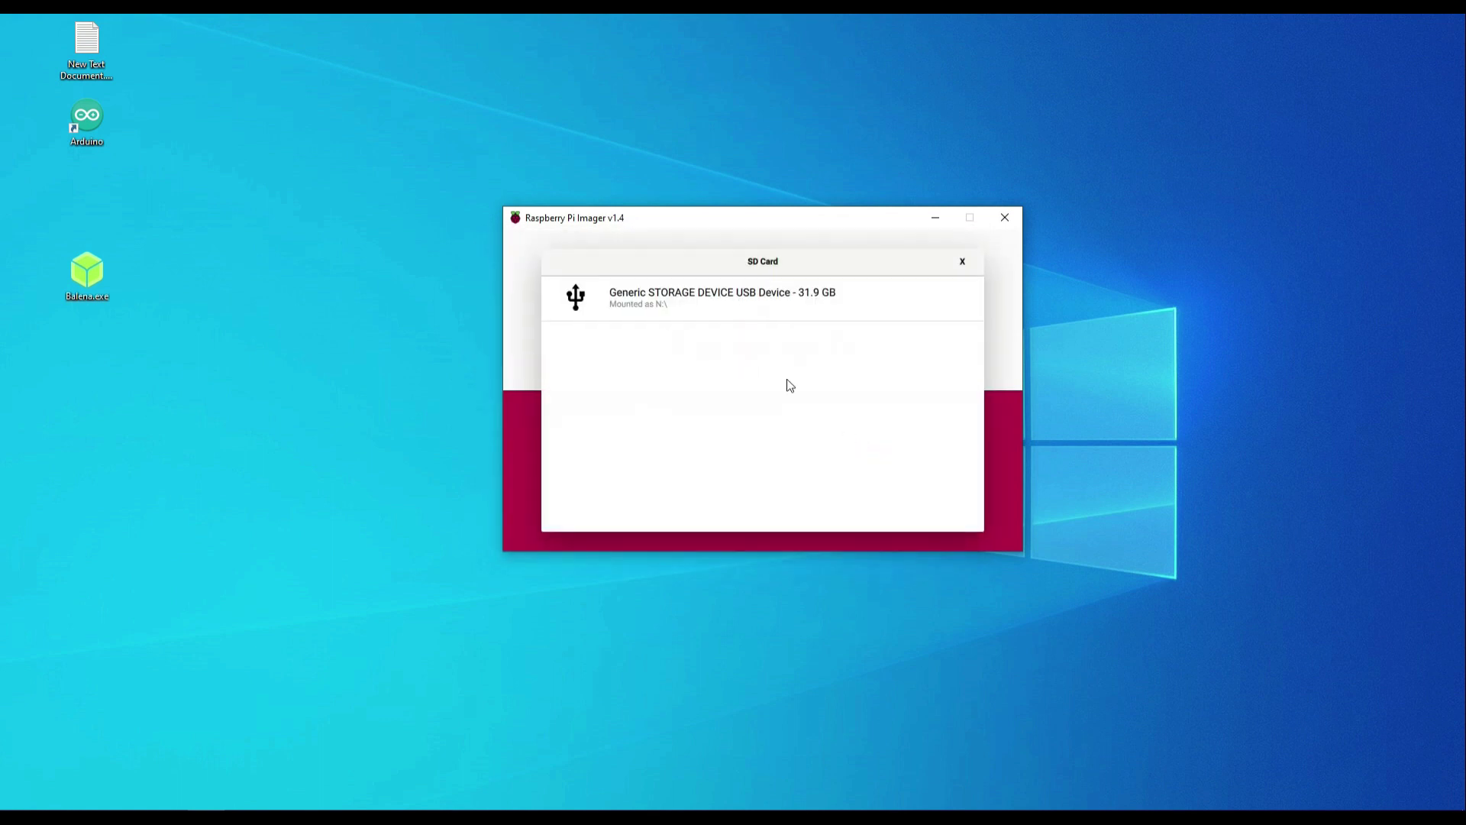
pyautogui.click(711, 316)
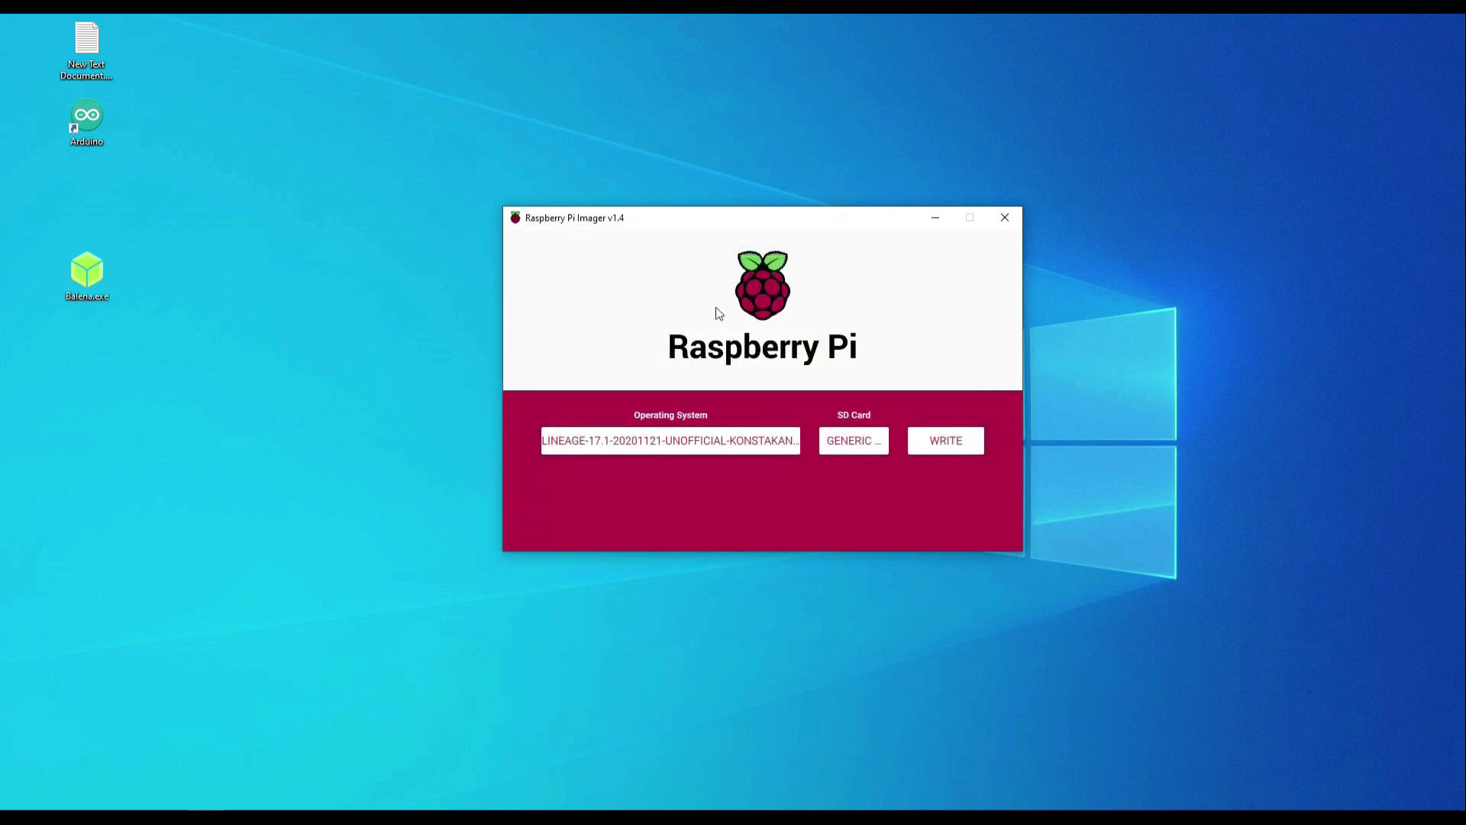
pyautogui.click(944, 446)
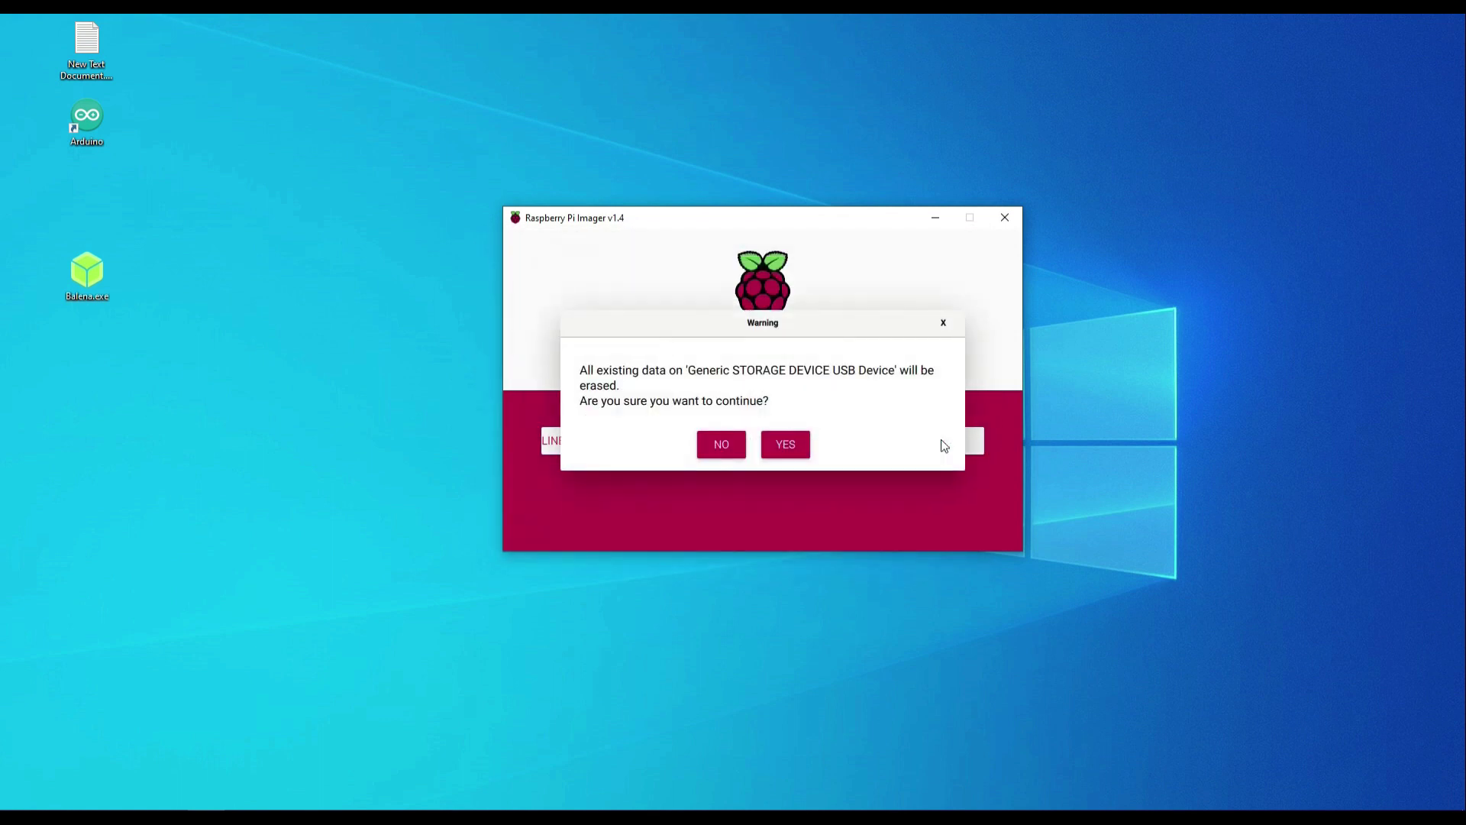
pyautogui.click(787, 445)
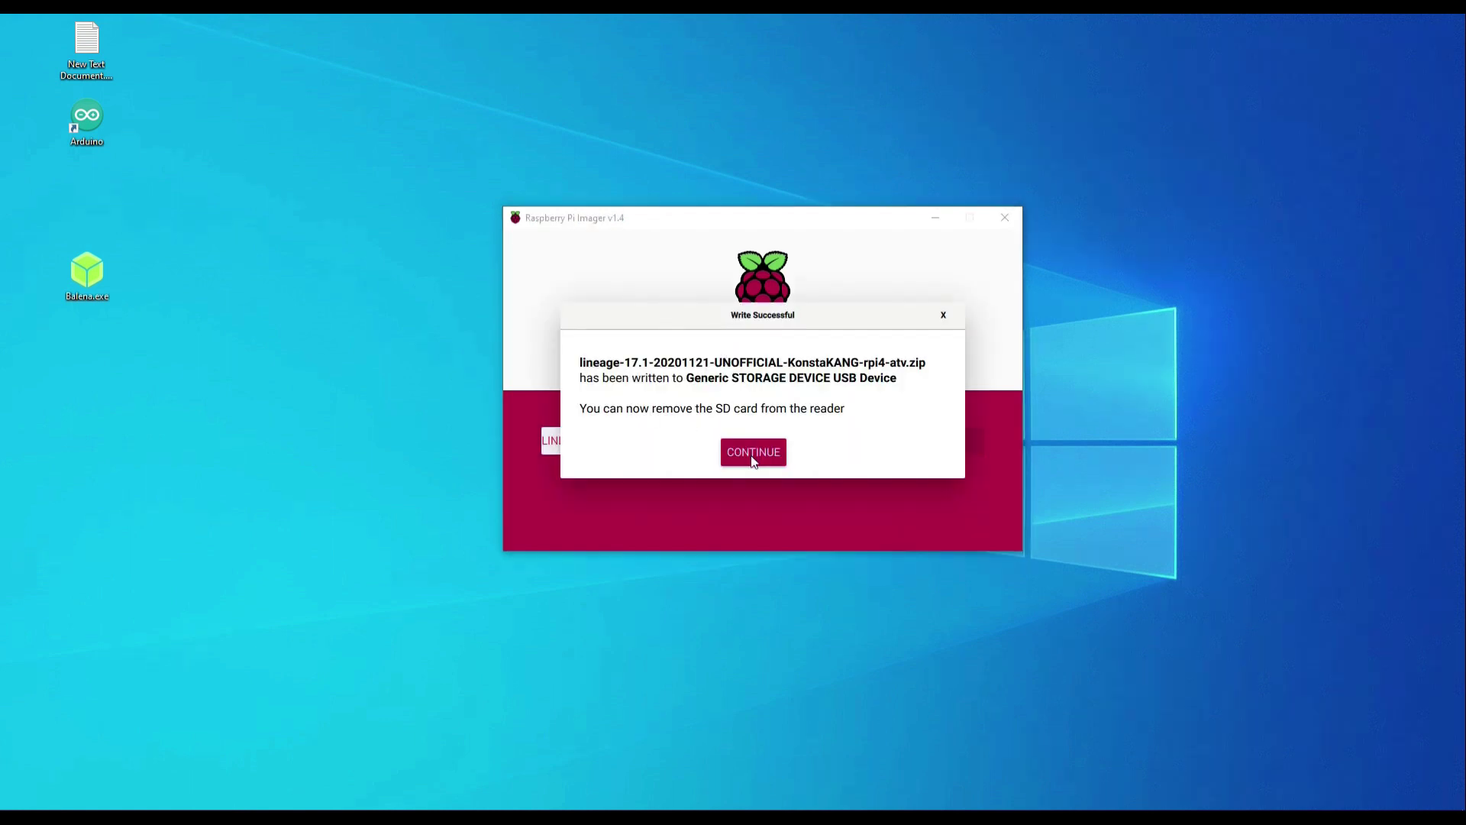
pyautogui.click(753, 458)
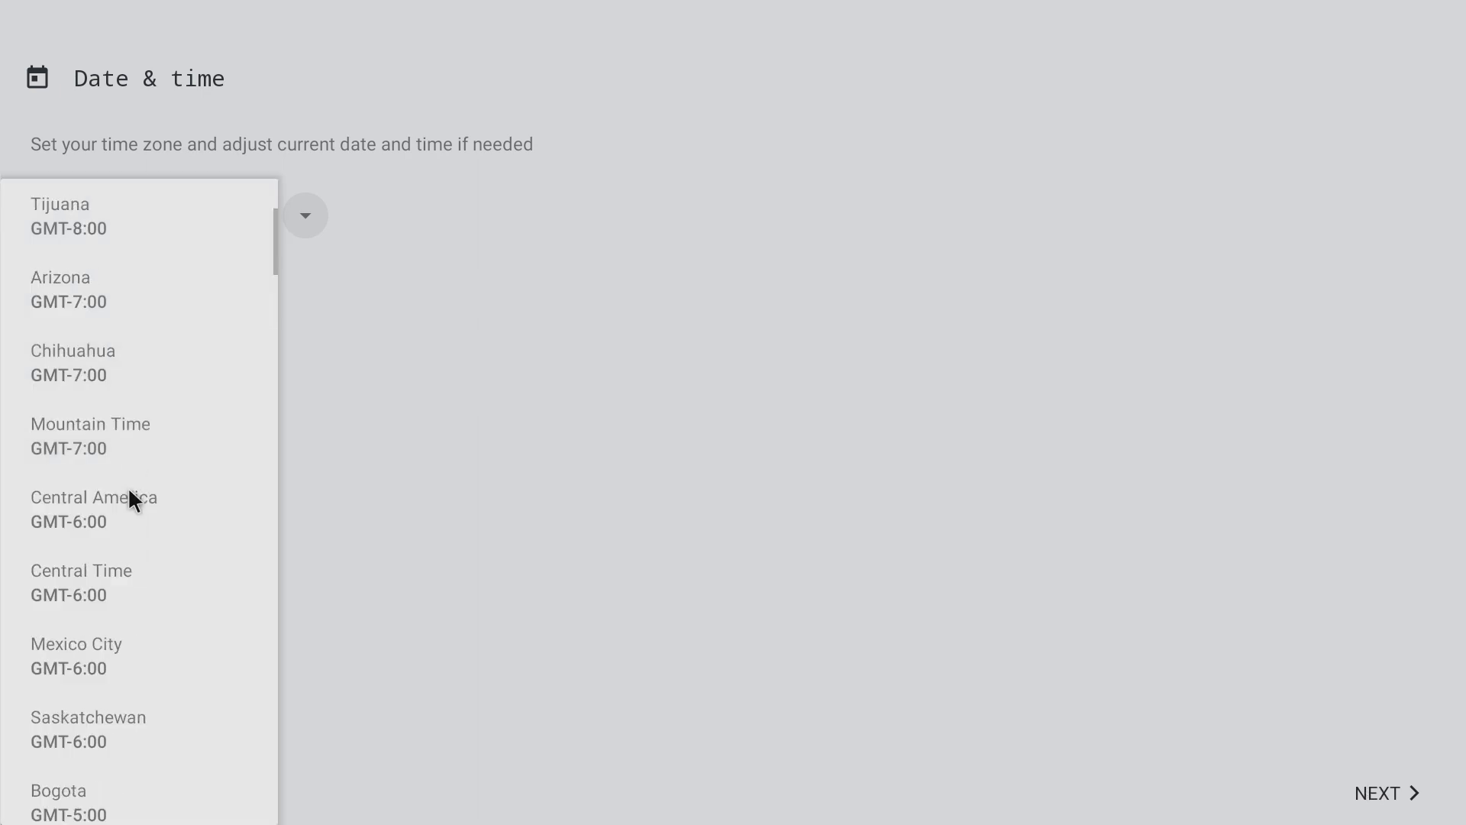
# - Set the time zone to Central Time and skip past the Wi-Fi, Location and LineageOS features pages
pyautogui.click(131, 580)
pyautogui.click(1368, 794)
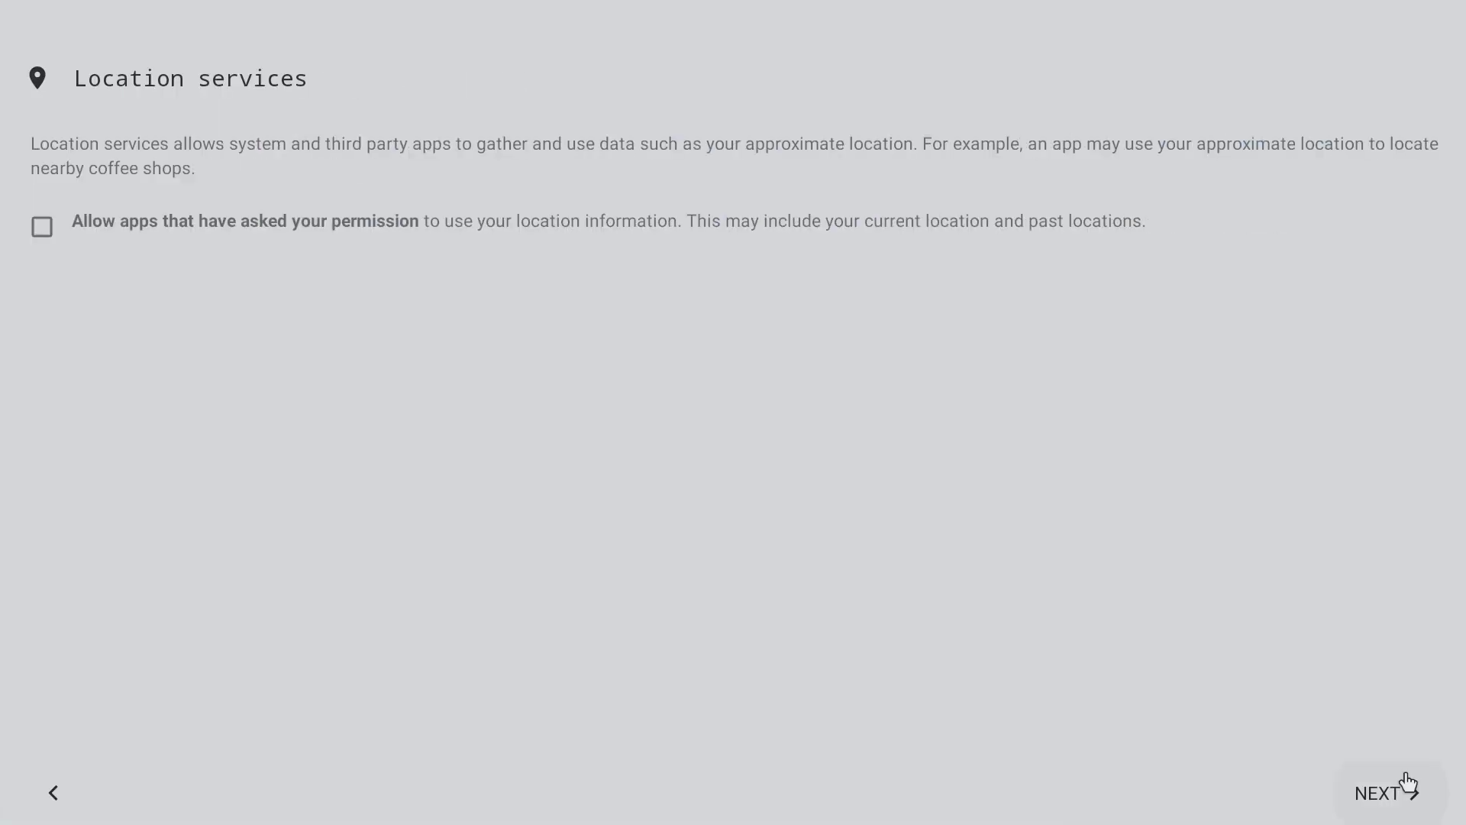
pyautogui.click(1405, 789)
pyautogui.click(1375, 792)
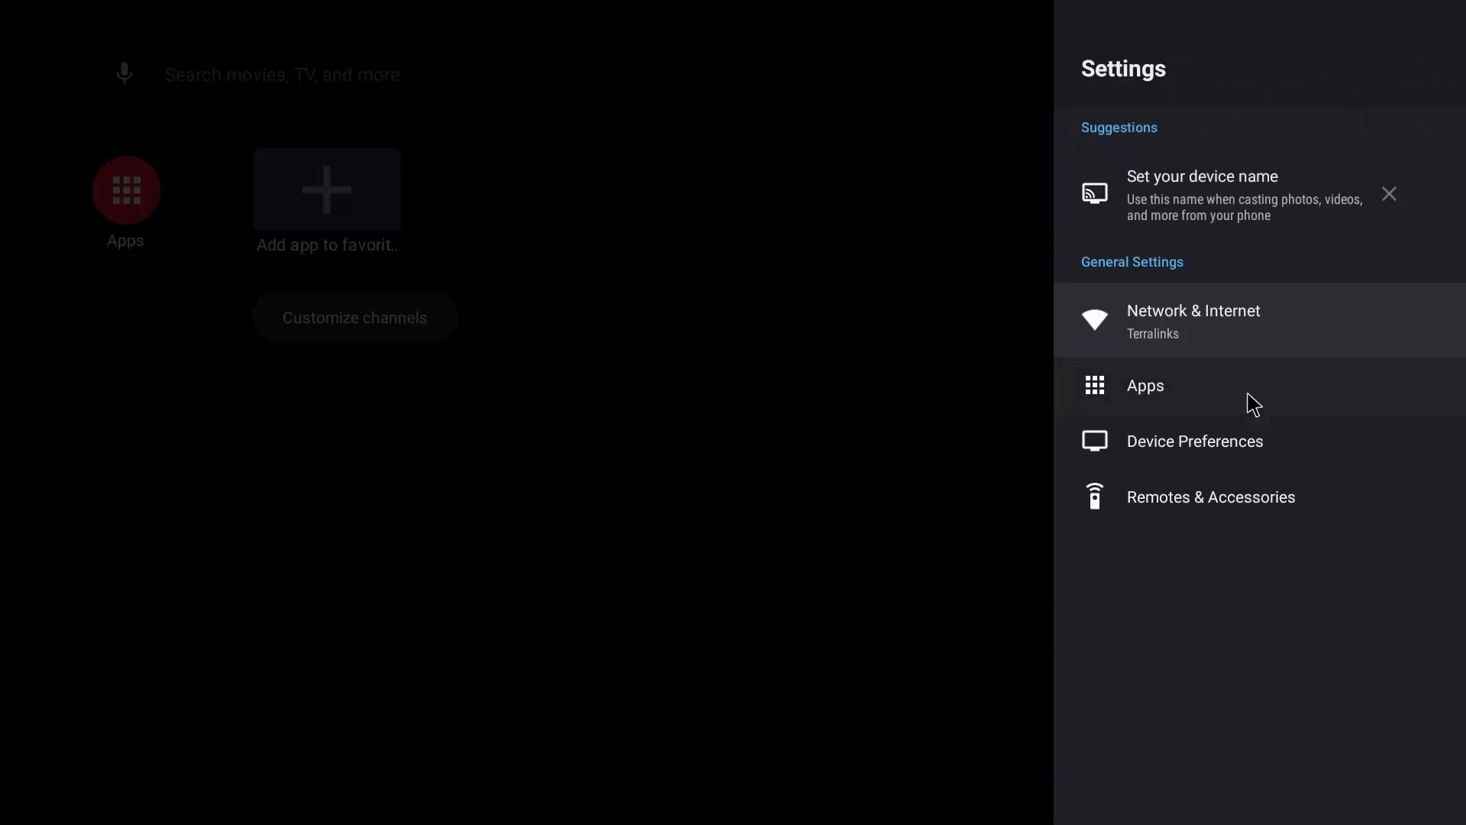
# - Unlock developer options by repeatedly tapping Build under Device Preferences > About
pyautogui.click(1253, 451)
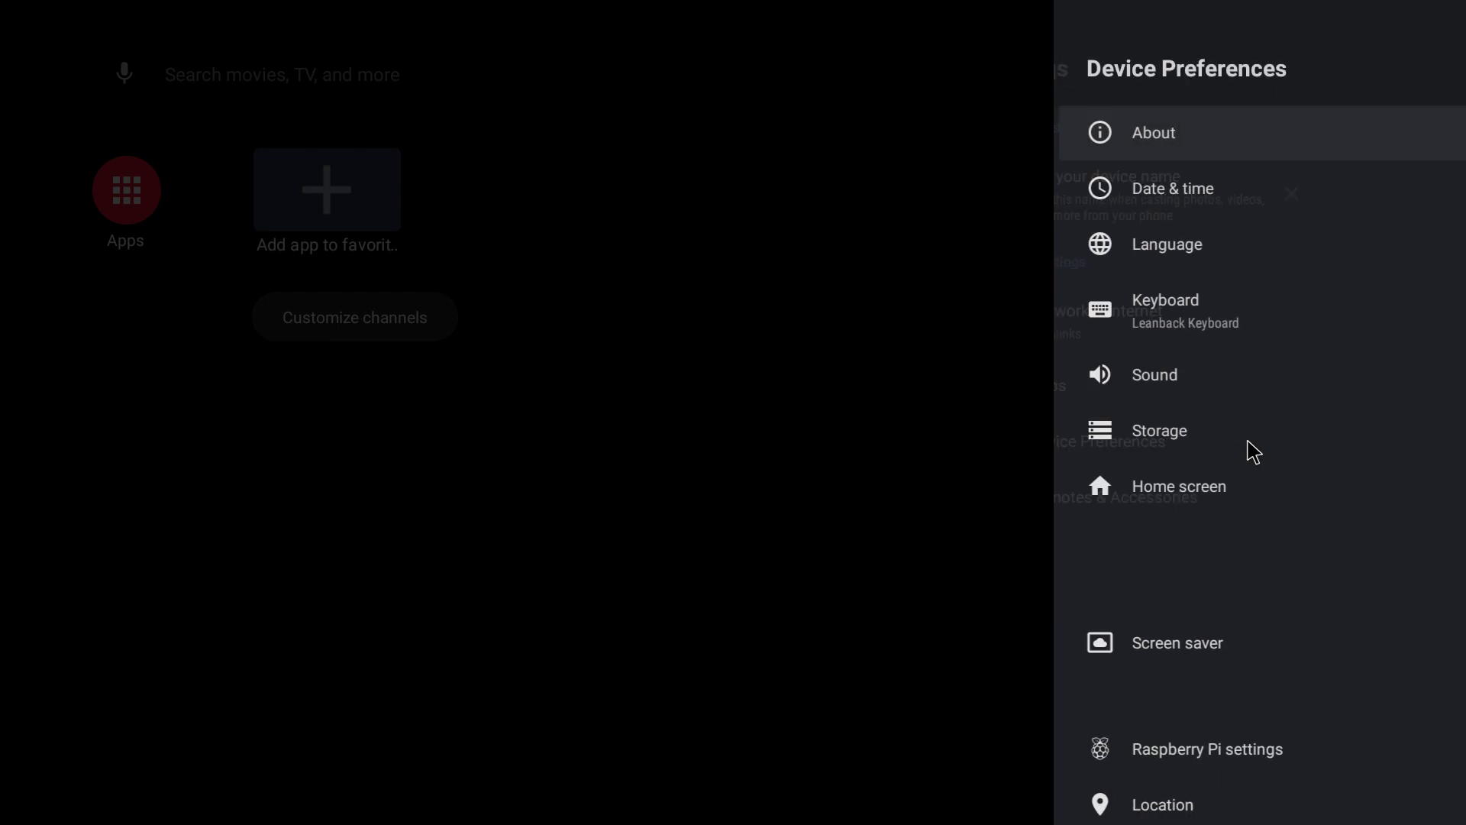
pyautogui.click(1250, 152)
pyautogui.scroll(-3, 1230, 519)
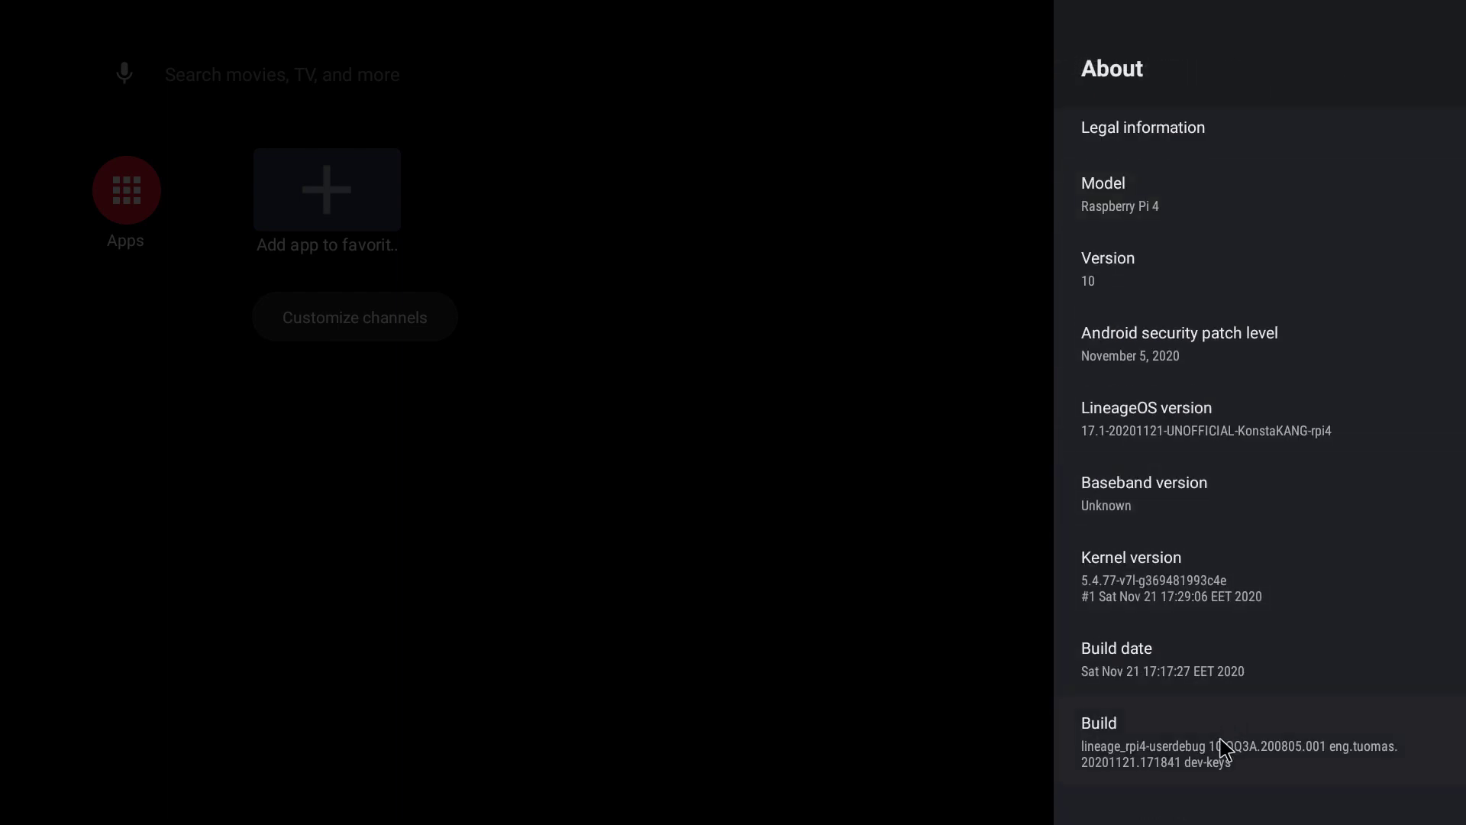
pyautogui.click(1224, 747)
pyautogui.click(1224, 747)
pyautogui.click(1224, 747)
pyautogui.click(1224, 747)
pyautogui.click(1224, 747)
pyautogui.click(1224, 746)
pyautogui.click(1224, 747)
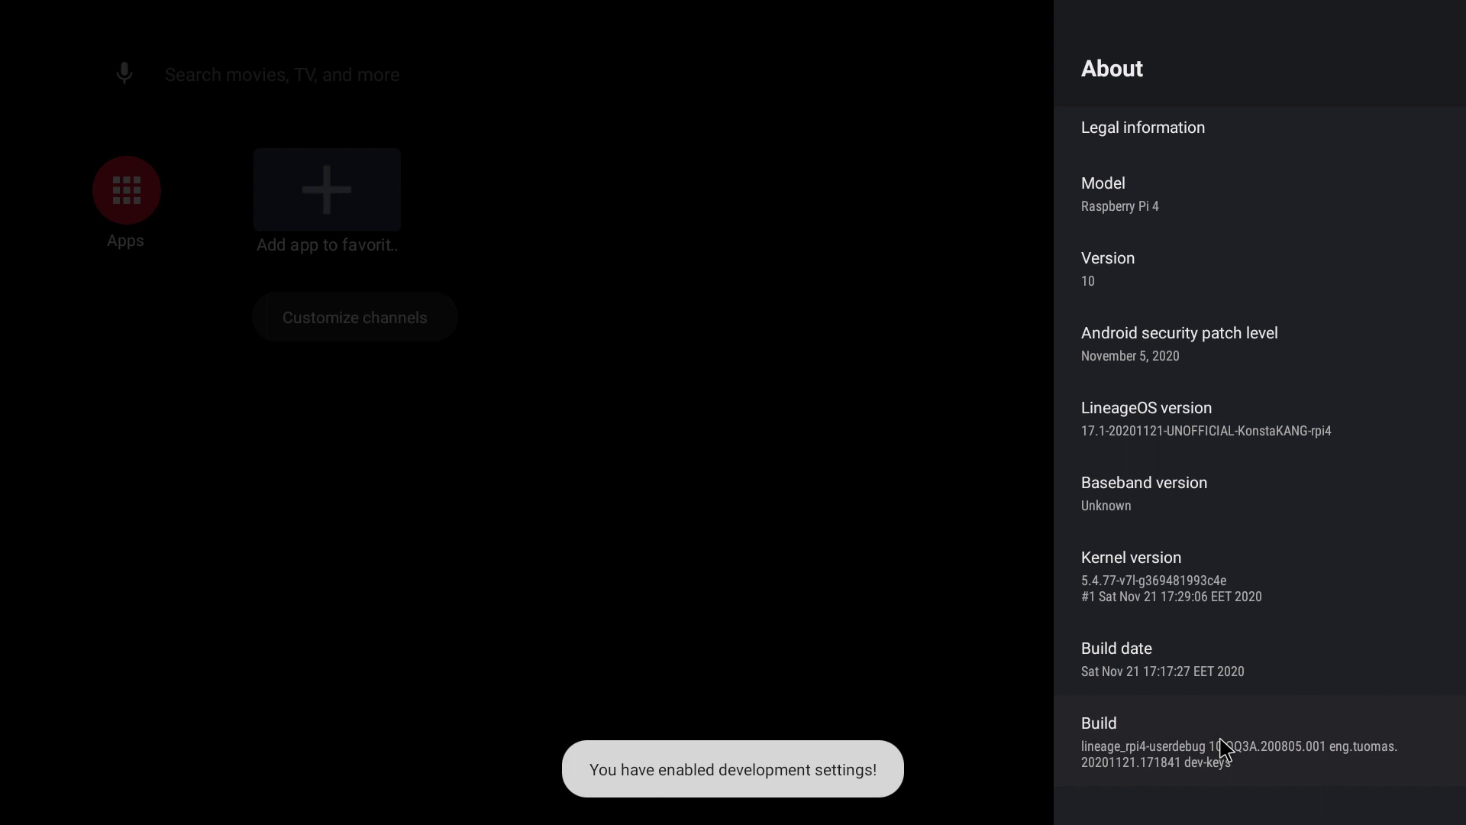
pyautogui.press('Escape')
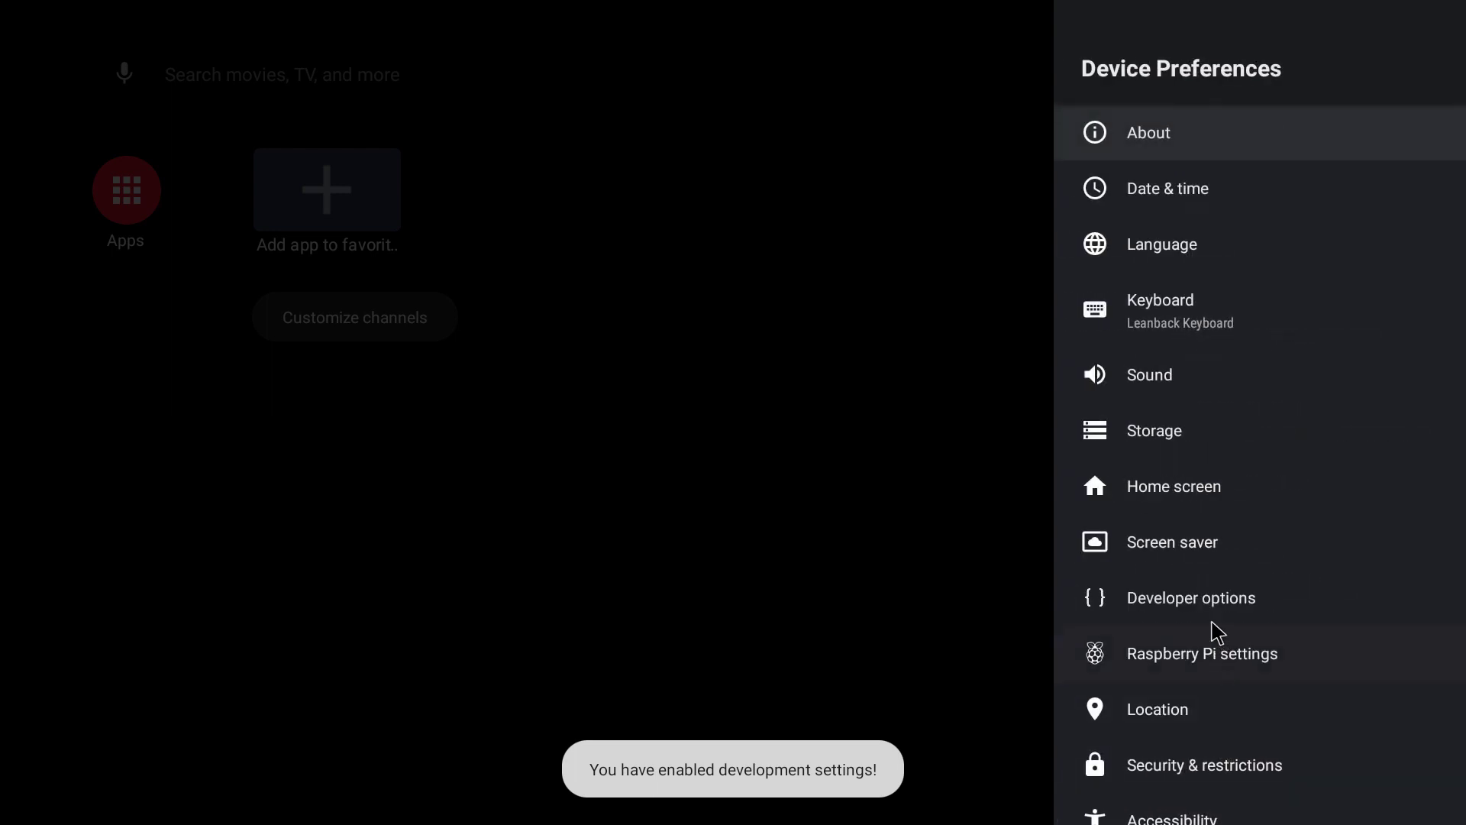
# - Turn on Advanced reboot in Developer options, then return to About
pyautogui.click(1217, 603)
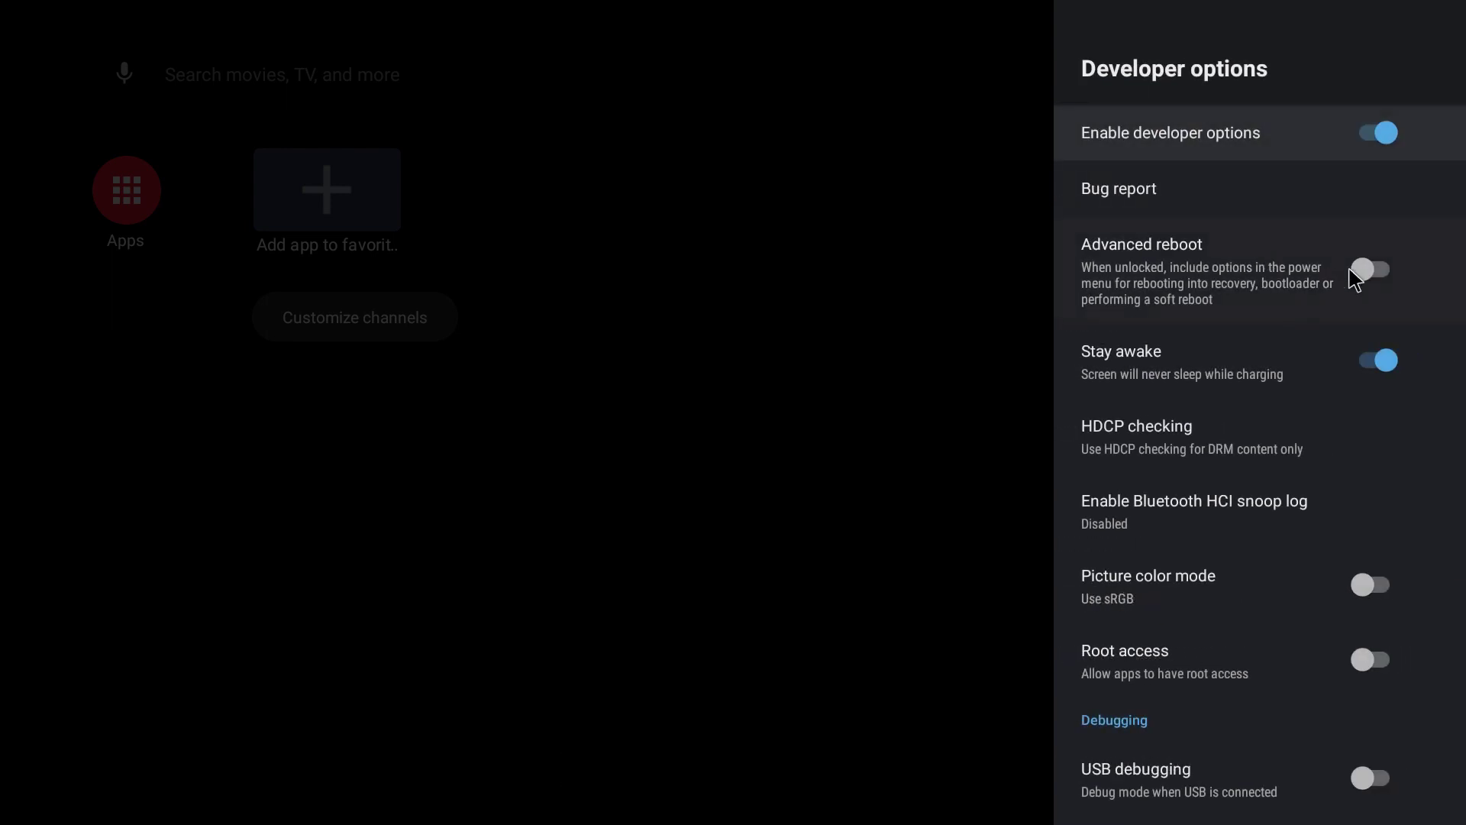
pyautogui.click(1374, 272)
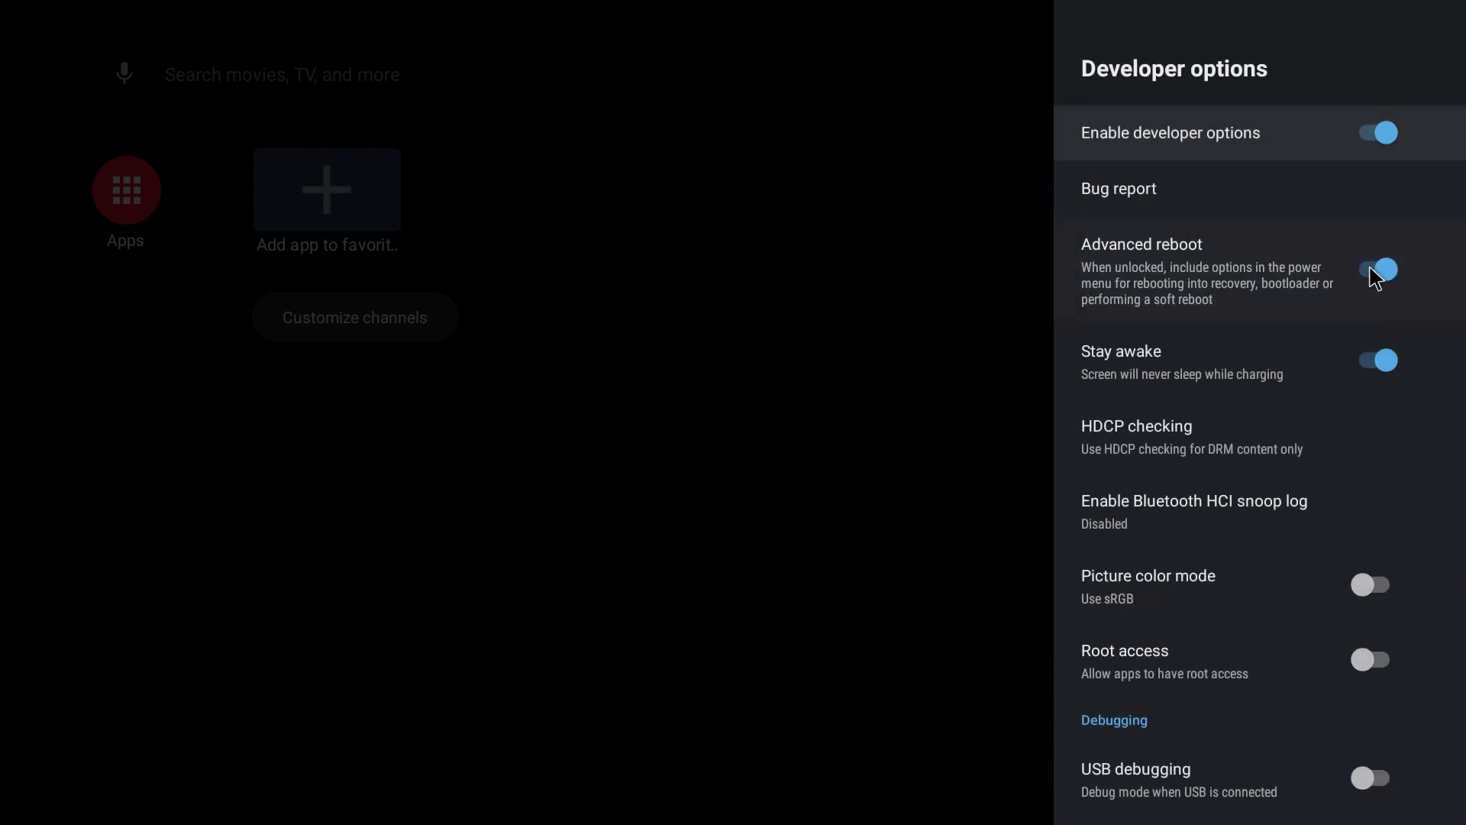
pyautogui.press('Escape')
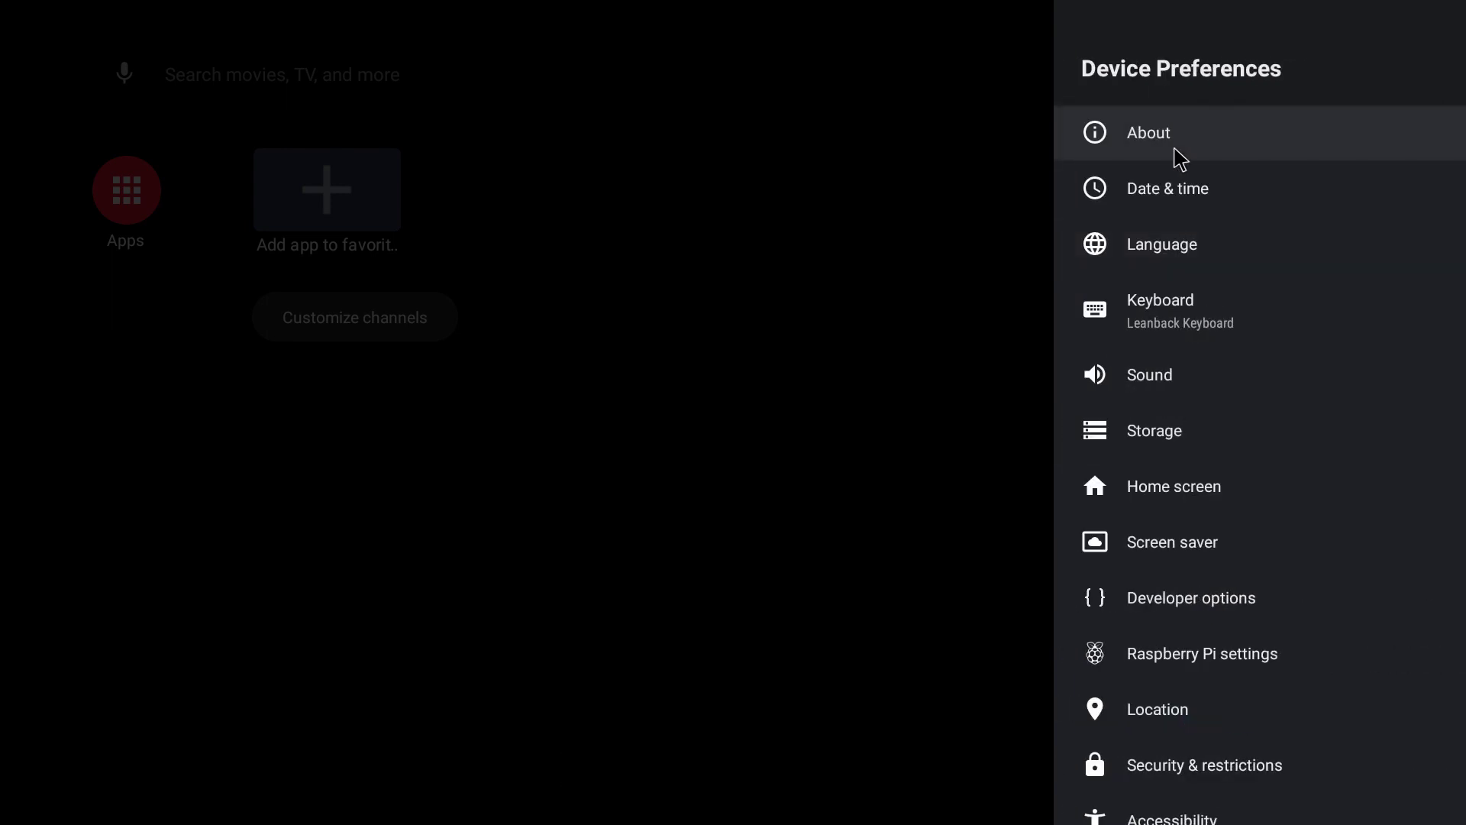
pyautogui.click(1176, 152)
# - Restart the device into Recovery from the restart menu
pyautogui.click(1179, 231)
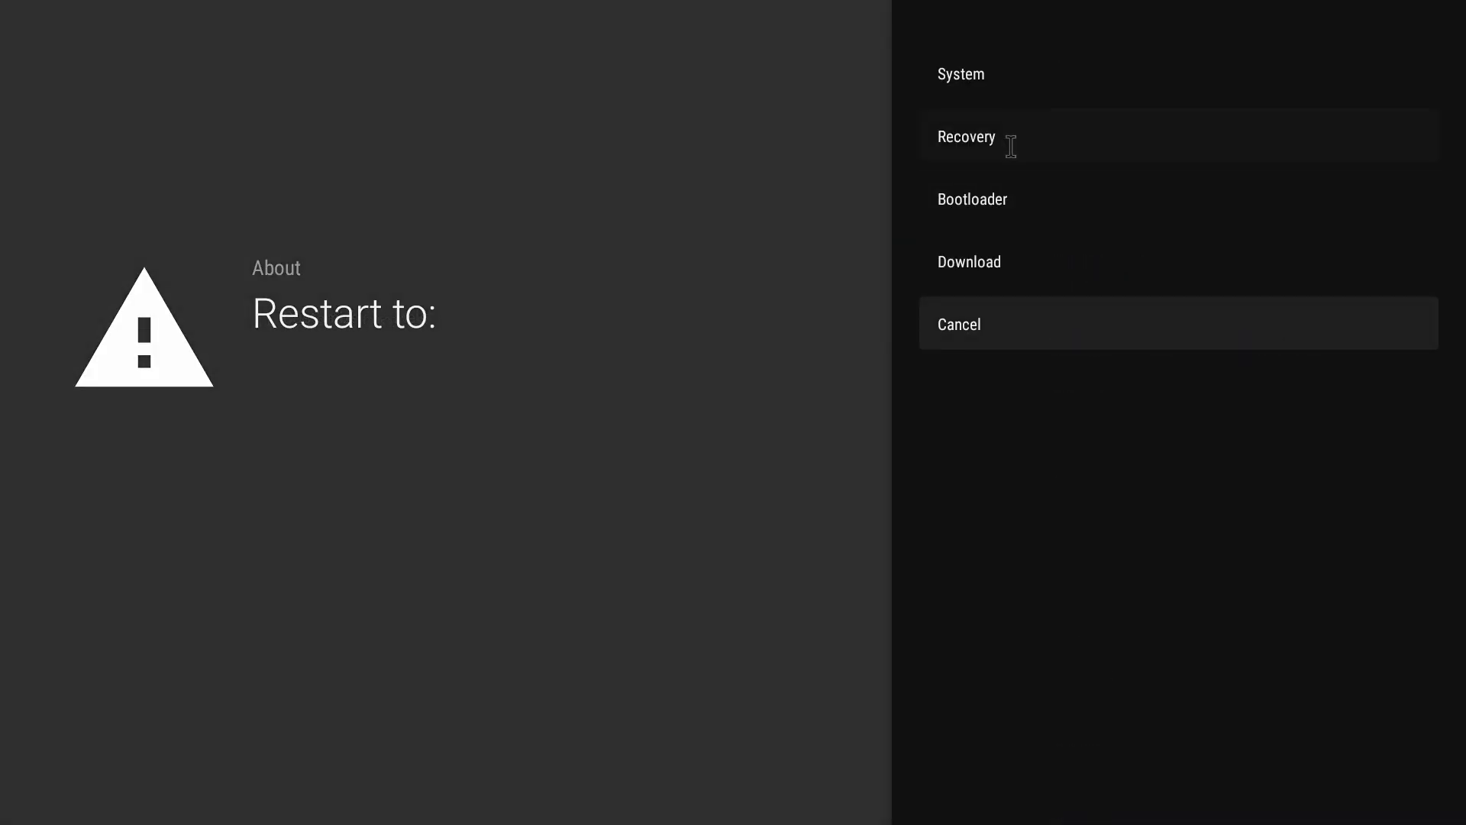
pyautogui.press('Up')
pyautogui.press('Up')
pyautogui.press('Up')
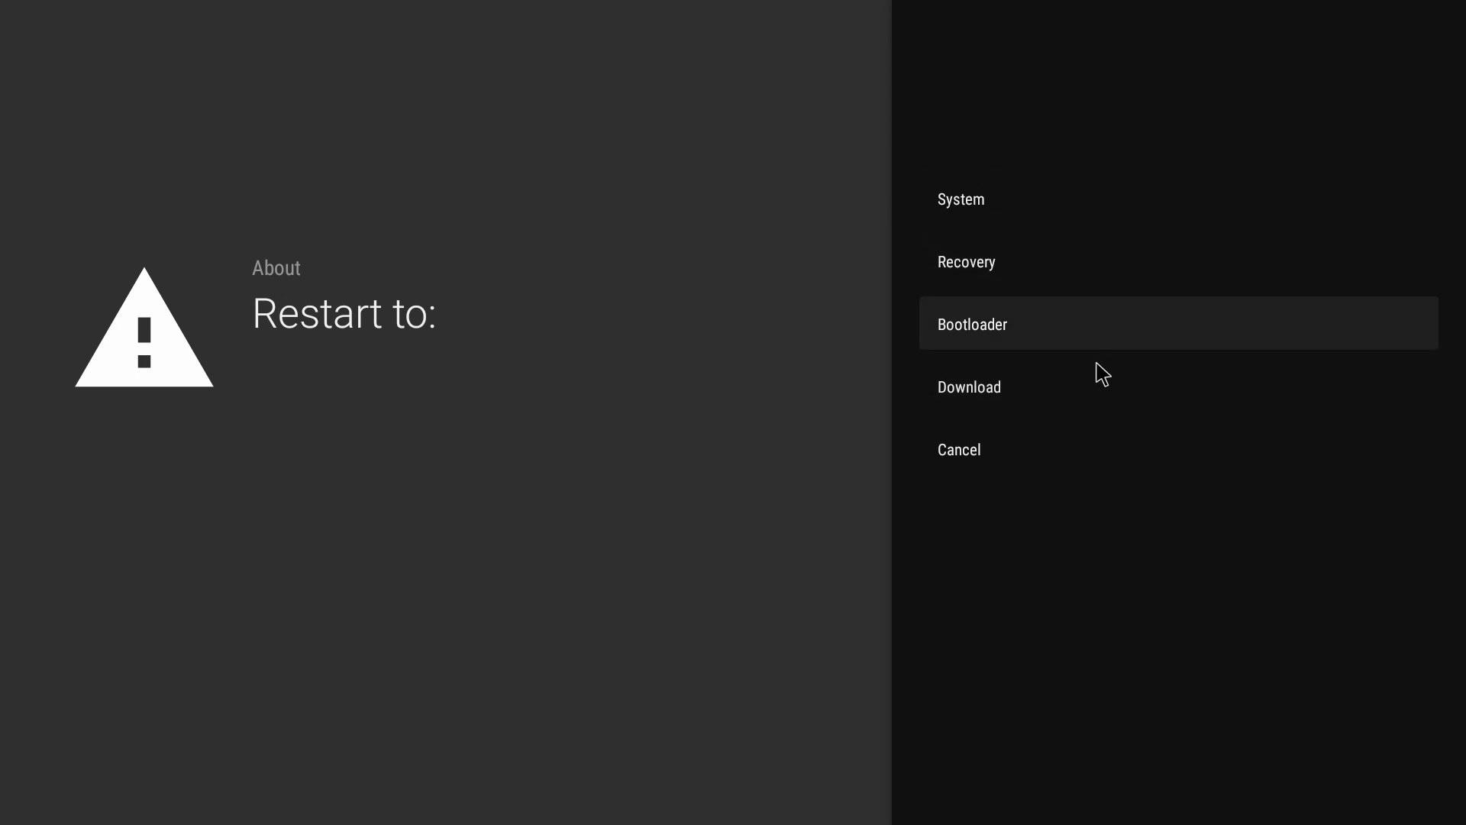
pyautogui.press('Return')
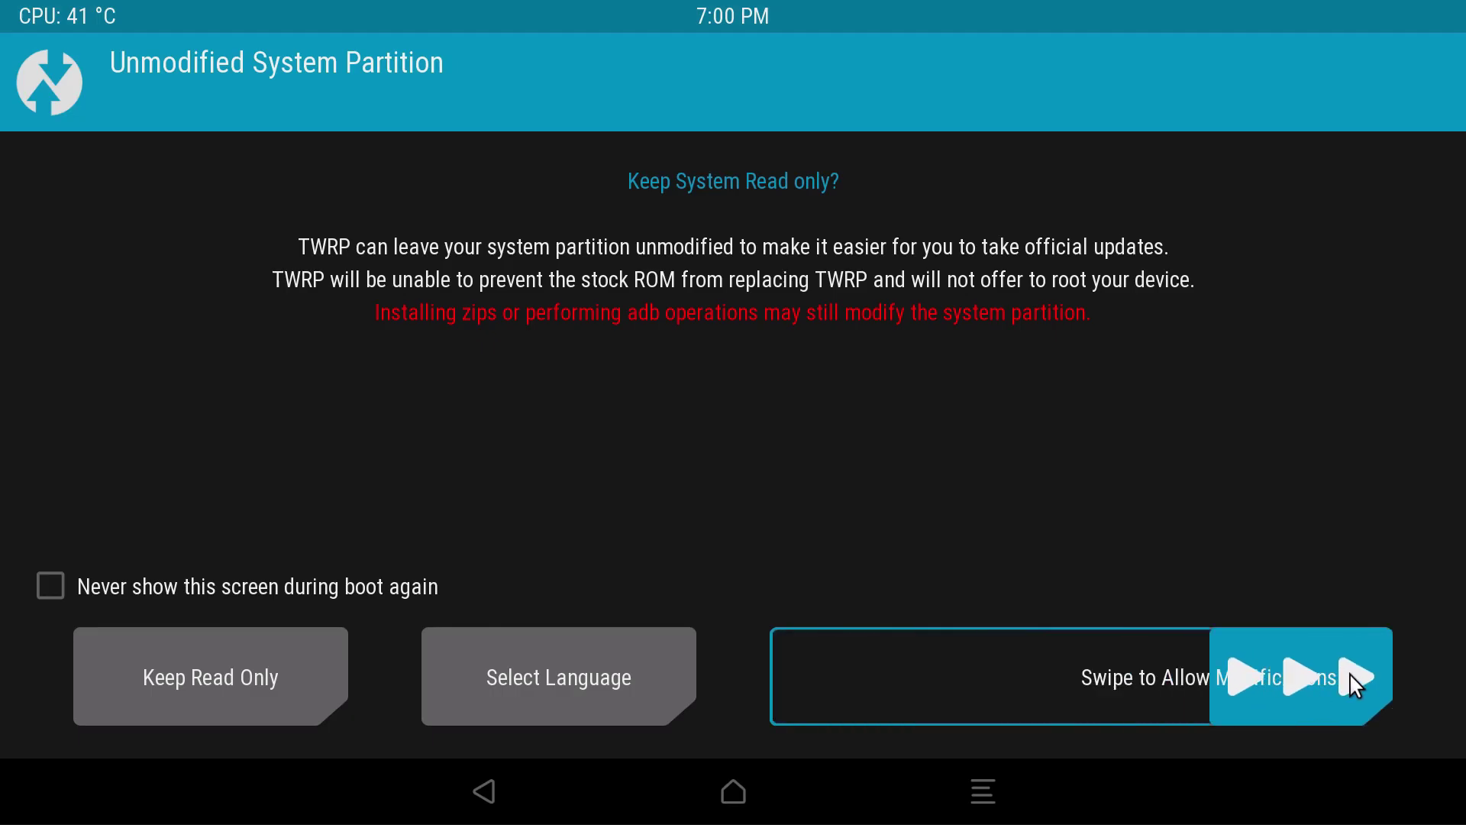
# - In TWRP Install, select the 7450 MB USB drive as storage to browse for the zip
pyautogui.click(451, 225)
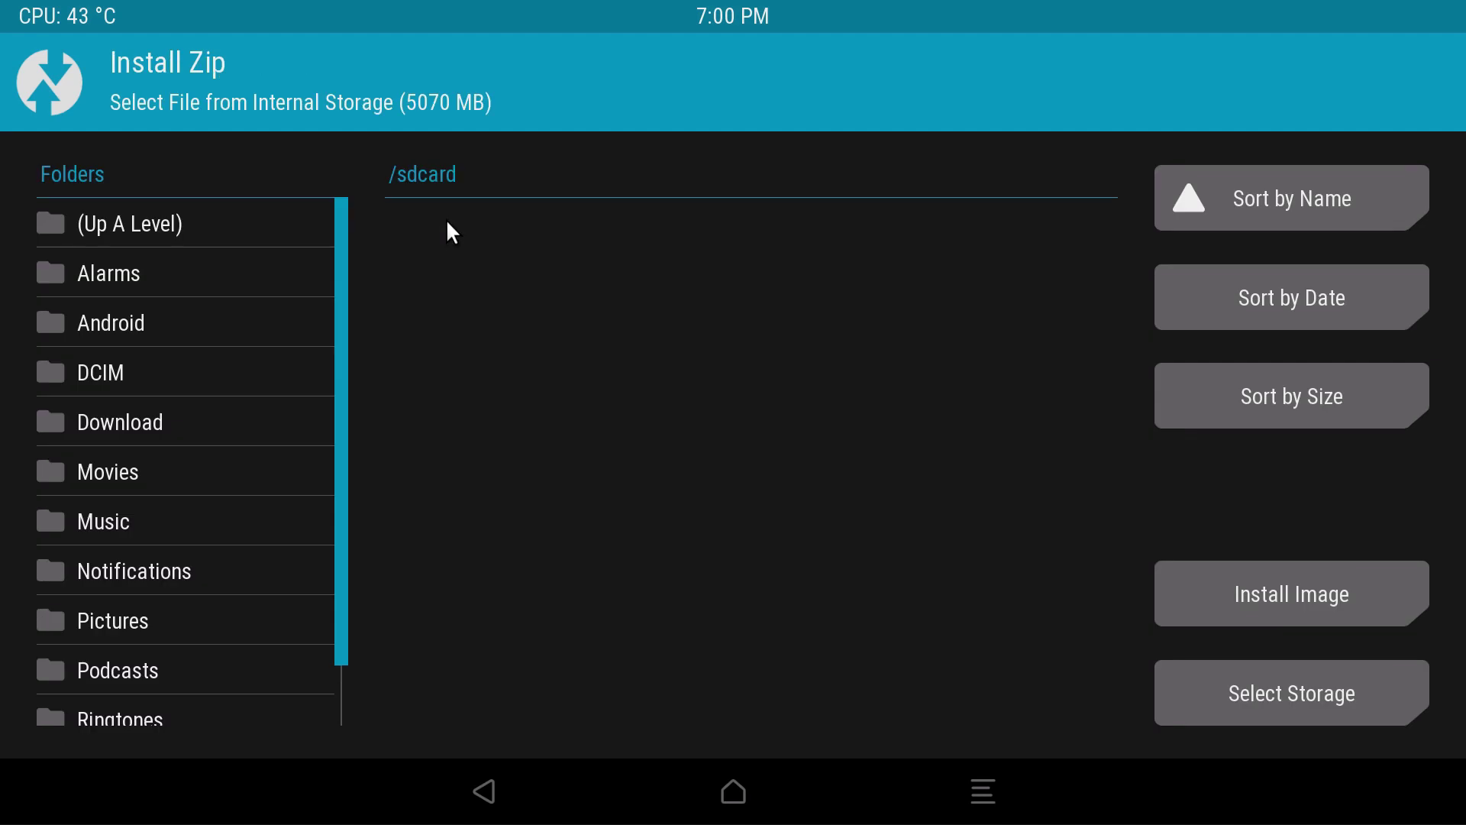
pyautogui.click(1288, 709)
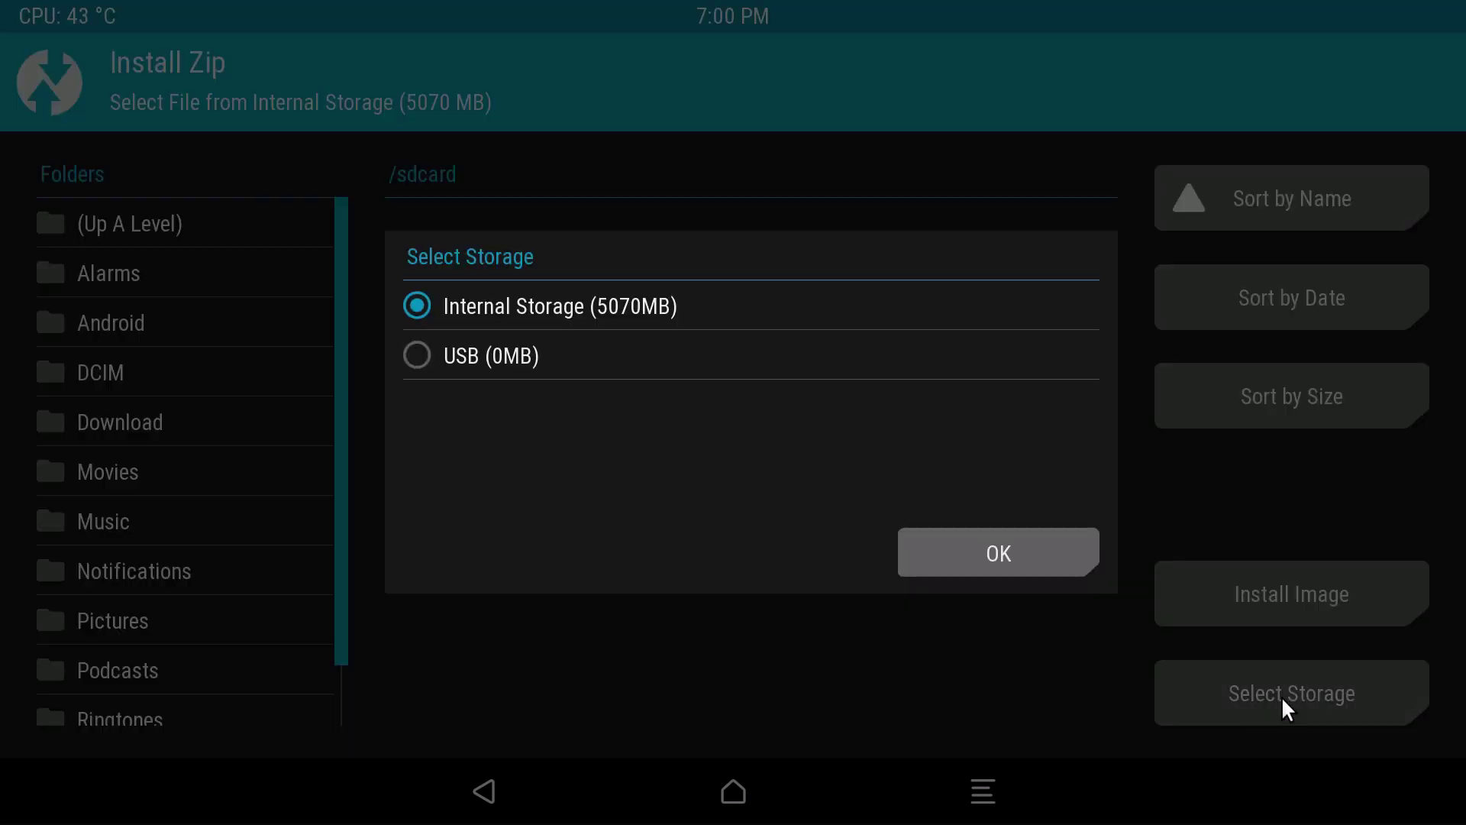
pyautogui.click(442, 357)
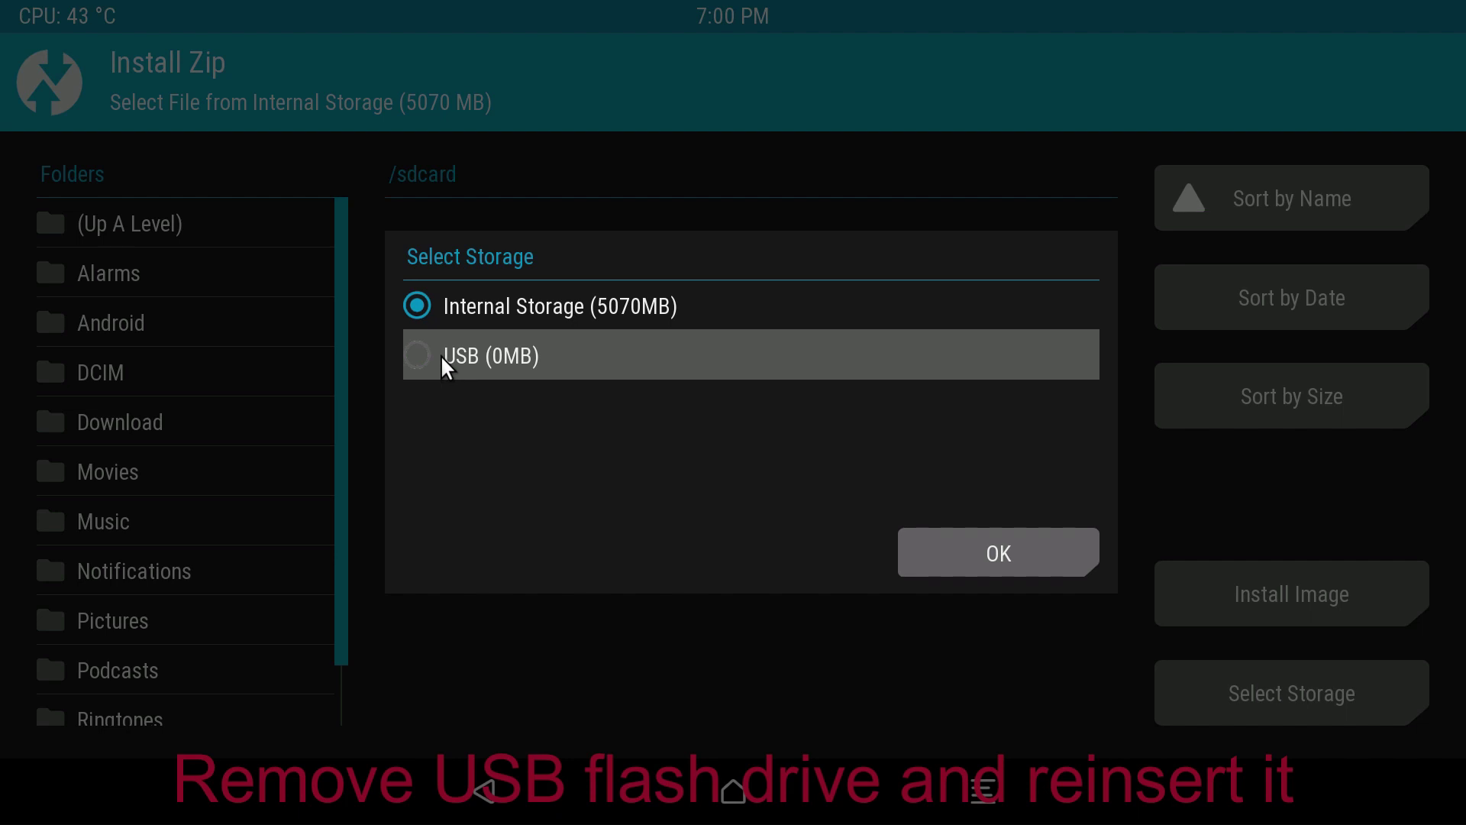
pyautogui.click(442, 354)
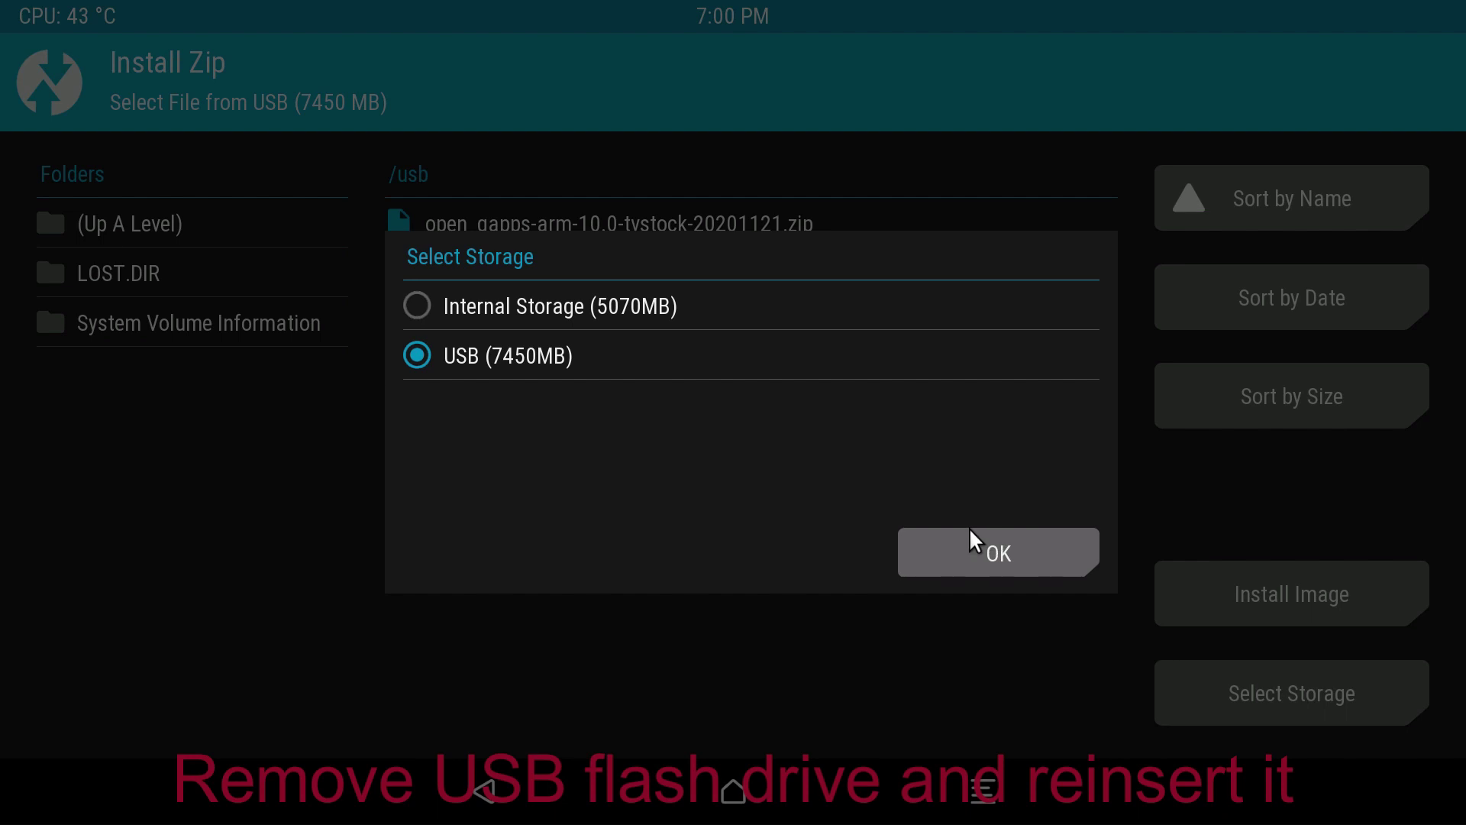
pyautogui.click(956, 575)
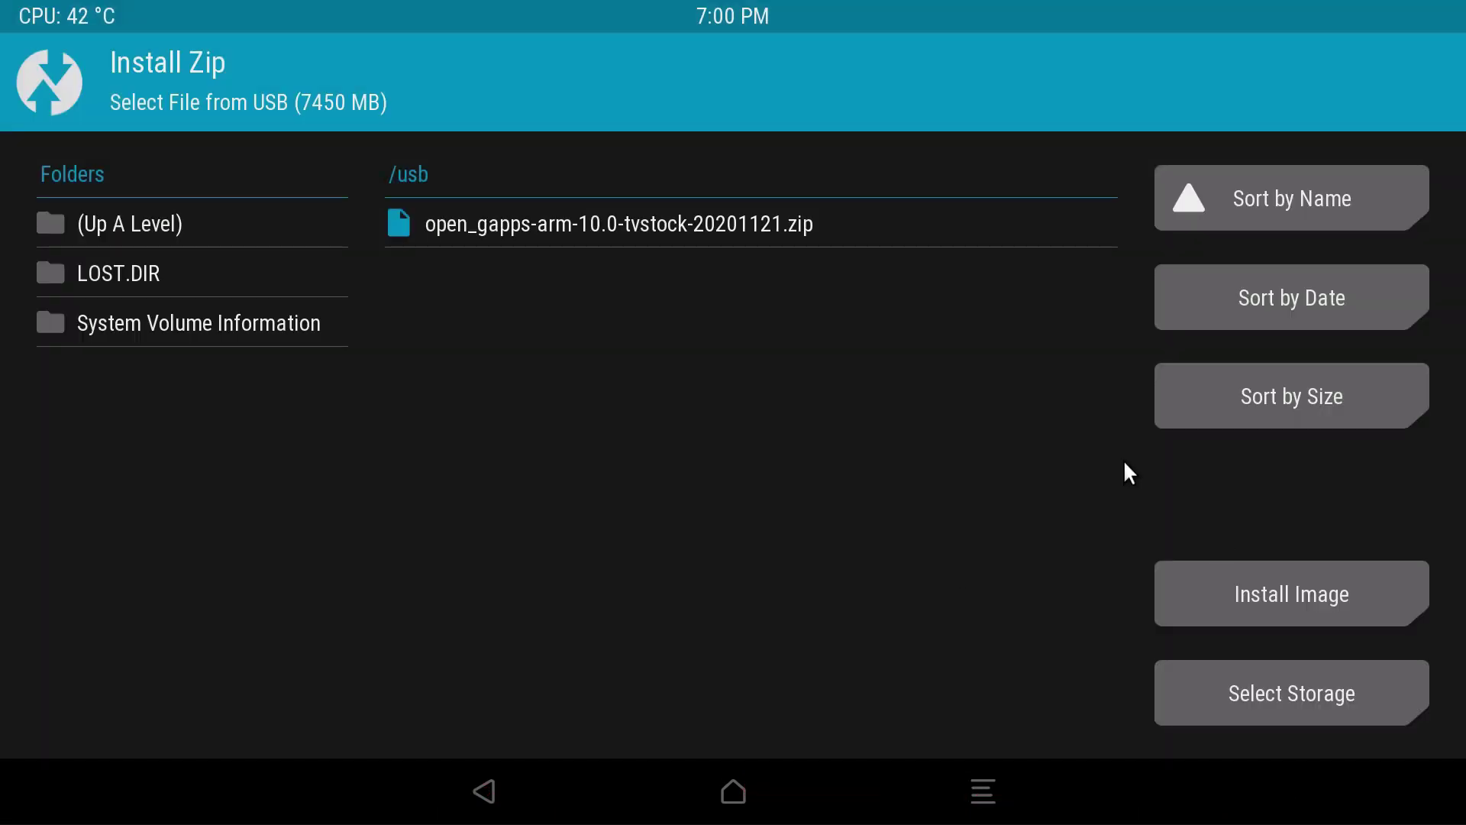
# - Flash open_gapps-arm-10.0-tvstock-20201121.zip, wipe Dalvik cache, and reboot into Android TV
pyautogui.click(824, 221)
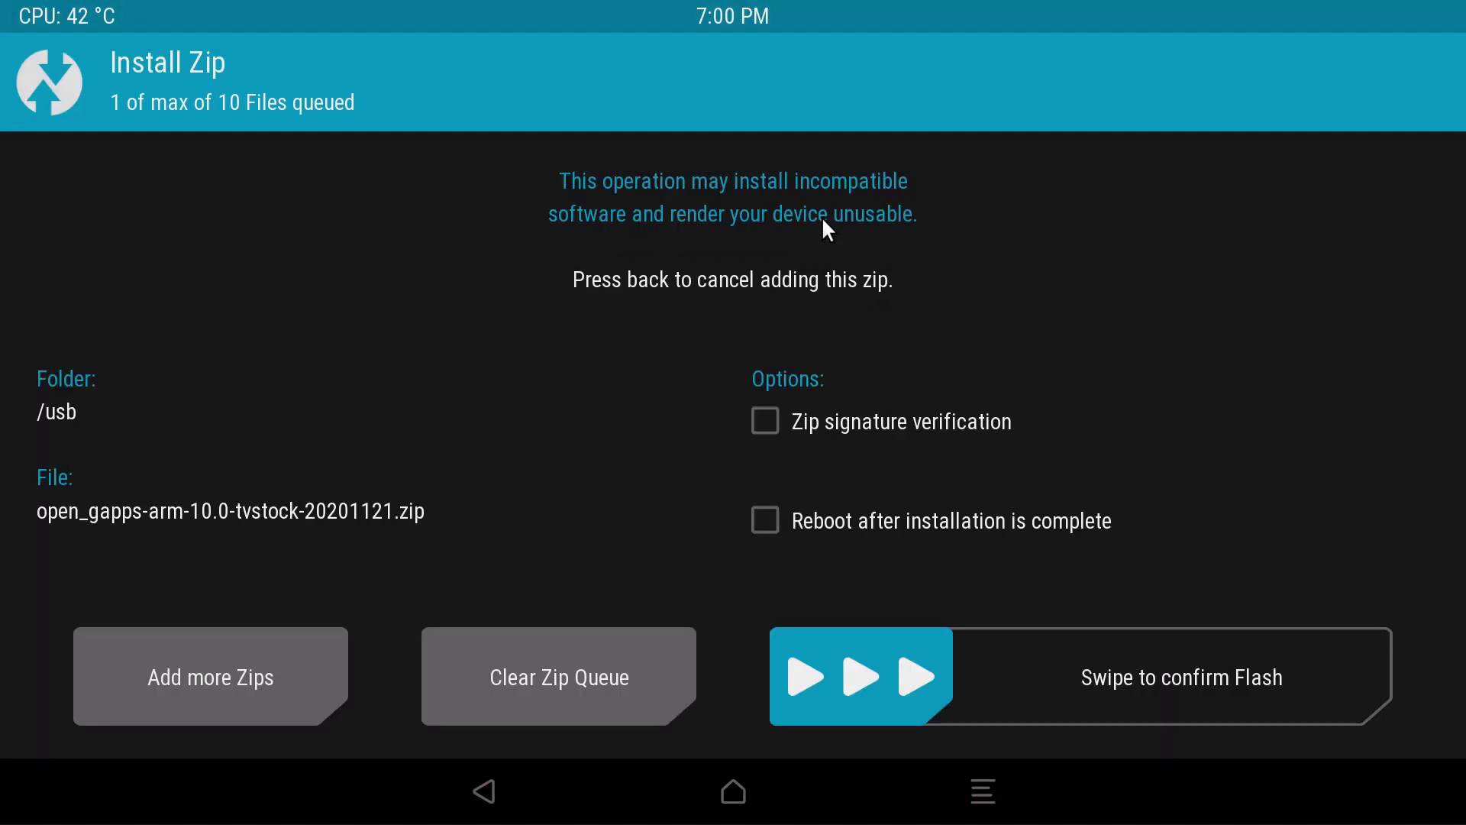
pyautogui.moveTo(860, 667); pyautogui.dragTo(1354, 676)
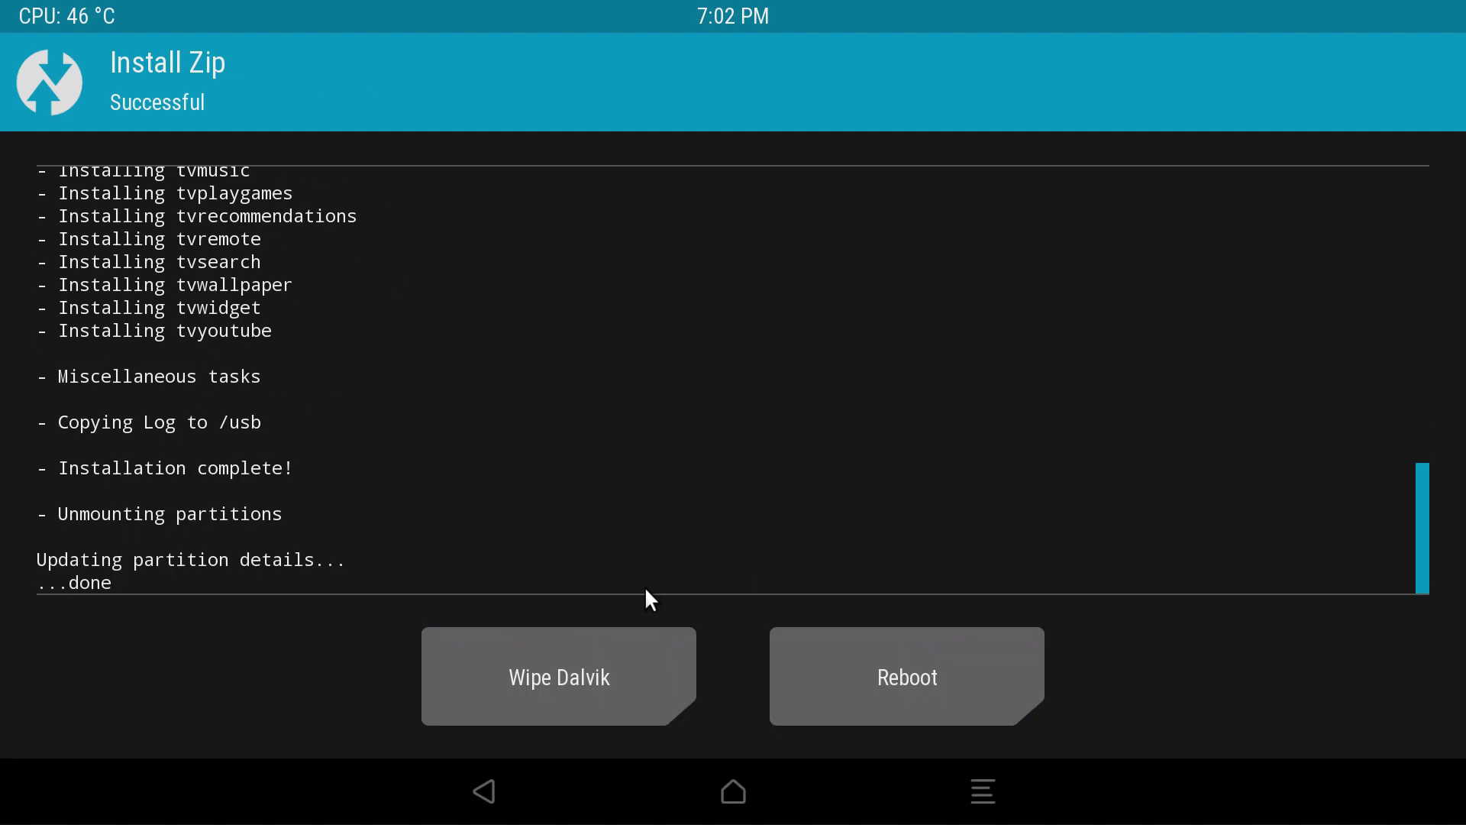
pyautogui.click(554, 716)
pyautogui.moveTo(583, 695); pyautogui.dragTo(1028, 669)
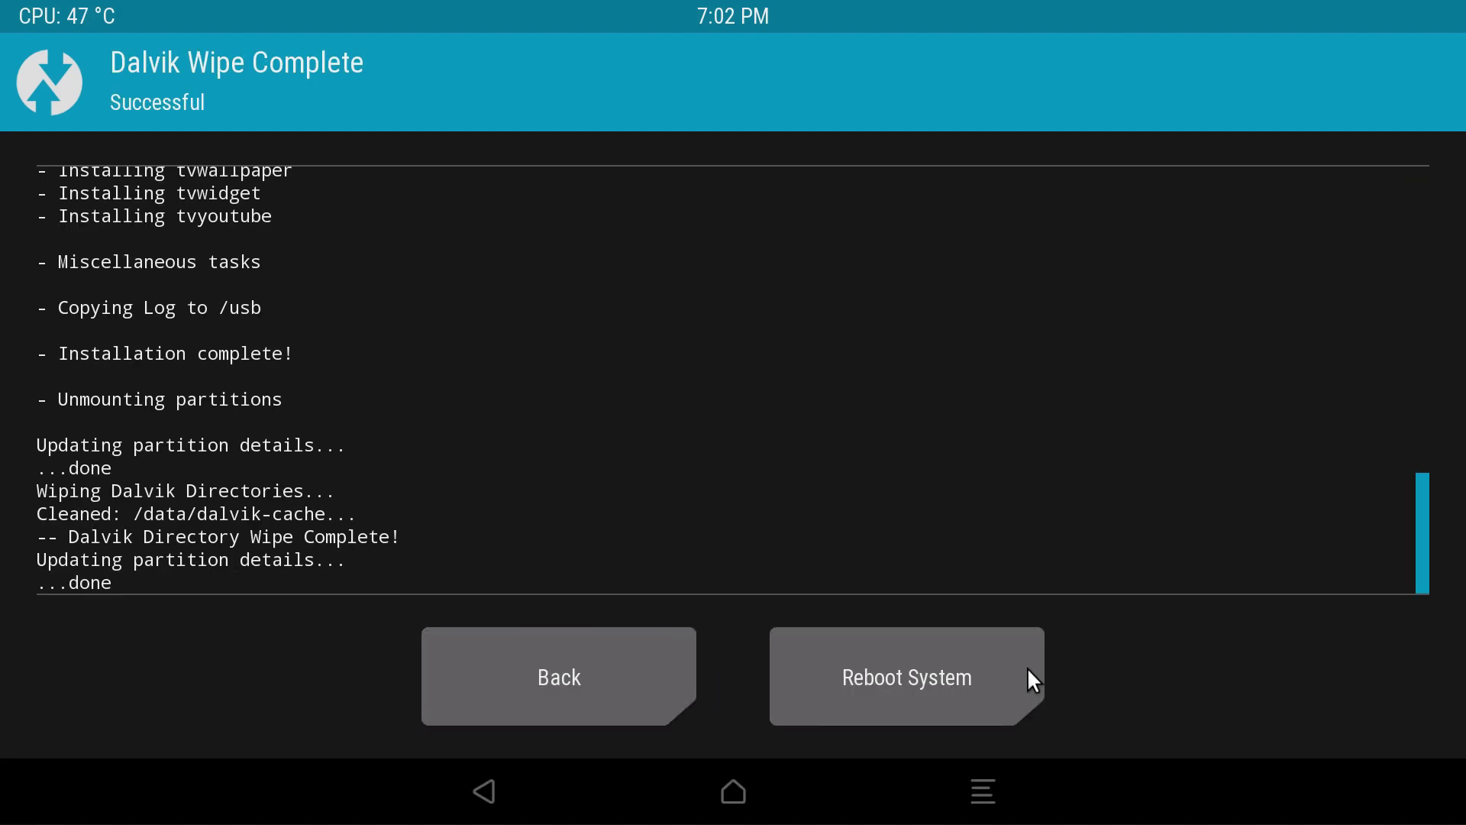
pyautogui.click(1028, 669)
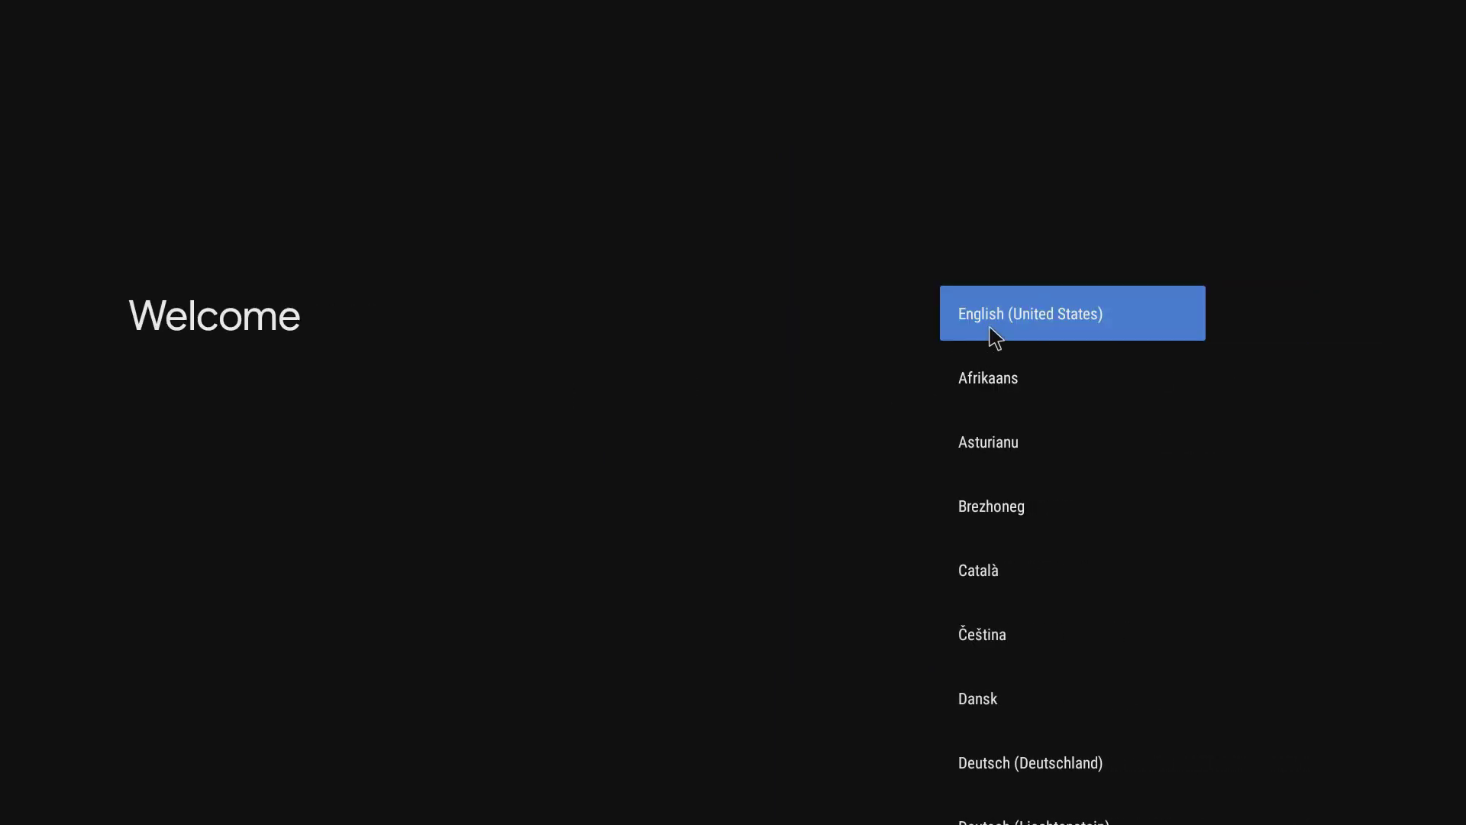
# - Choose English (United States) as the language and skip setting up with an Android phone
pyautogui.click(994, 336)
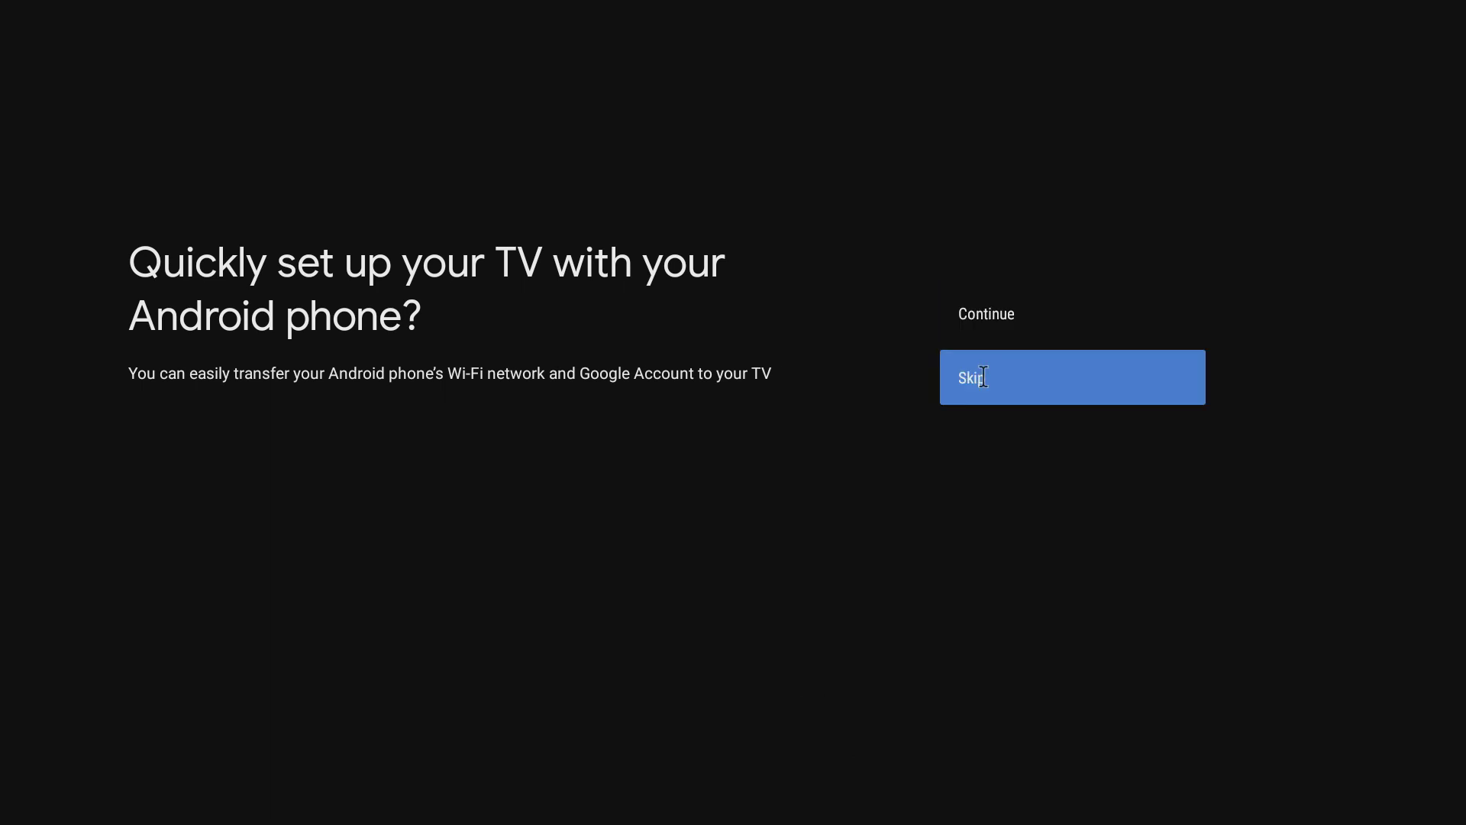
pyautogui.click(983, 376)
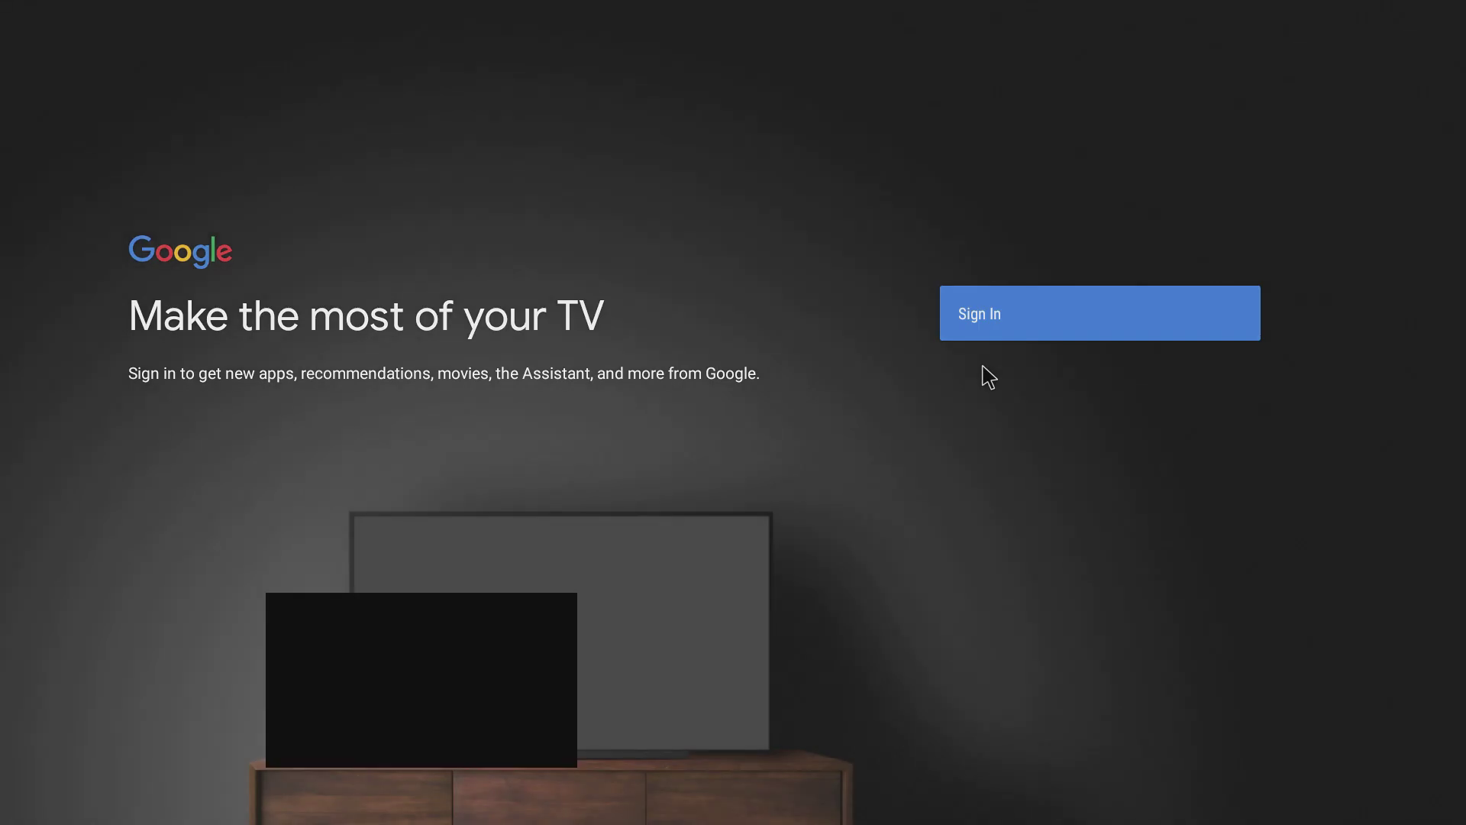
# - Sign in to the Google account with the remote, entering the account e-mail and password
pyautogui.click(997, 307)
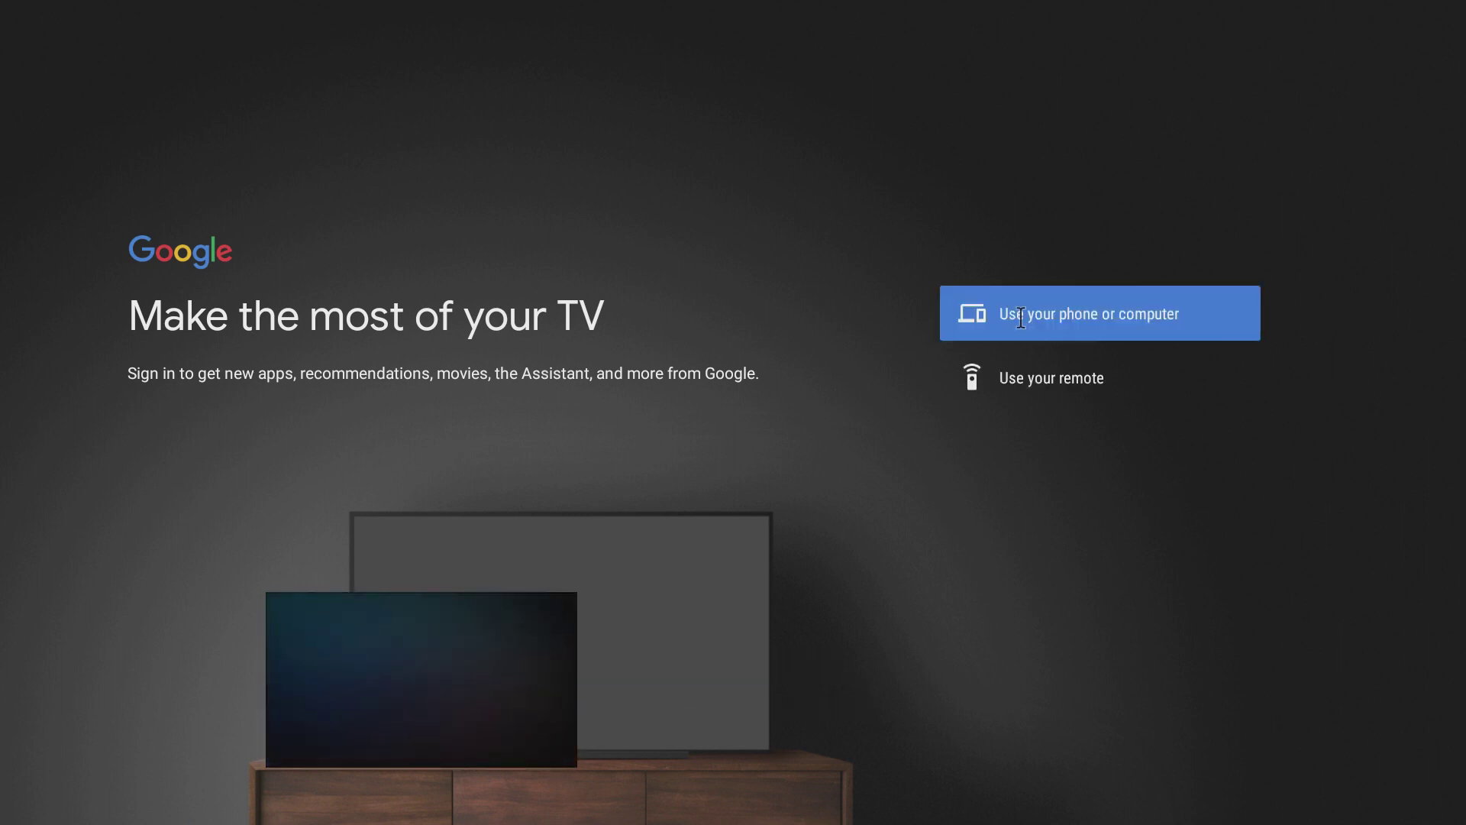
pyautogui.press('Down')
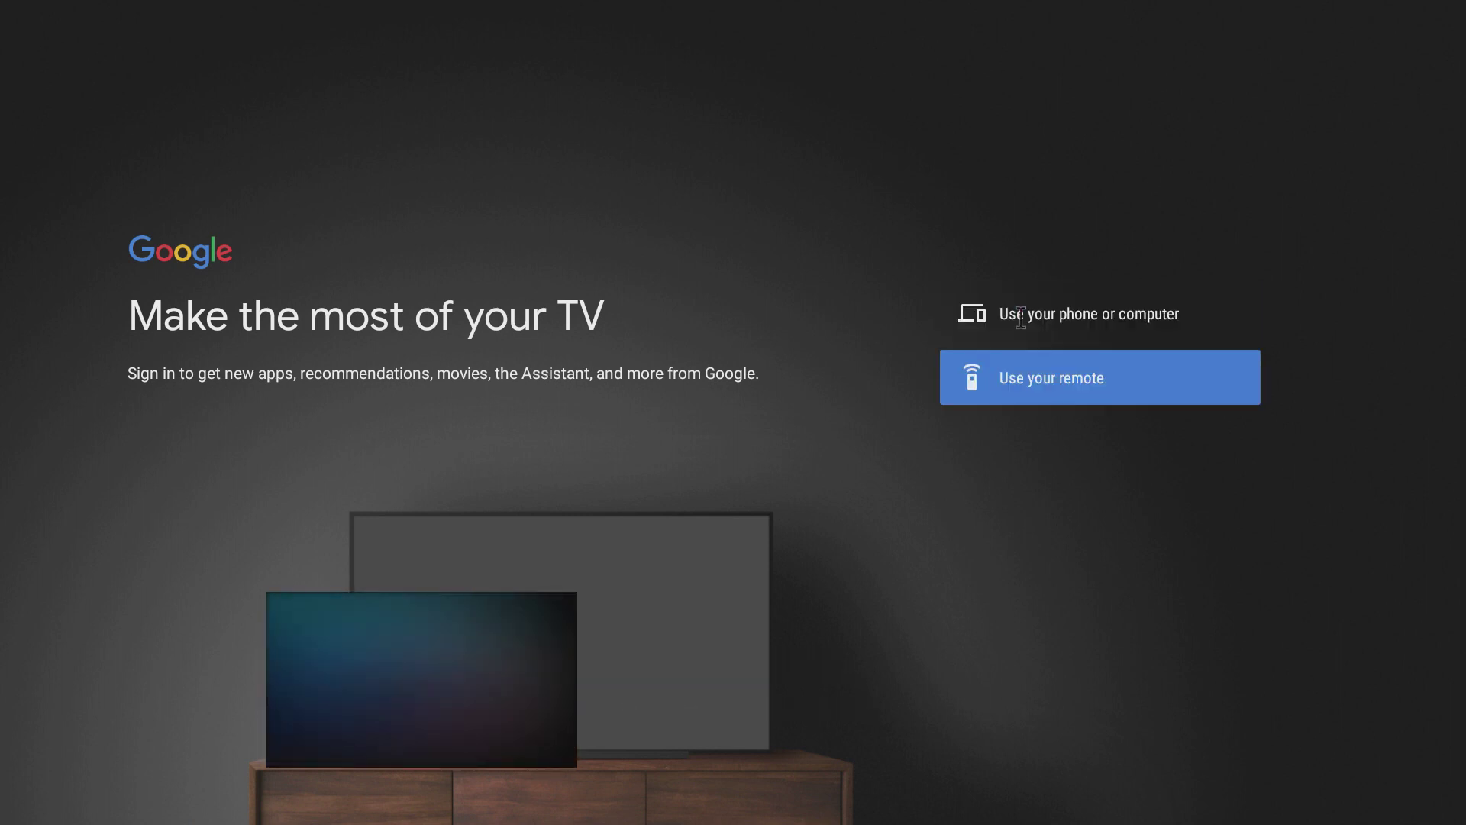
pyautogui.press('Return')
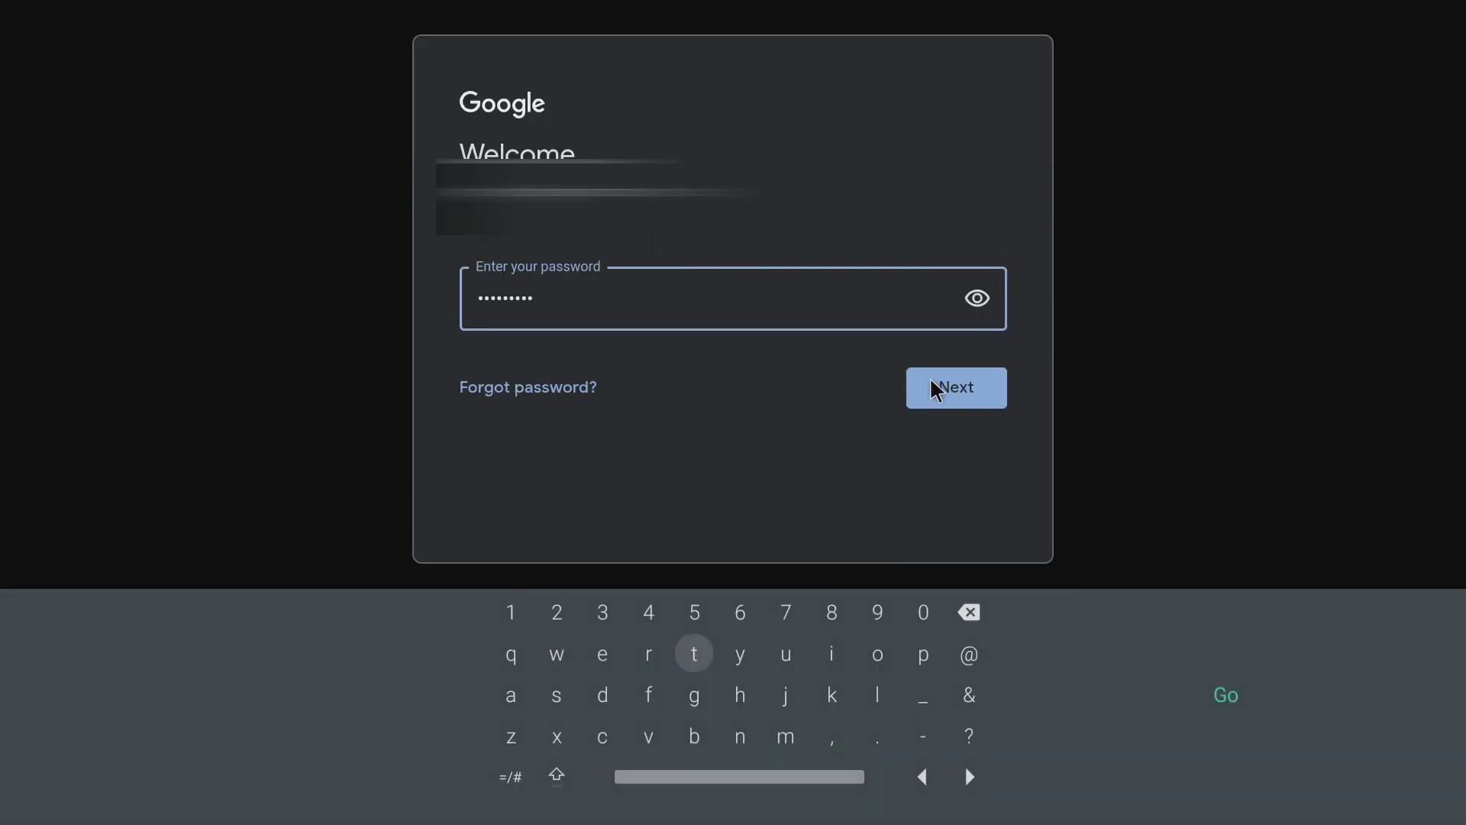
pyautogui.click(936, 386)
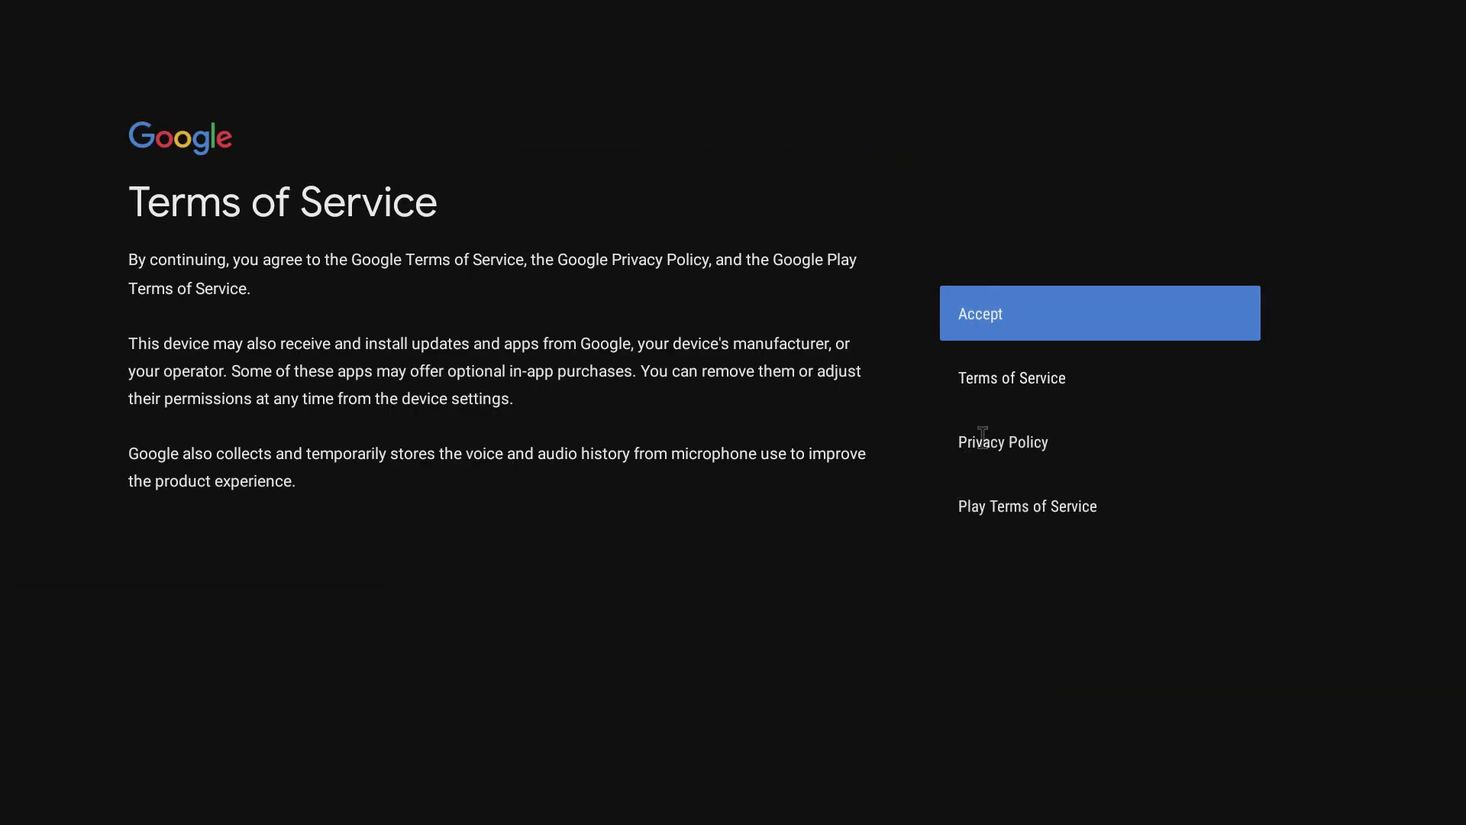
# - Accept Google's terms, decline location, diagnostics and Assistant prompts, and finish the feature tour
pyautogui.click(1029, 330)
pyautogui.click(1035, 339)
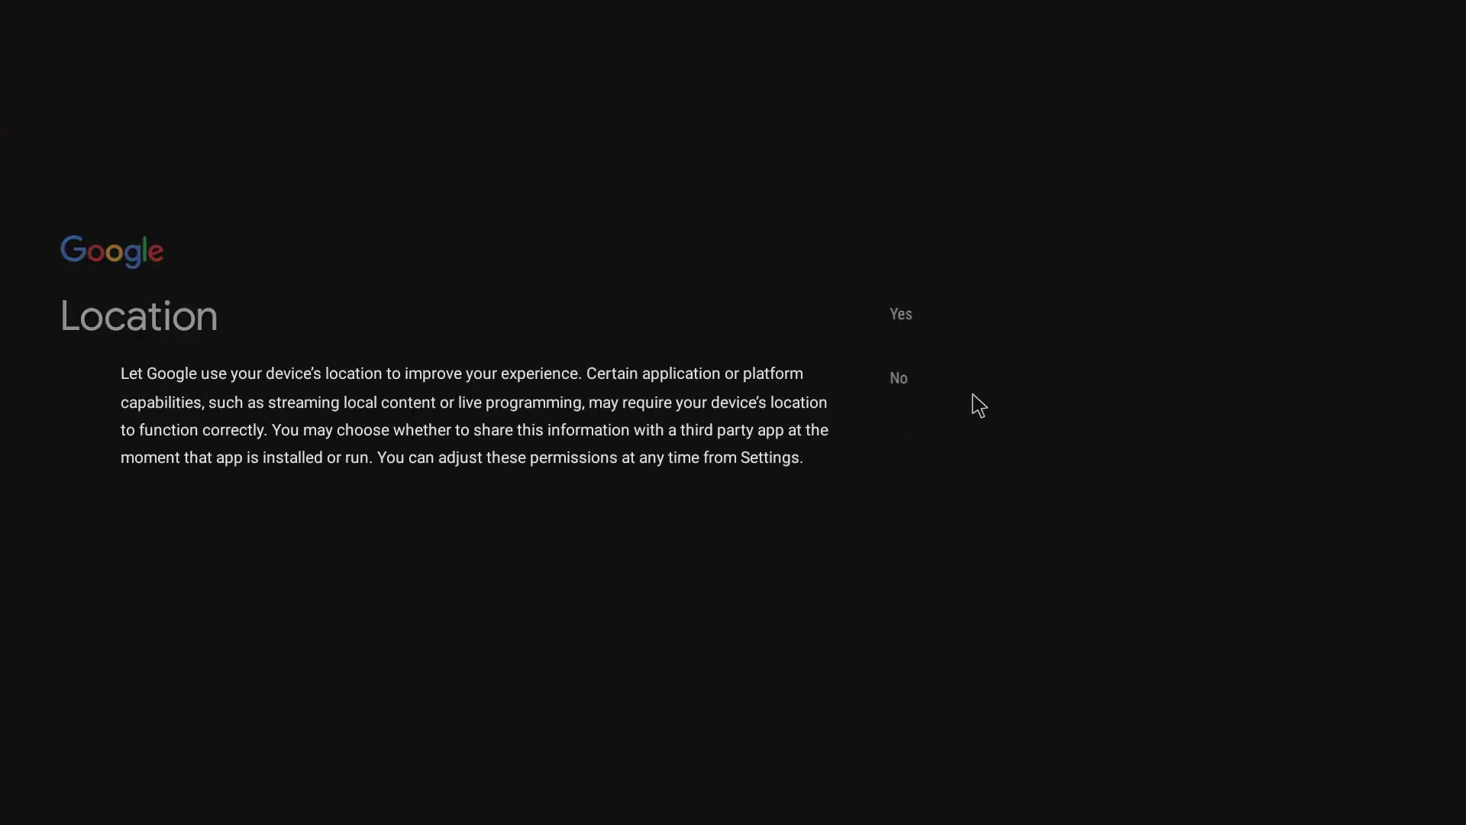
pyautogui.click(967, 380)
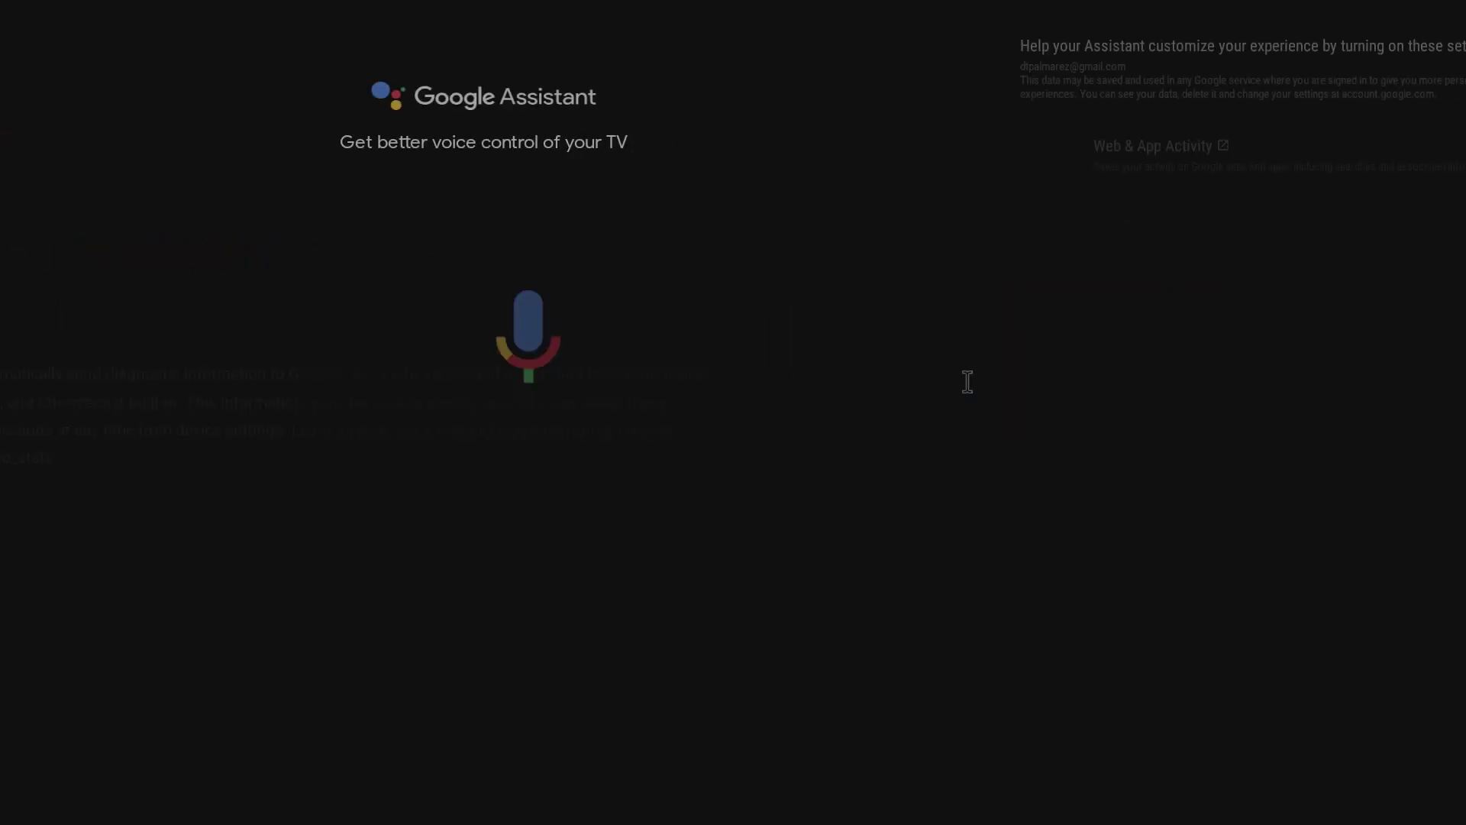
pyautogui.click(967, 380)
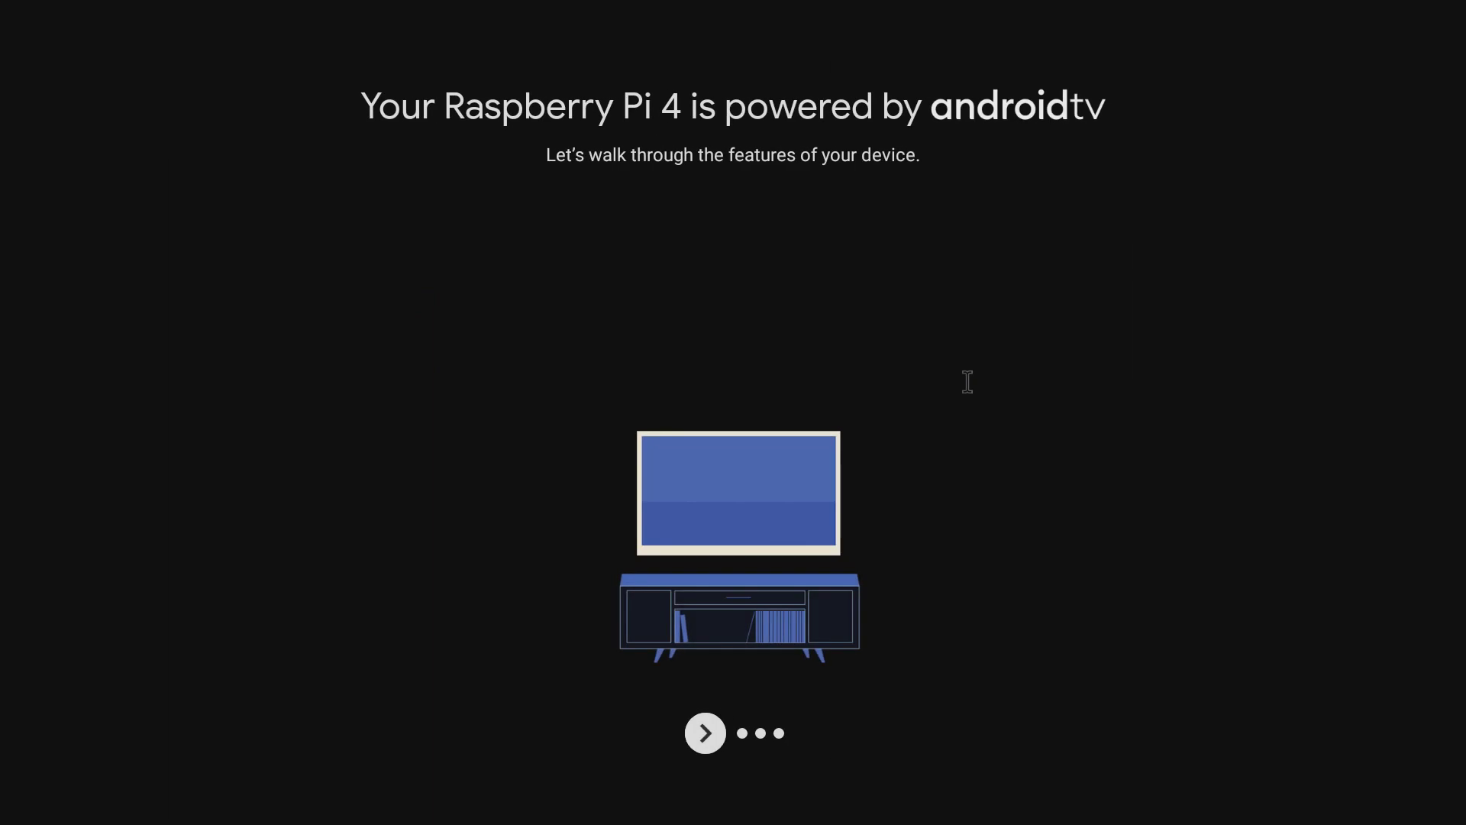
pyautogui.click(967, 380)
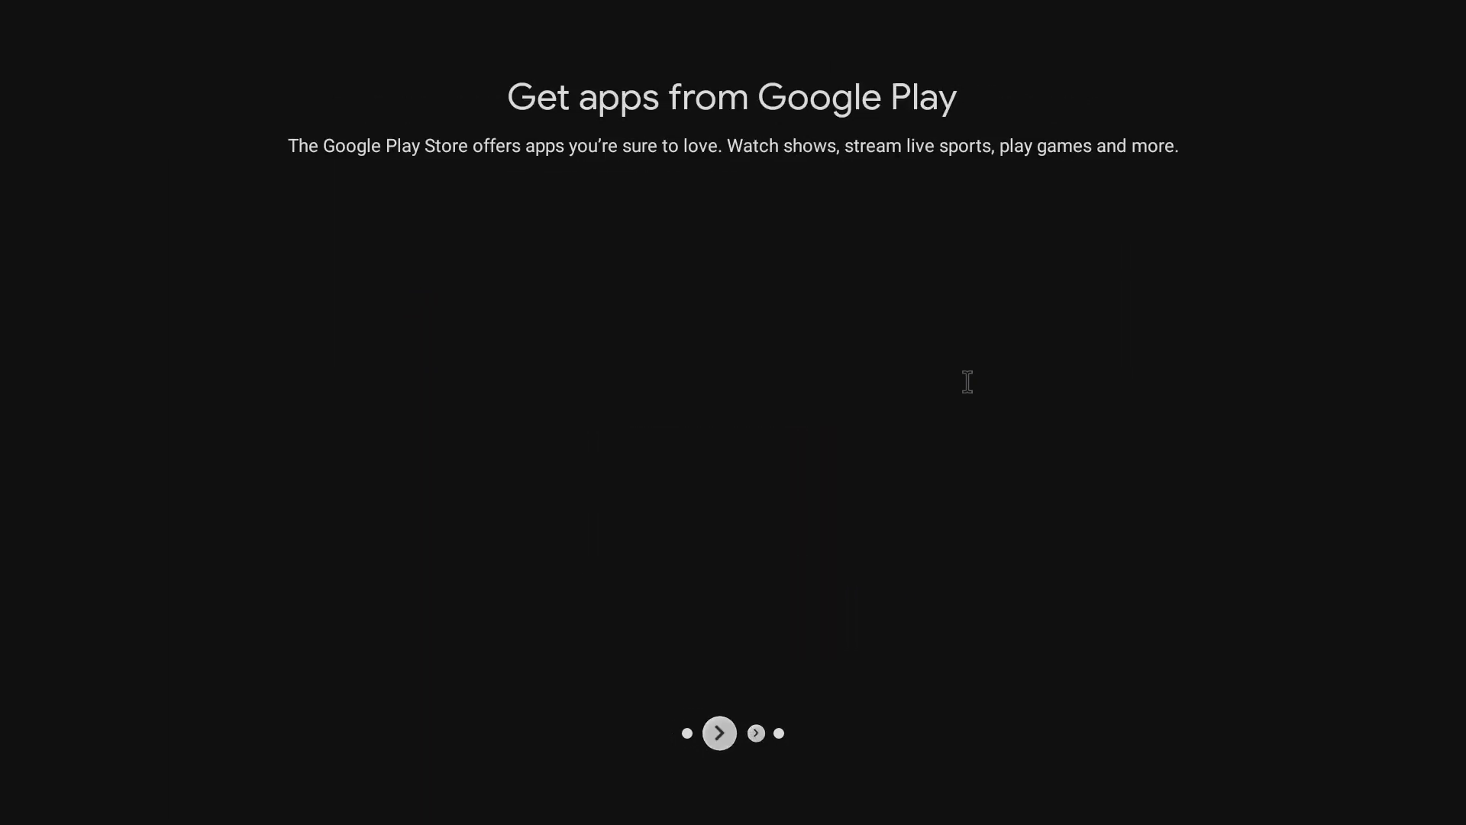
pyautogui.click(966, 380)
pyautogui.click(967, 380)
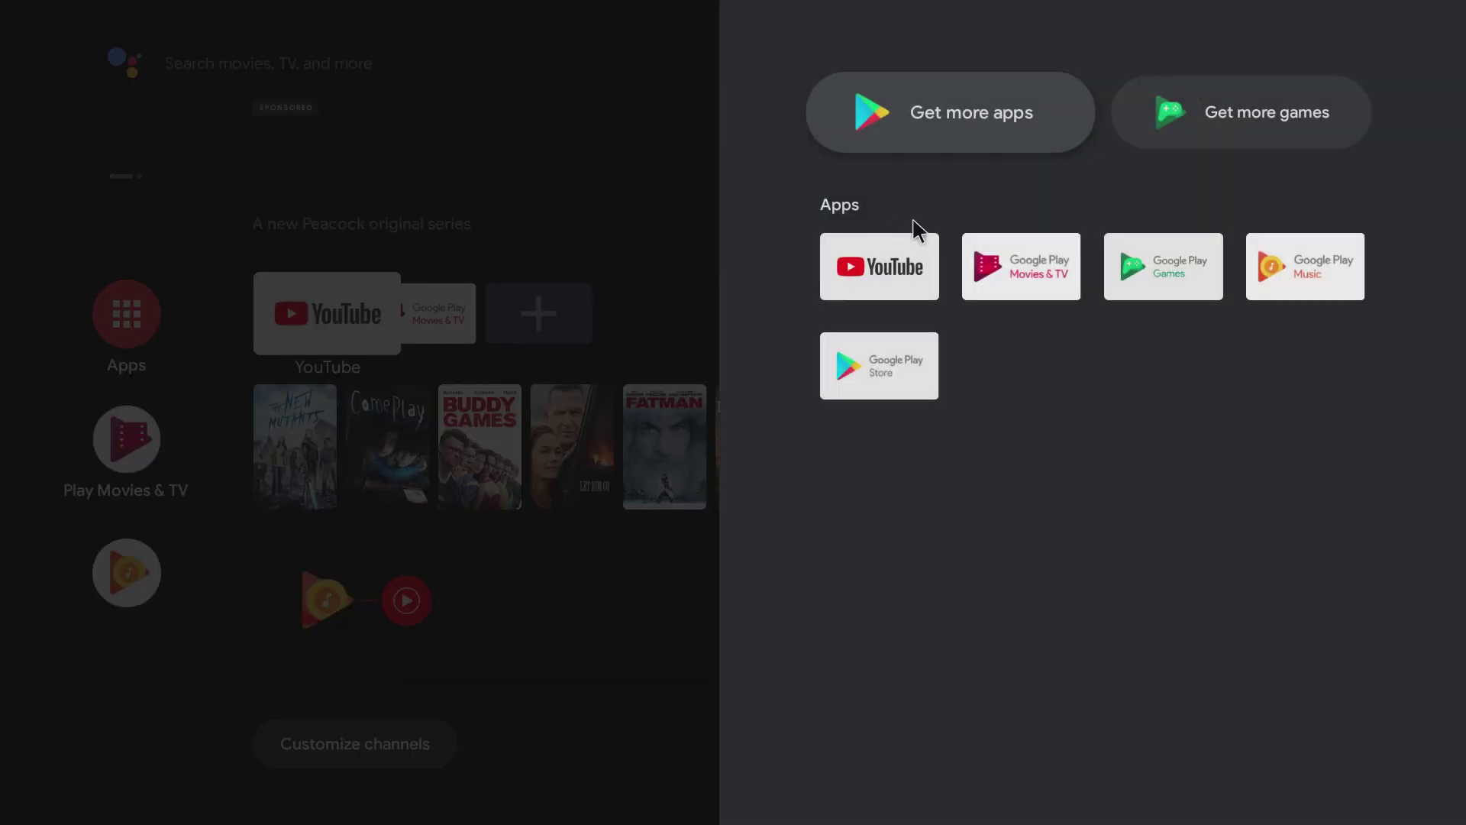
# - Install Showtime and Hulu for Android TV from the Google Play Store
pyautogui.click(922, 146)
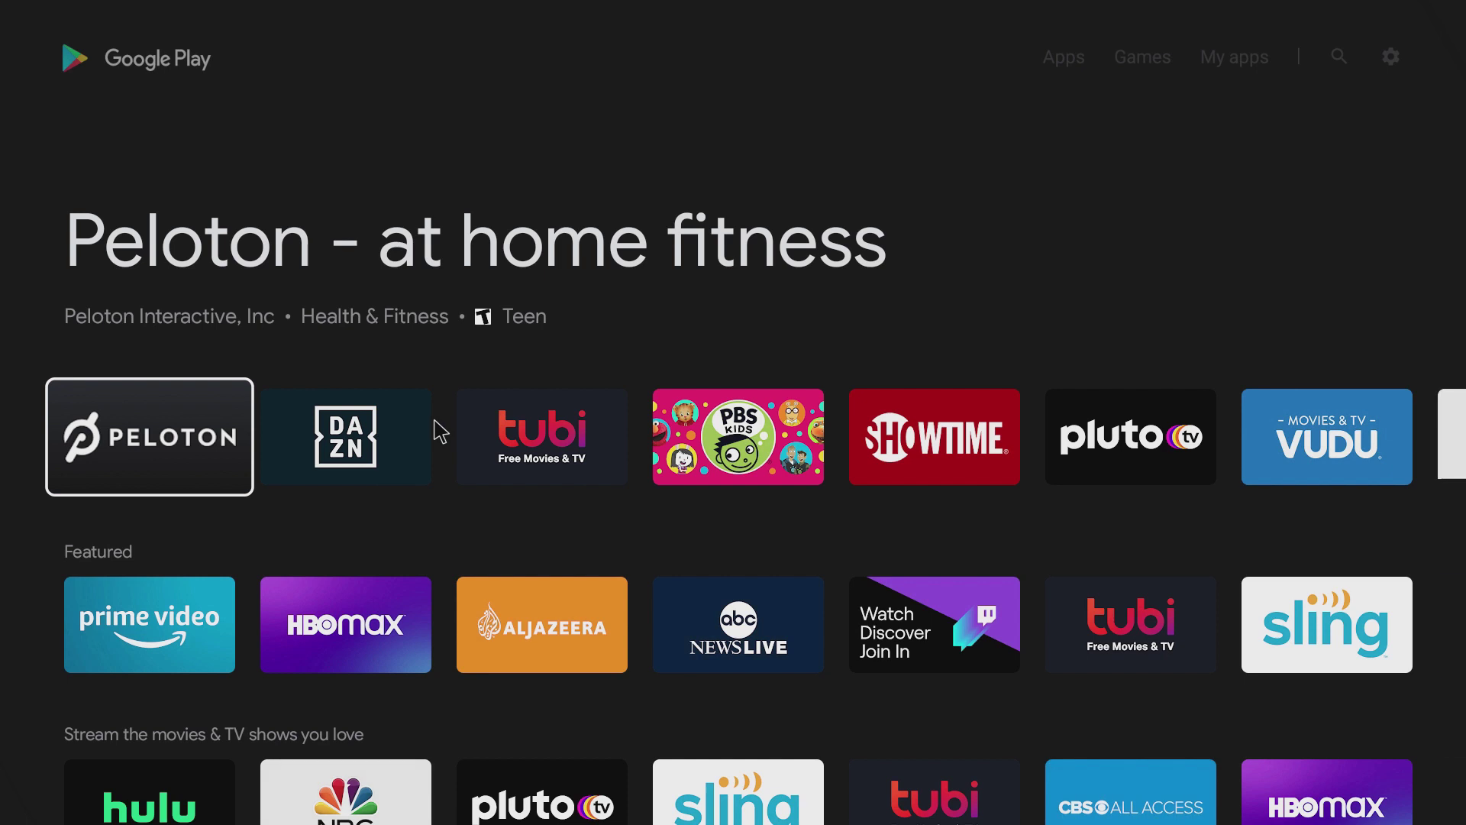
pyautogui.click(904, 456)
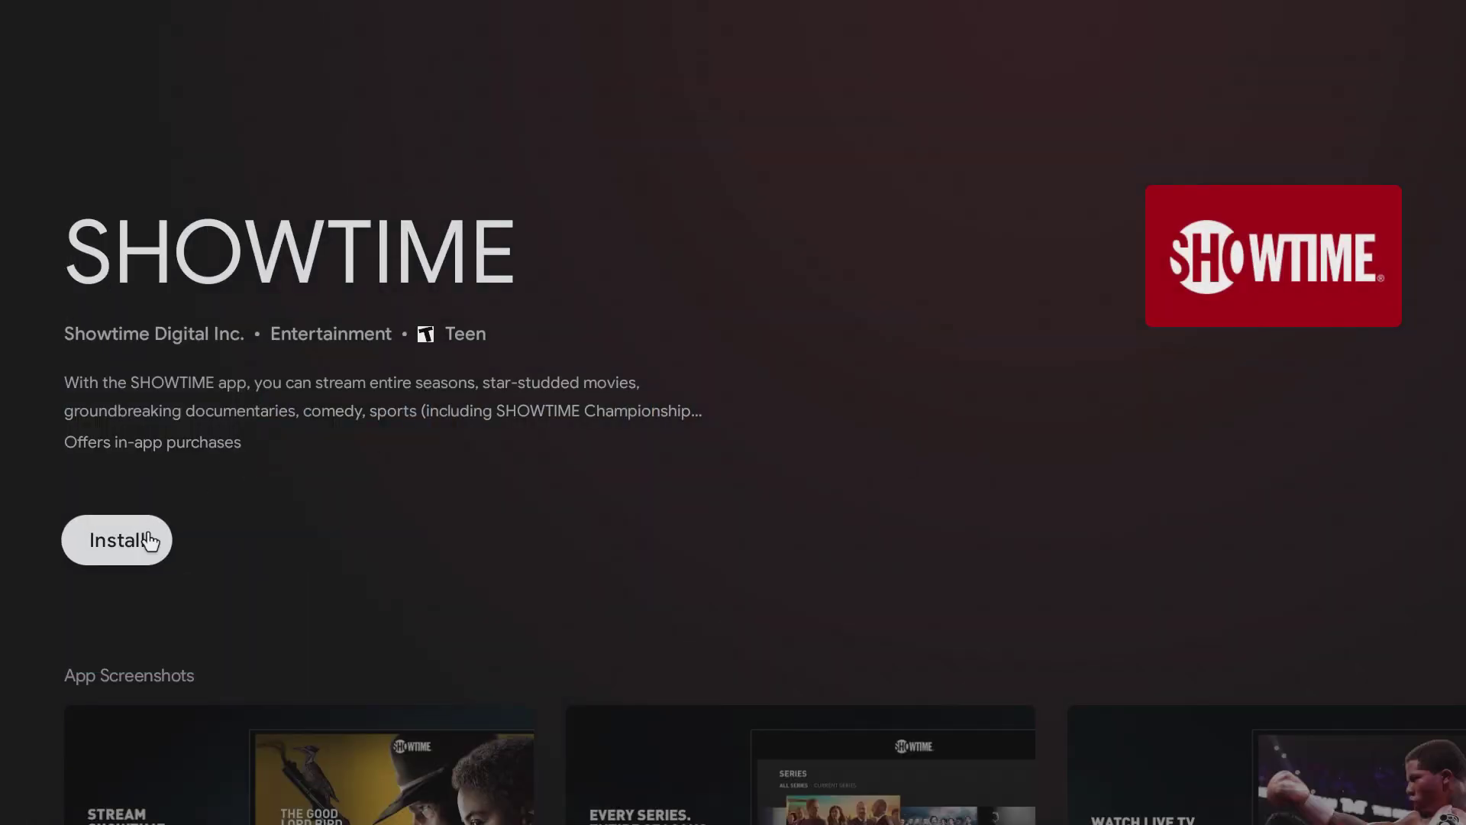
pyautogui.click(150, 541)
pyautogui.press('Escape')
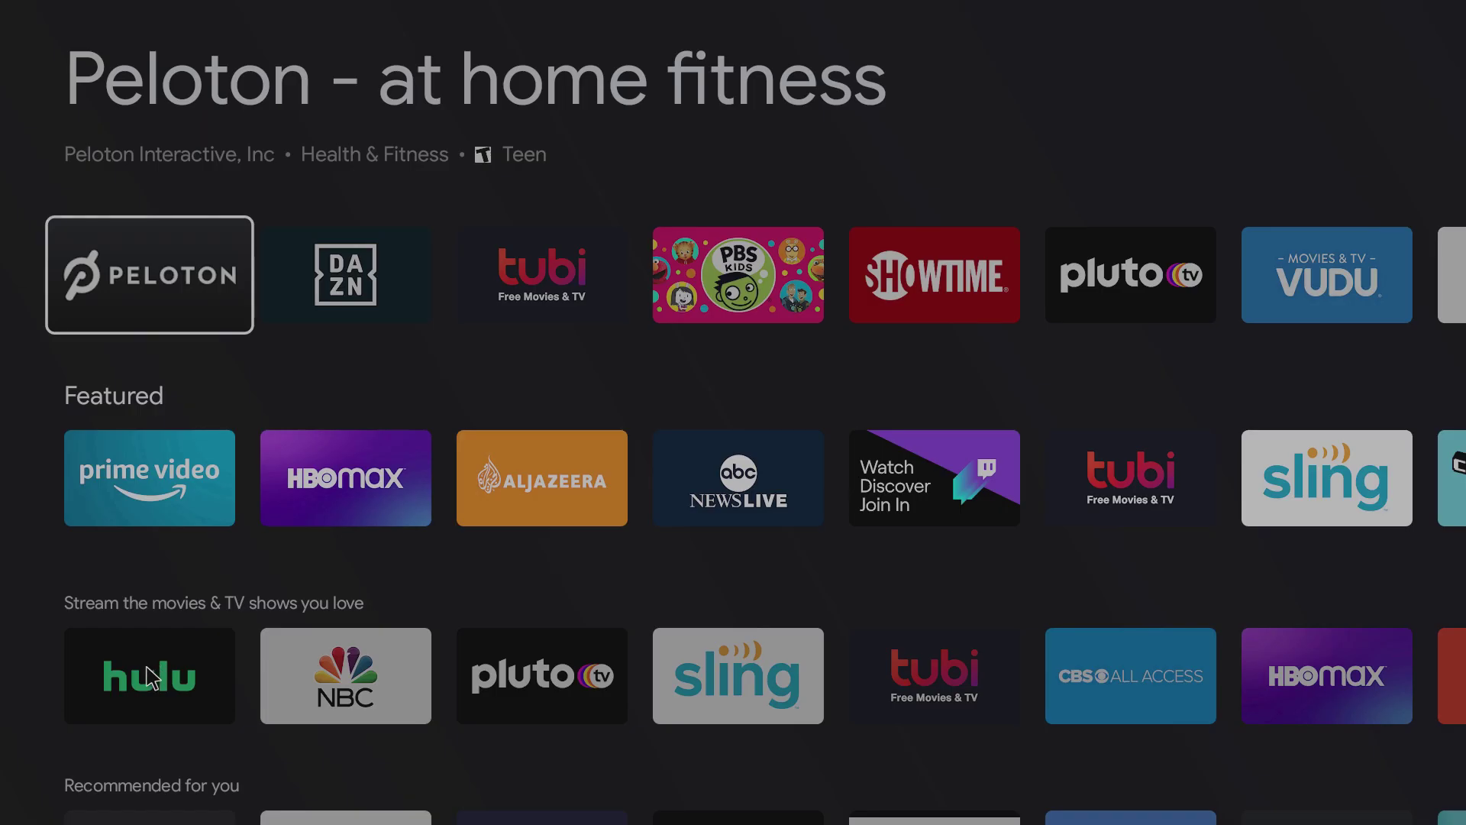
pyautogui.click(153, 680)
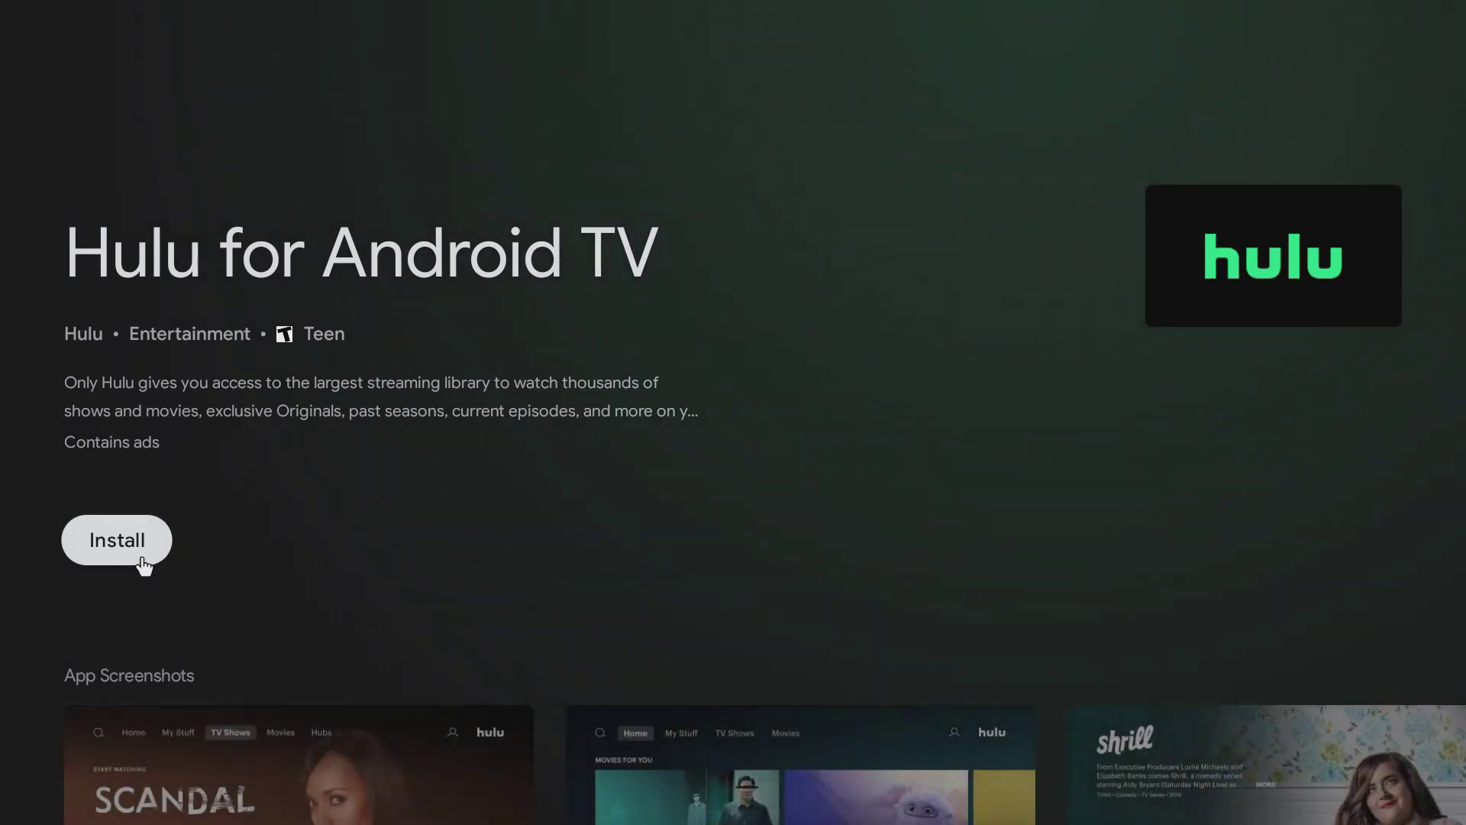
pyautogui.click(144, 566)
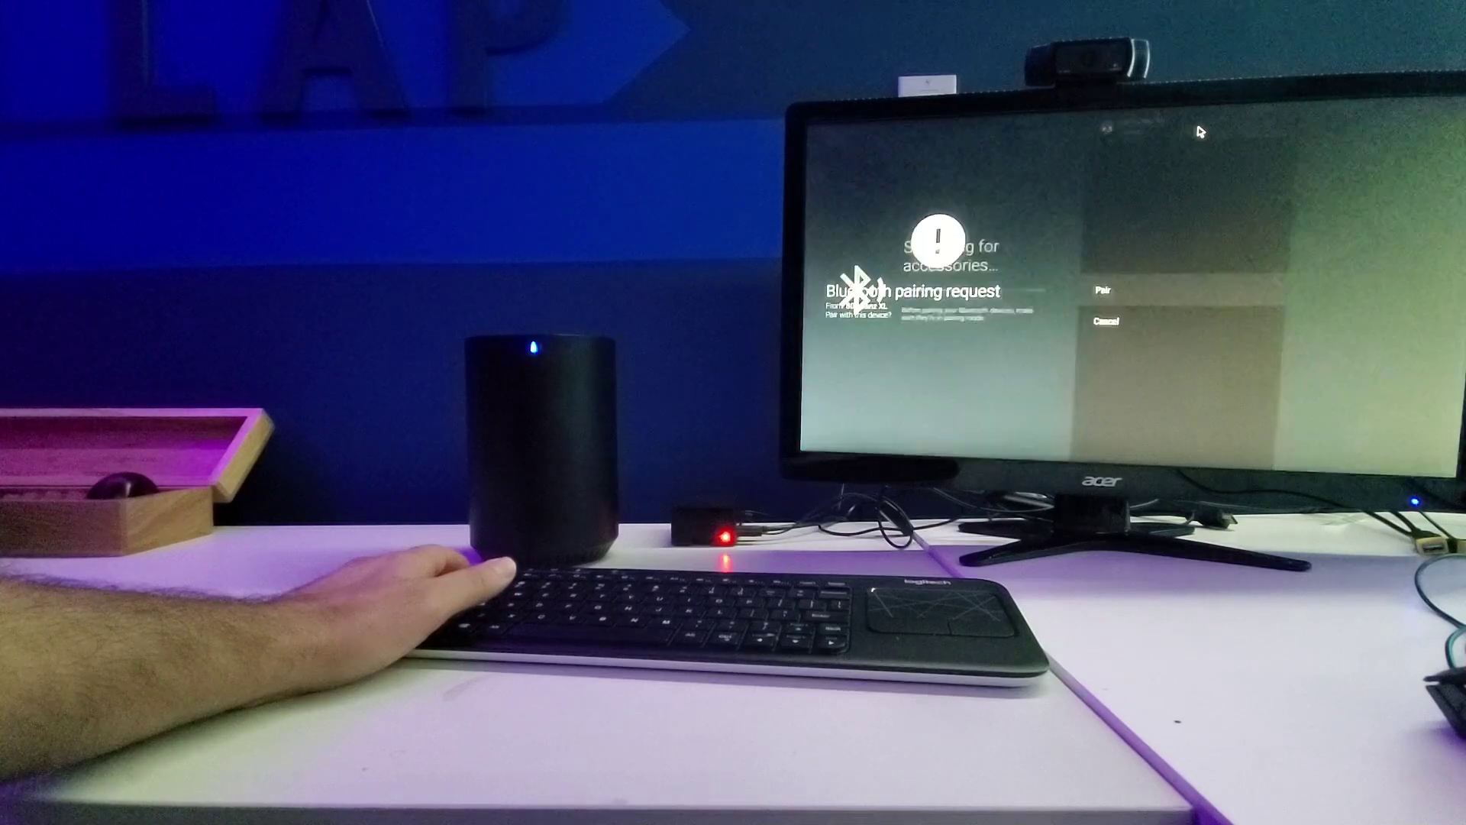
# - Accept the Bluetooth speaker pairing request and close the settings panel
pyautogui.click(1141, 295)
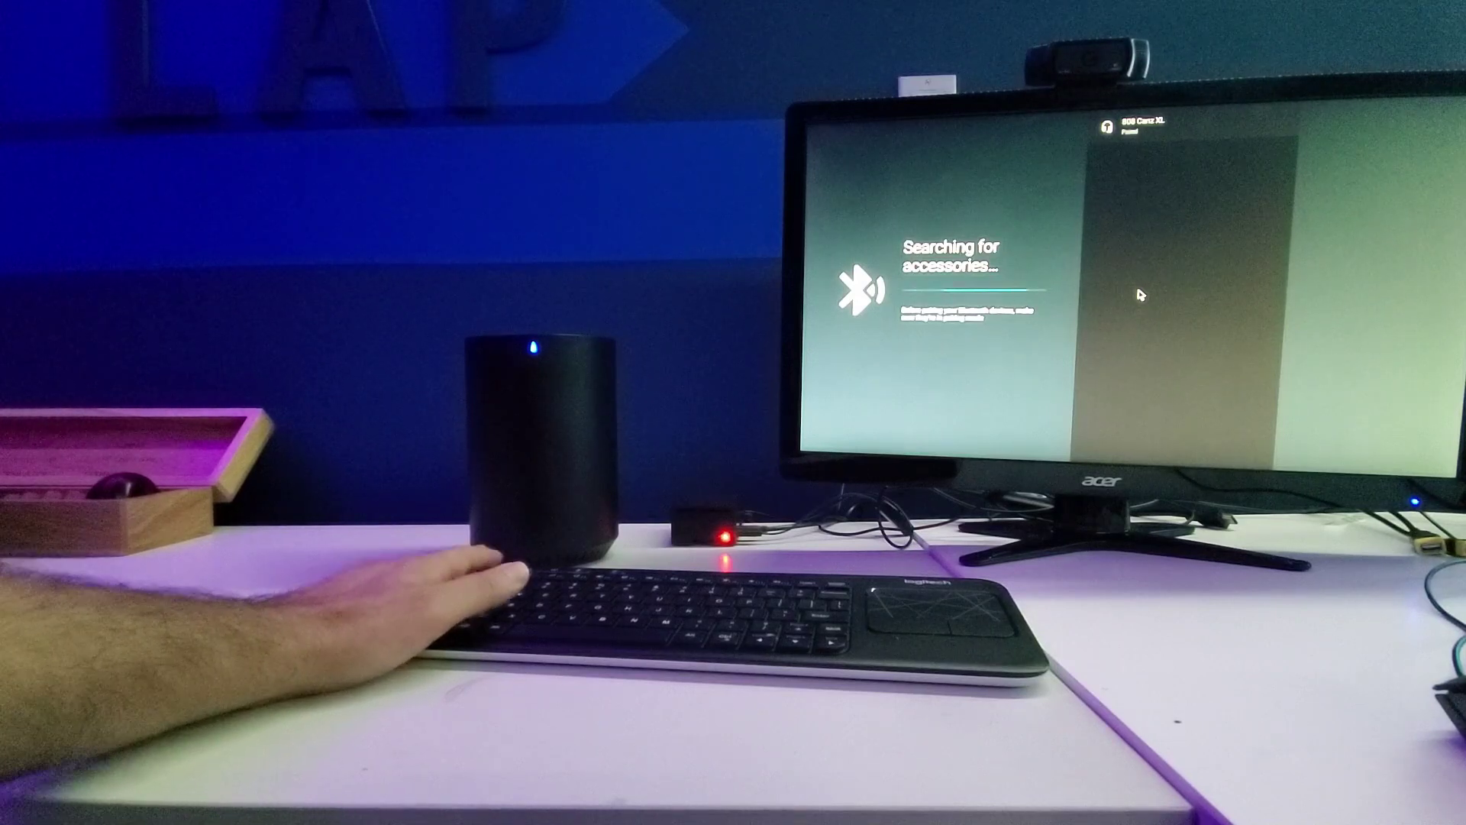
pyautogui.press('Escape')
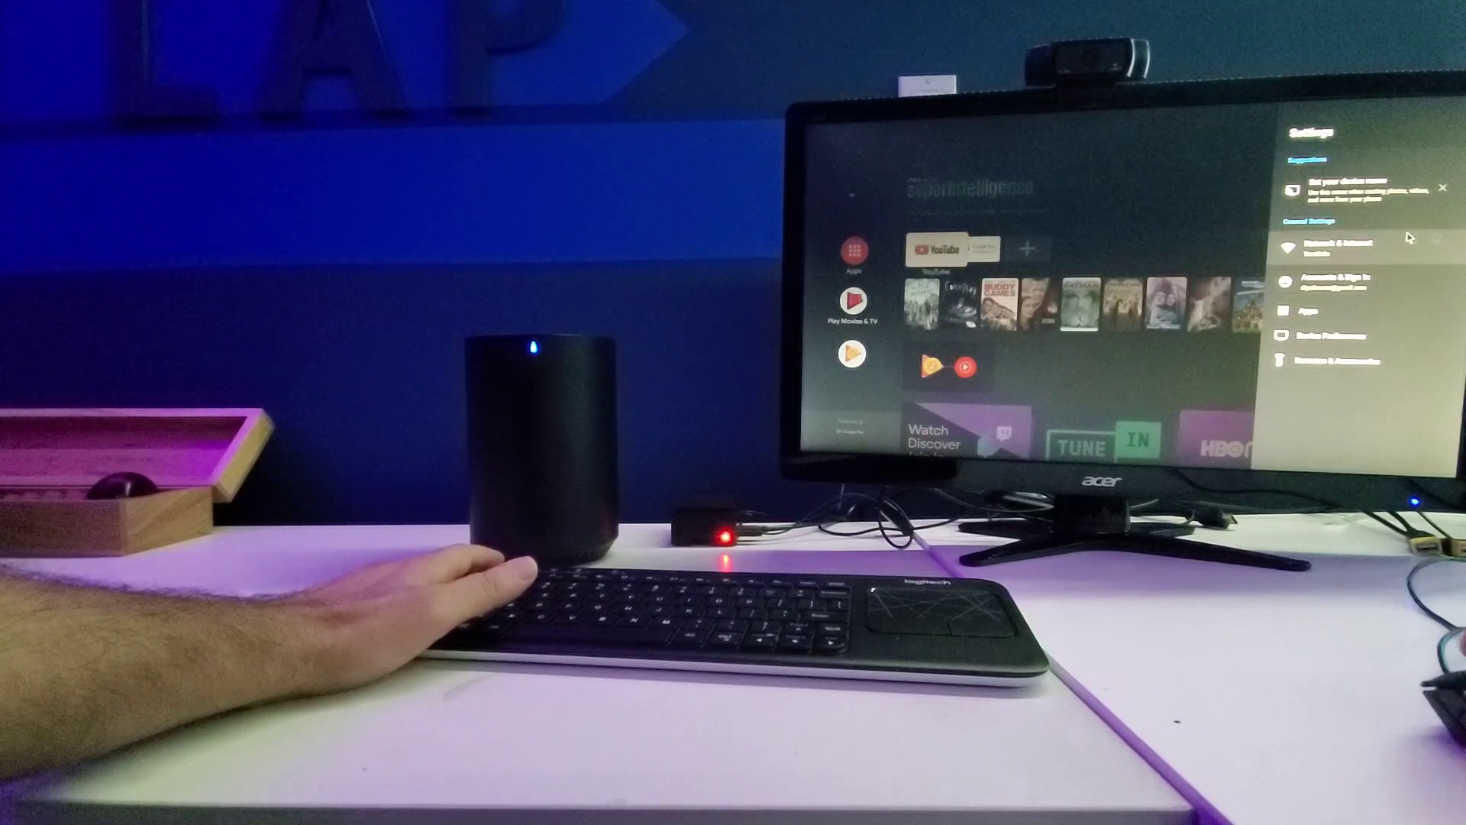
pyautogui.press('Escape')
# - Launch YouTube, search techlap, and open the Tech Lap channel's uploaded videos
pyautogui.click(955, 249)
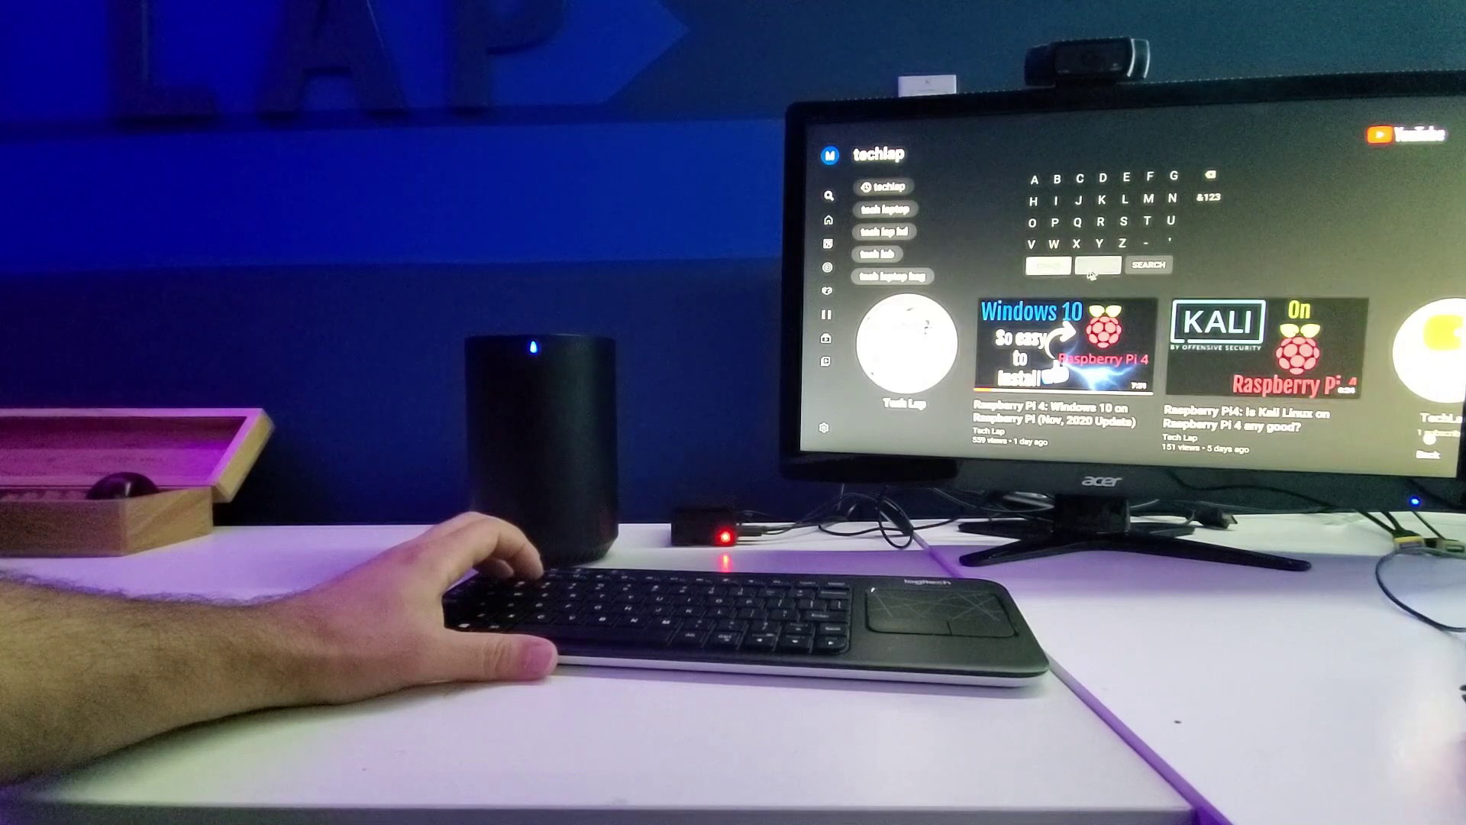
pyautogui.click(940, 306)
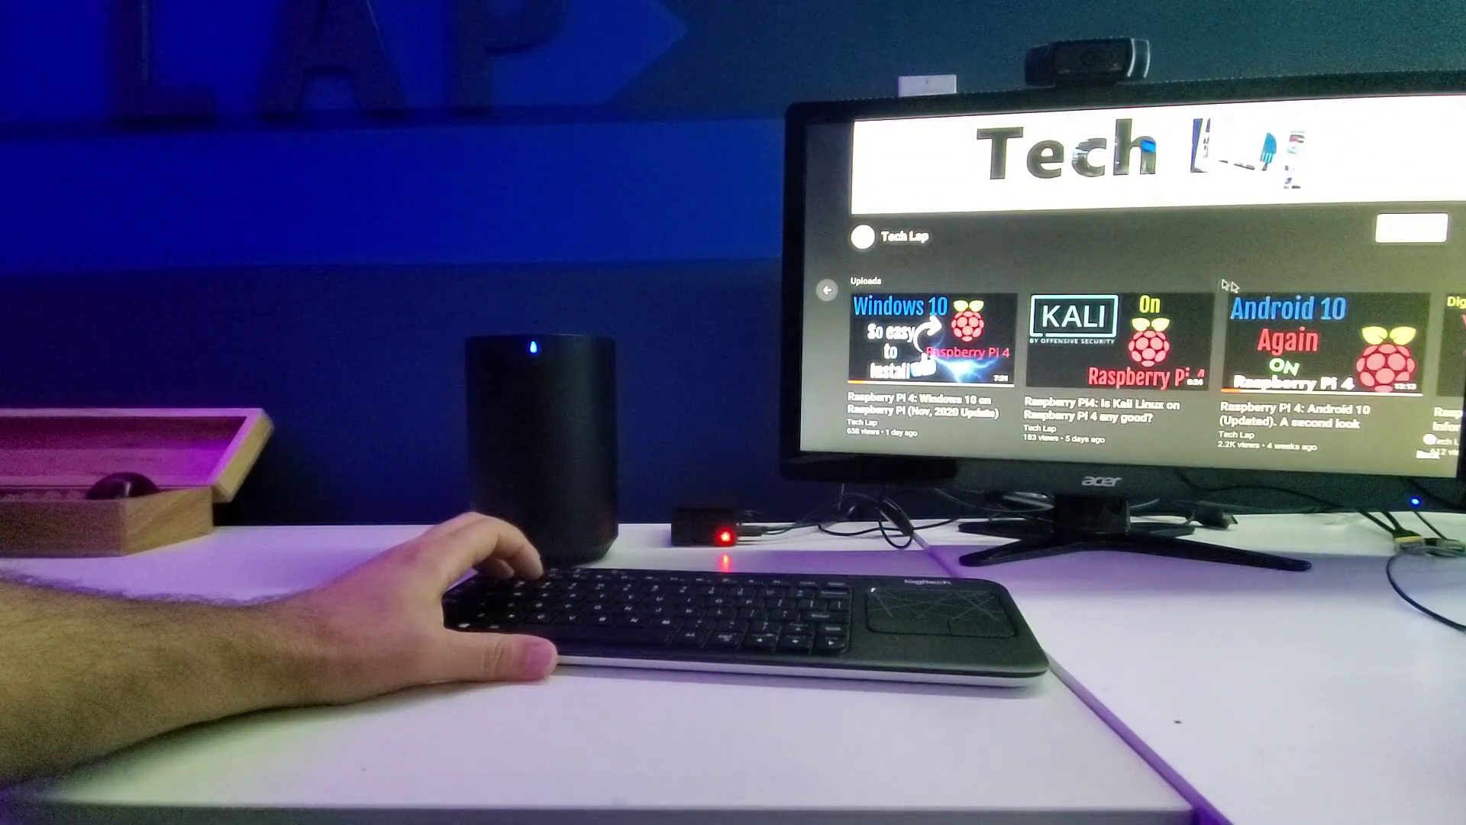
pyautogui.press('Right')
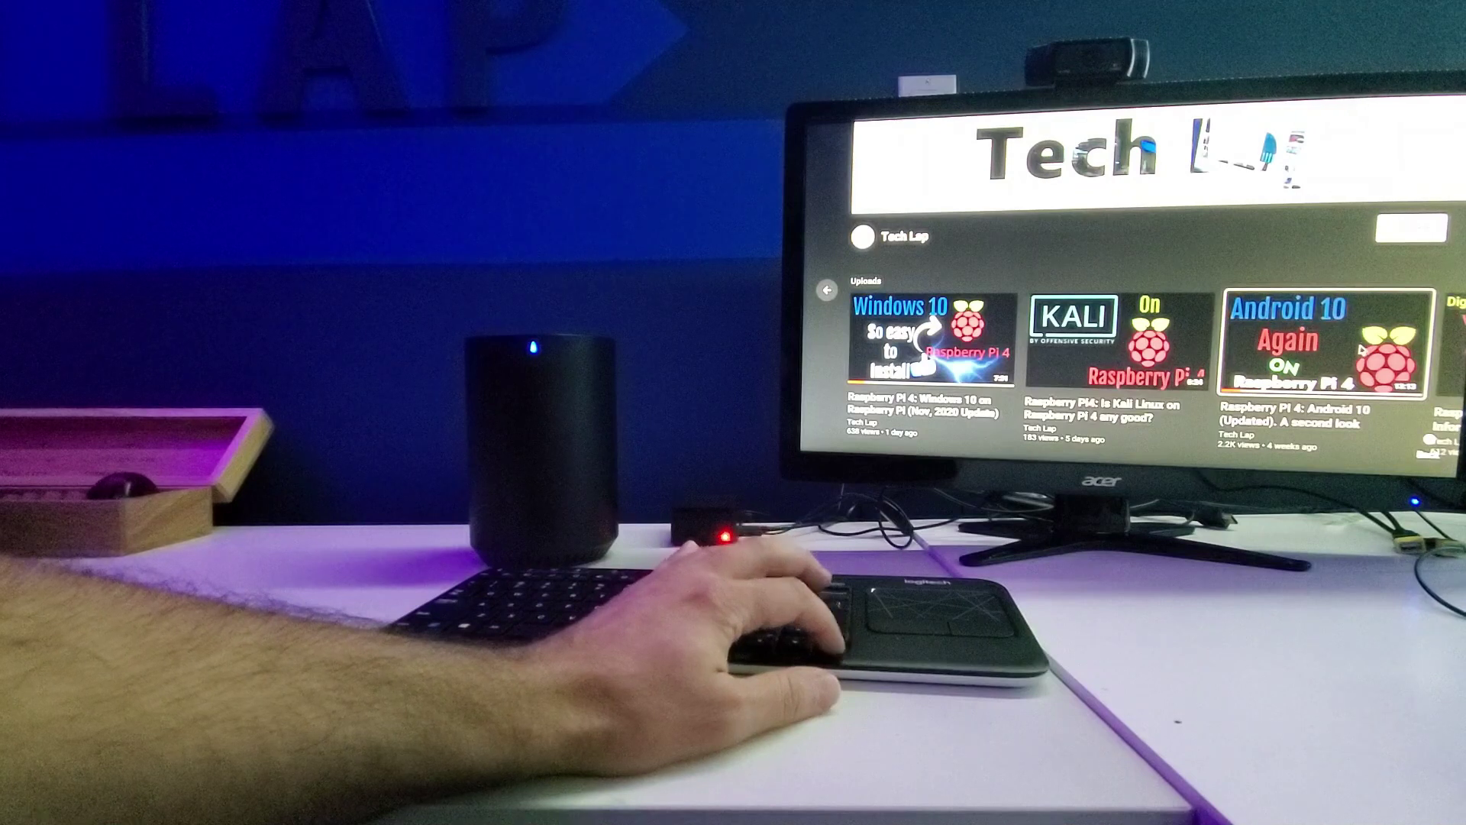
# - Scroll down through the Google News Top stories headlines
pyautogui.scroll(-1, 1344, 347)
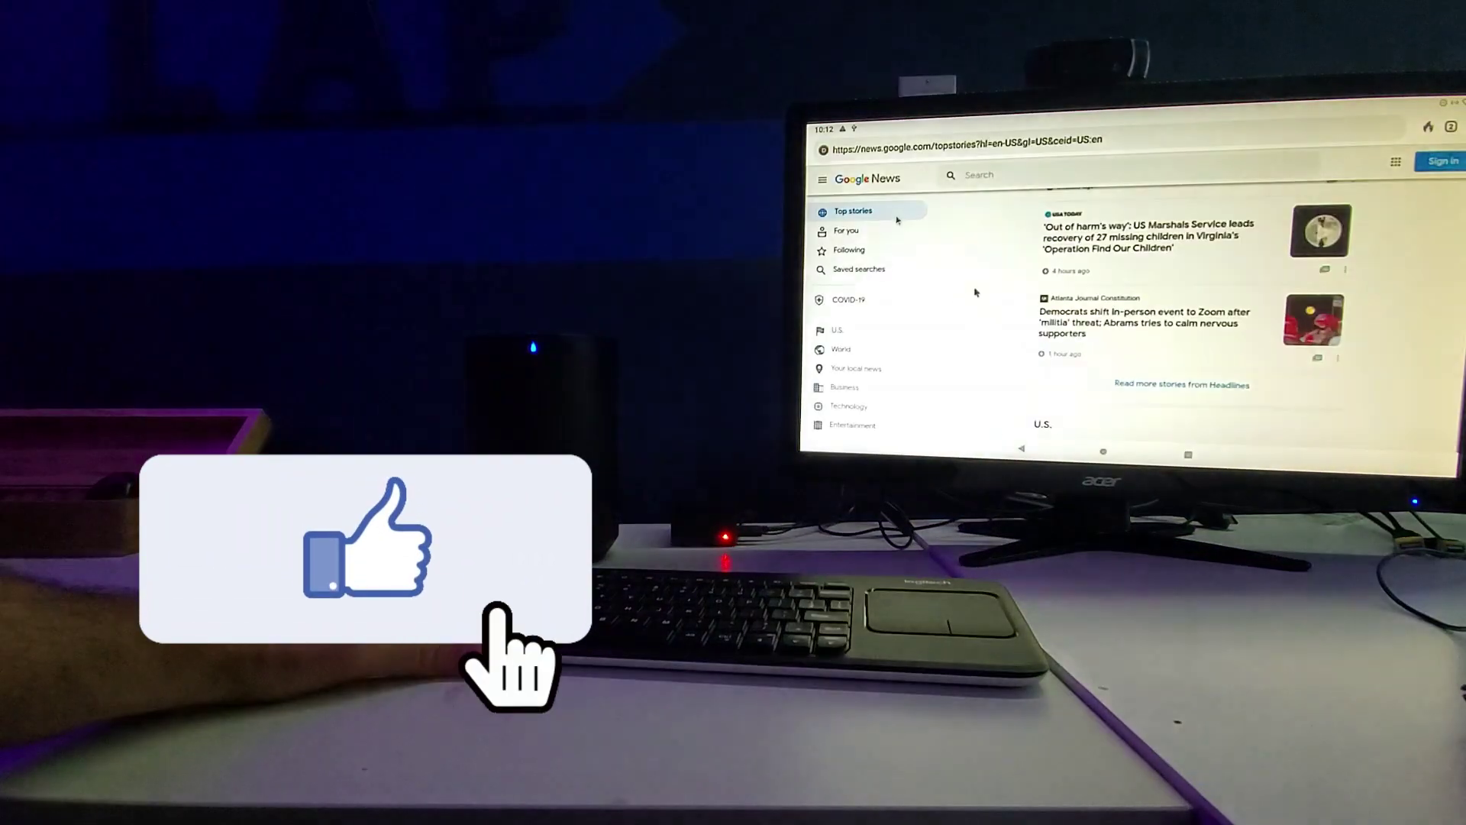
pyautogui.scroll(-10, 898, 220)
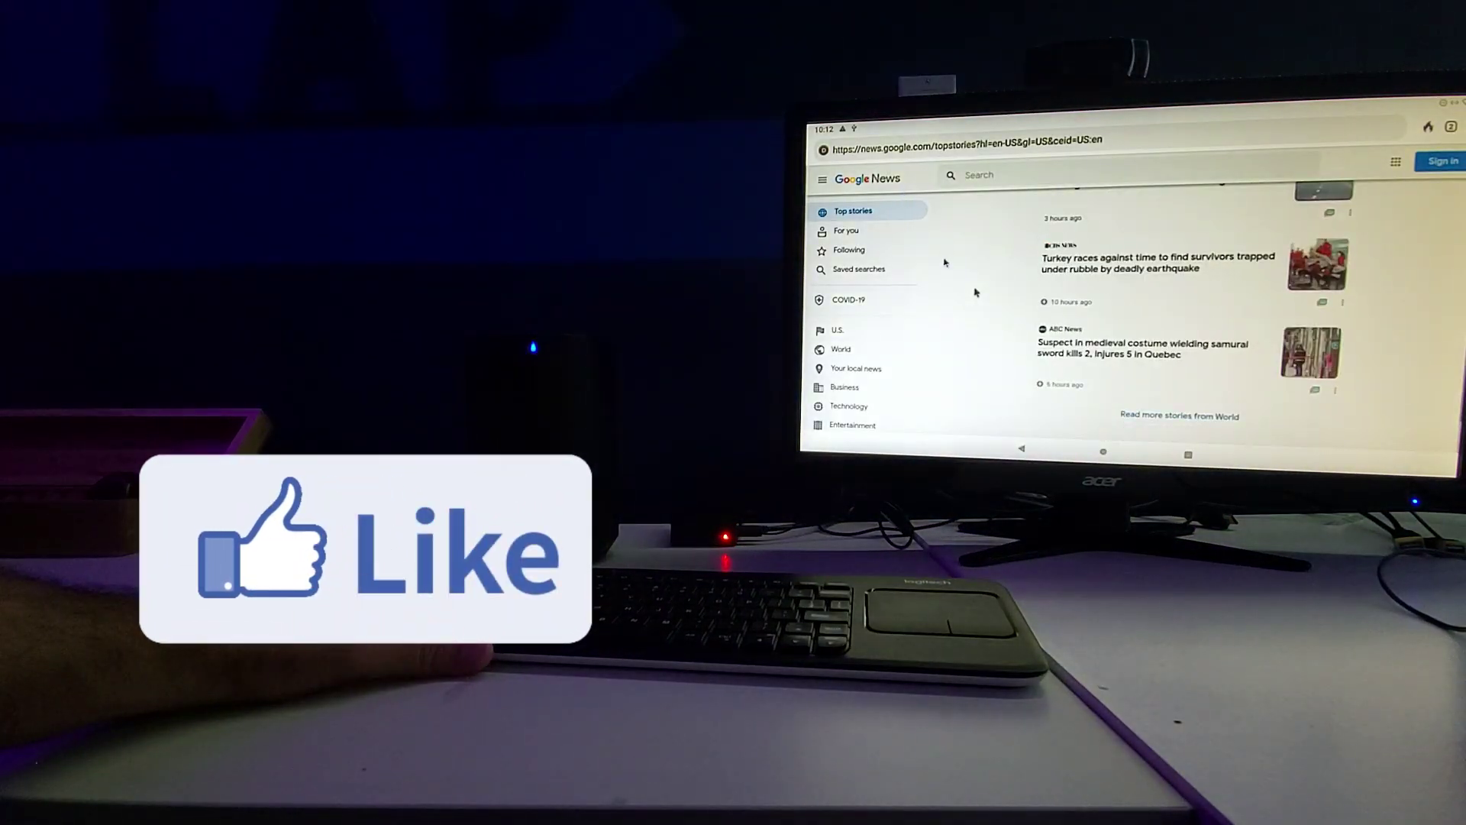